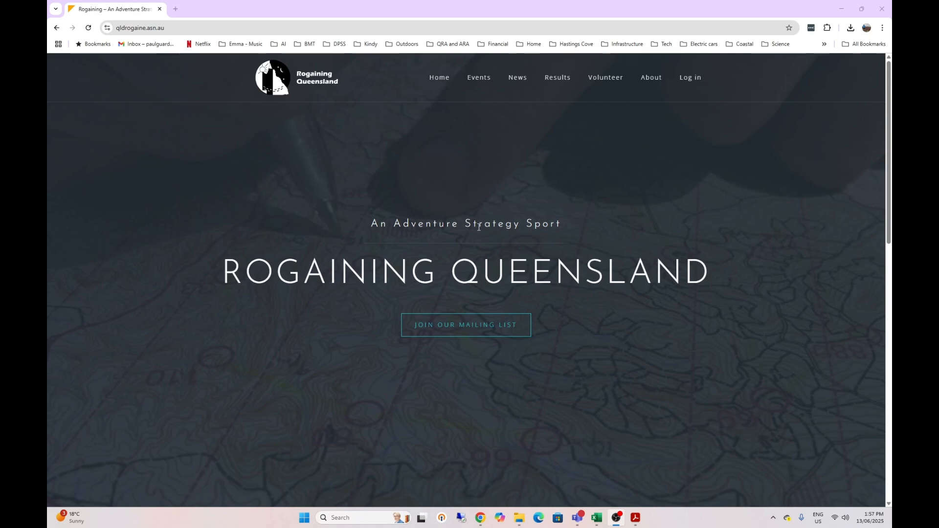
Open the Map Making Information page from the Guides and Checklists in the Volunteer resources
{"action": "mouse_move", "coordinate": [614, 77]}
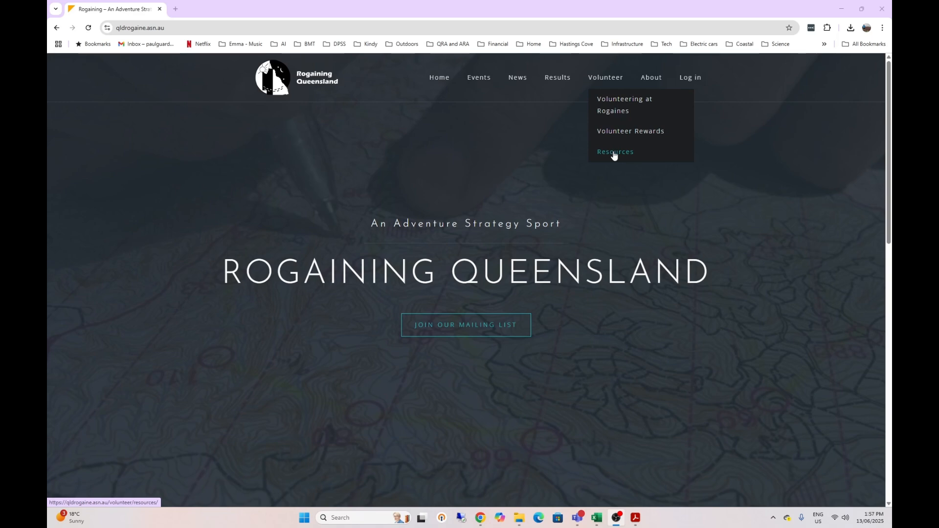
{"action": "left_click", "coordinate": [615, 152]}
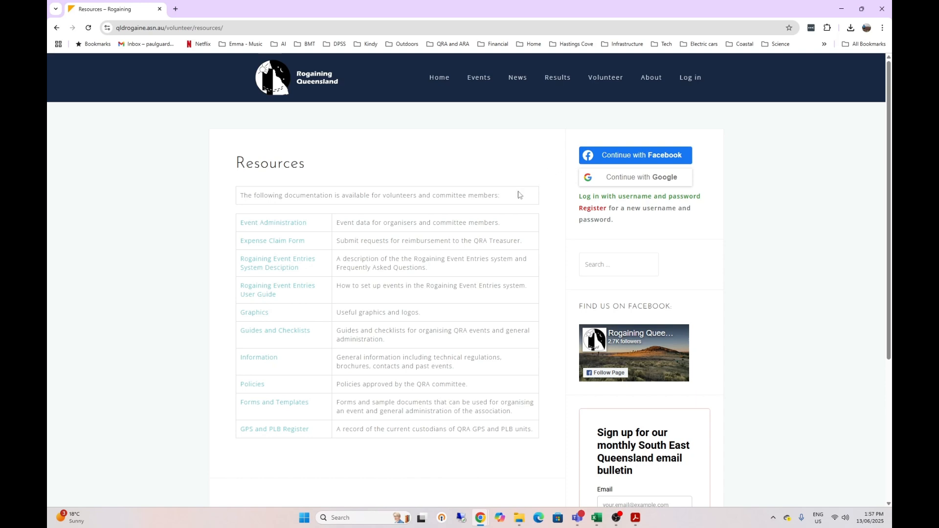
{"action": "left_click", "coordinate": [295, 335]}
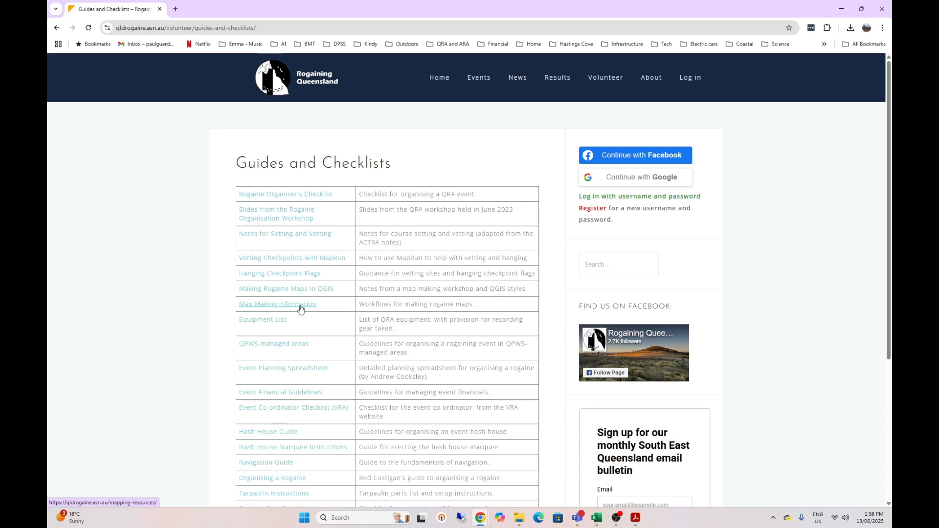
{"action": "left_click", "coordinate": [300, 309]}
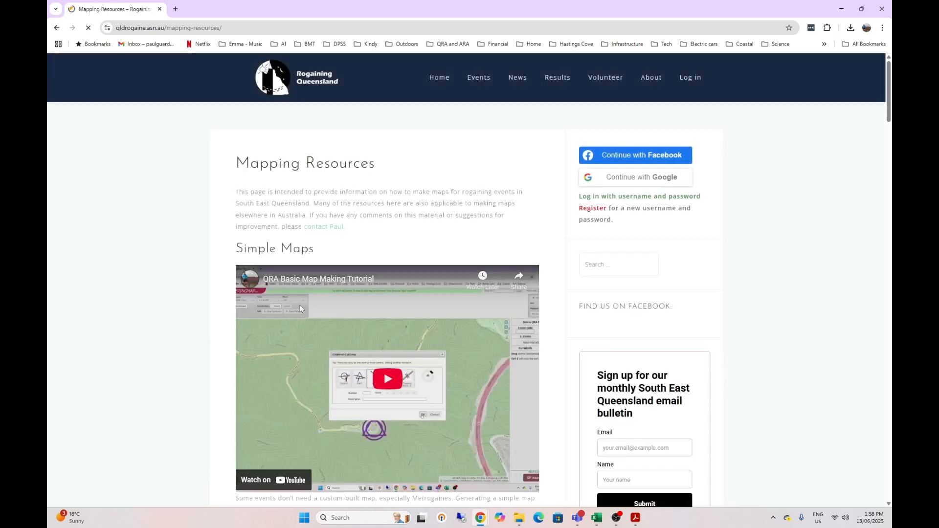
Review the Simple Maps section and the Custom Maps using QGIS instructions on the Mapping Resources page
{"action": "left_click_drag", "start_coordinate": [236, 249], "coordinate": [318, 252]}
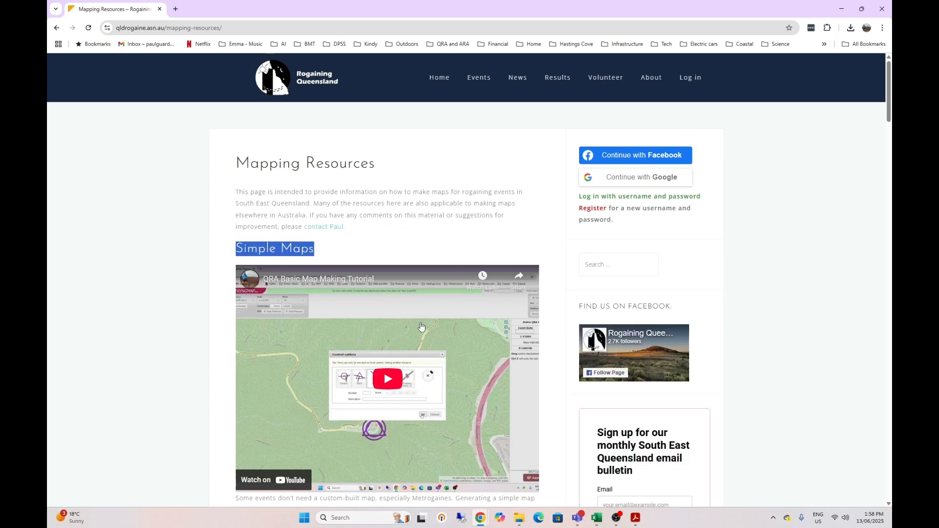
{"action": "left_click", "coordinate": [472, 248]}
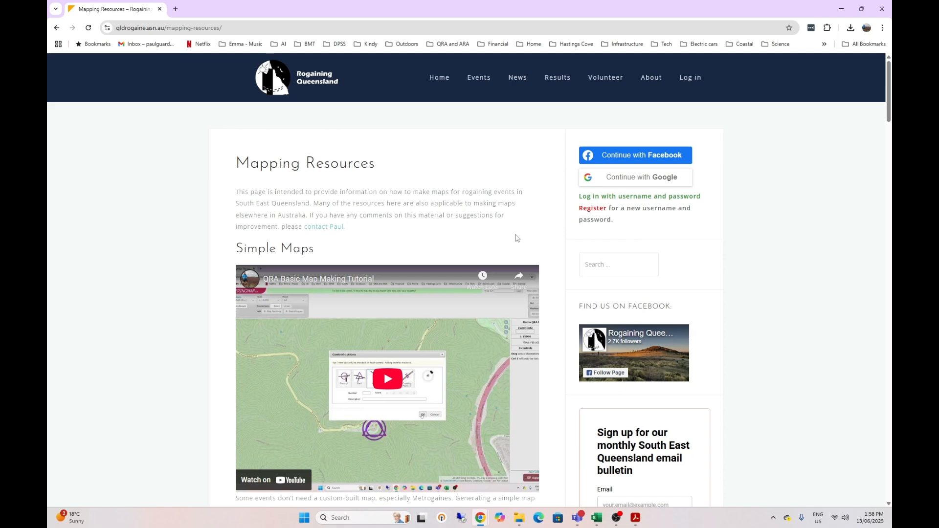
{"action": "scroll", "coordinate": [565, 237], "scroll_direction": "down", "scroll_amount": 7}
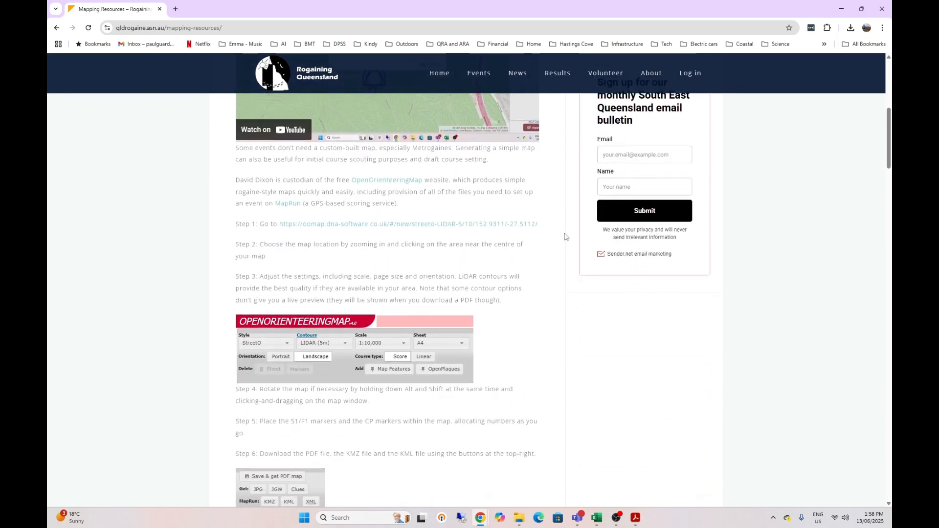
{"action": "scroll", "coordinate": [565, 236], "scroll_direction": "down", "scroll_amount": 7}
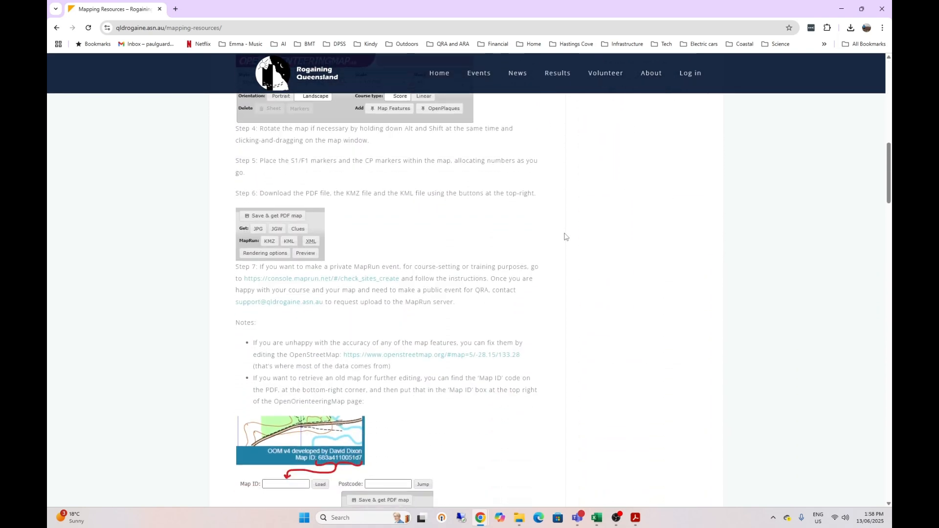
{"action": "scroll", "coordinate": [565, 237], "scroll_direction": "down", "scroll_amount": 2}
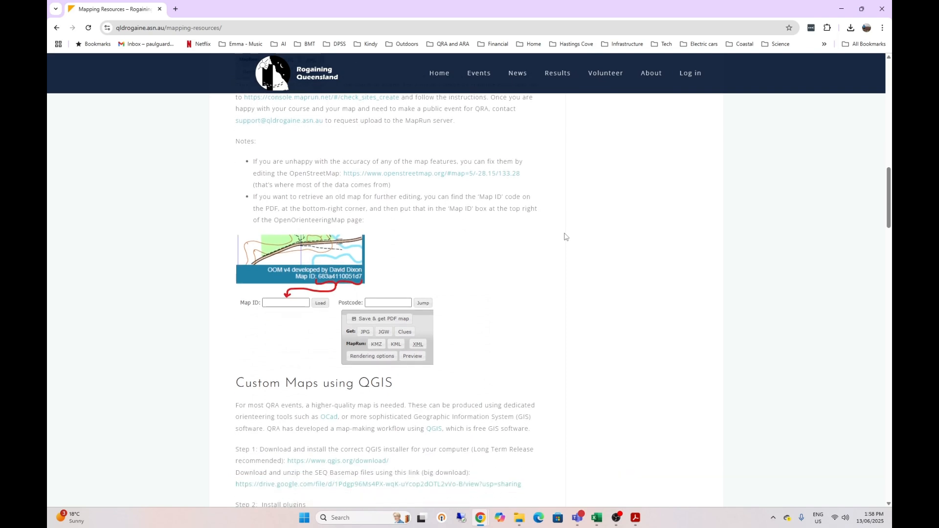
{"action": "scroll", "coordinate": [565, 237], "scroll_direction": "down", "scroll_amount": 2}
{"action": "scroll", "coordinate": [566, 237], "scroll_direction": "down", "scroll_amount": 2}
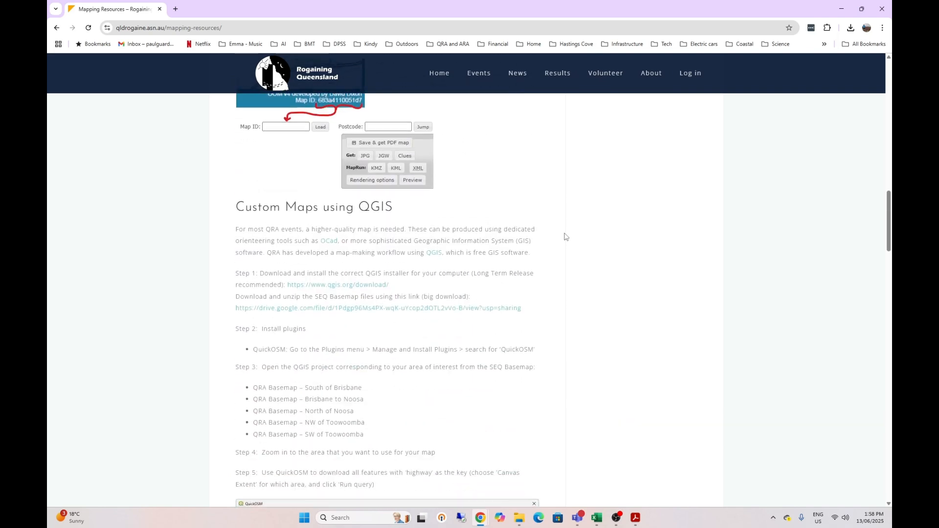
{"action": "scroll", "coordinate": [565, 236], "scroll_direction": "down", "scroll_amount": 2}
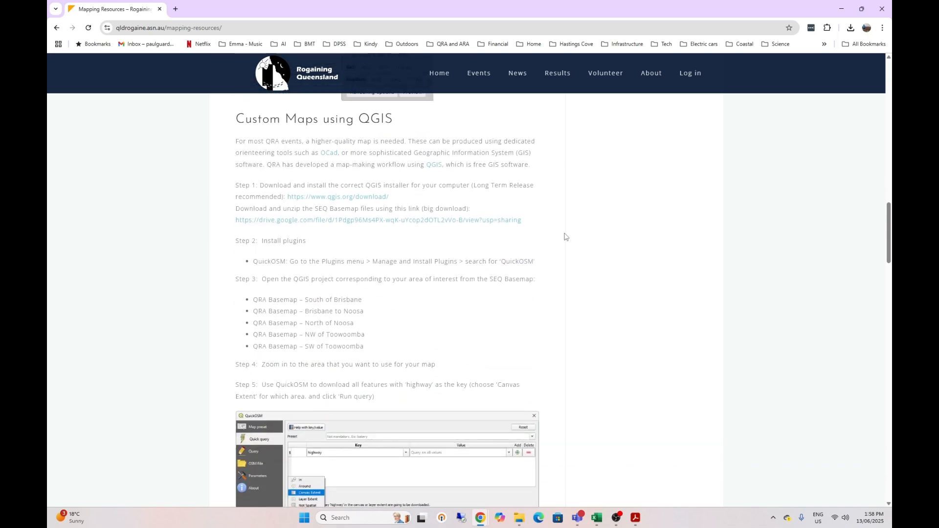
{"action": "left_click_drag", "start_coordinate": [359, 118], "coordinate": [391, 119]}
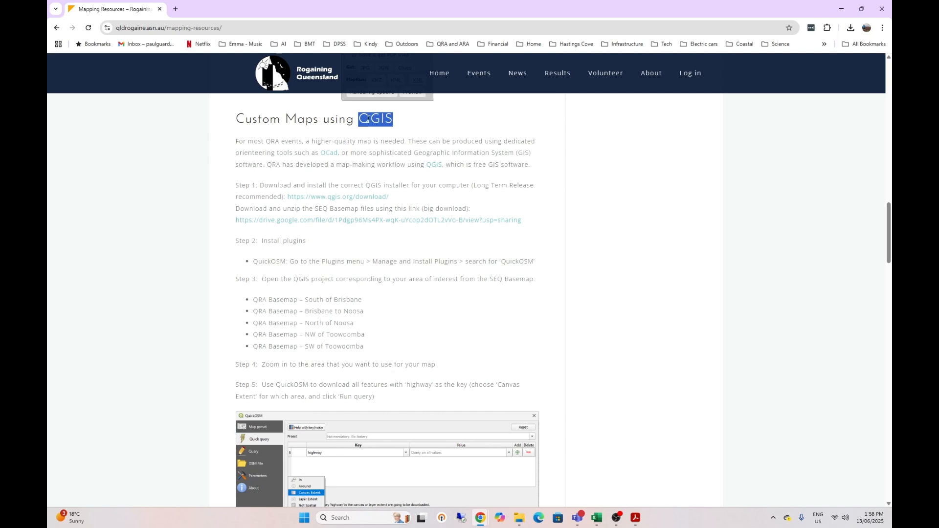
{"action": "left_click", "coordinate": [358, 142]}
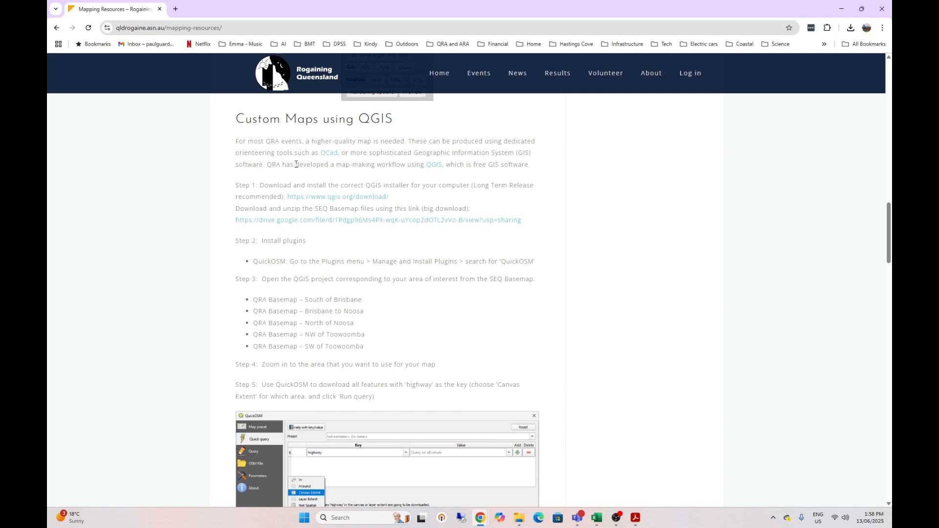
Open the linked QGIS website in a new tab and go to its platform downloads, skipping the donation
{"action": "right_click", "coordinate": [434, 168]}
{"action": "left_click", "coordinate": [451, 179]}
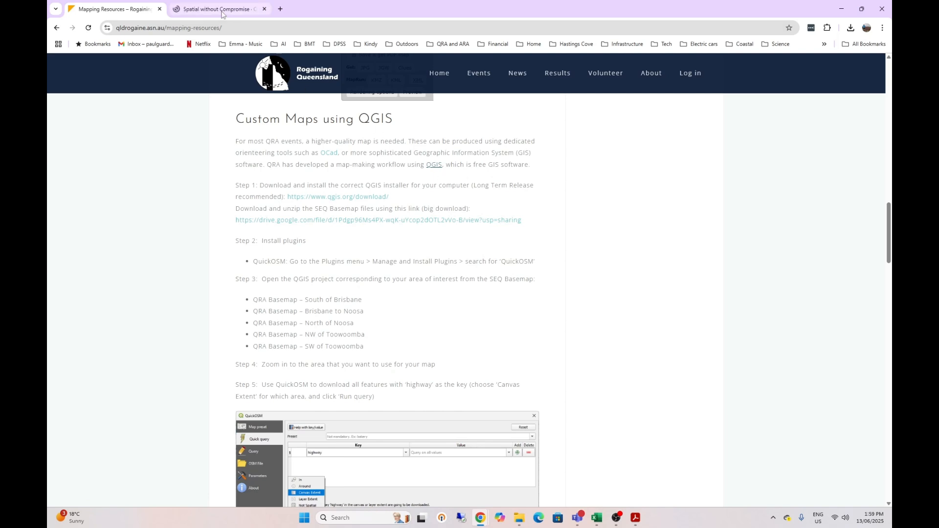
{"action": "left_click", "coordinate": [222, 14]}
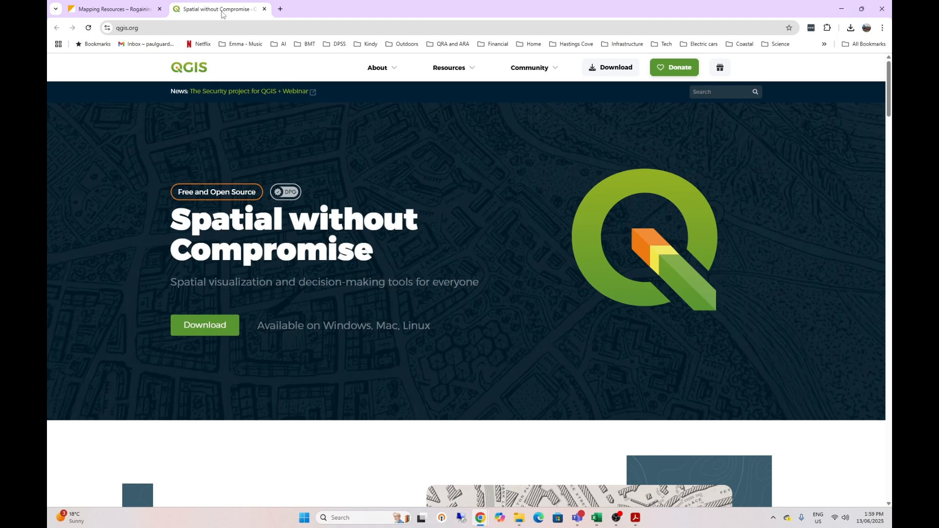
{"action": "left_click", "coordinate": [202, 328]}
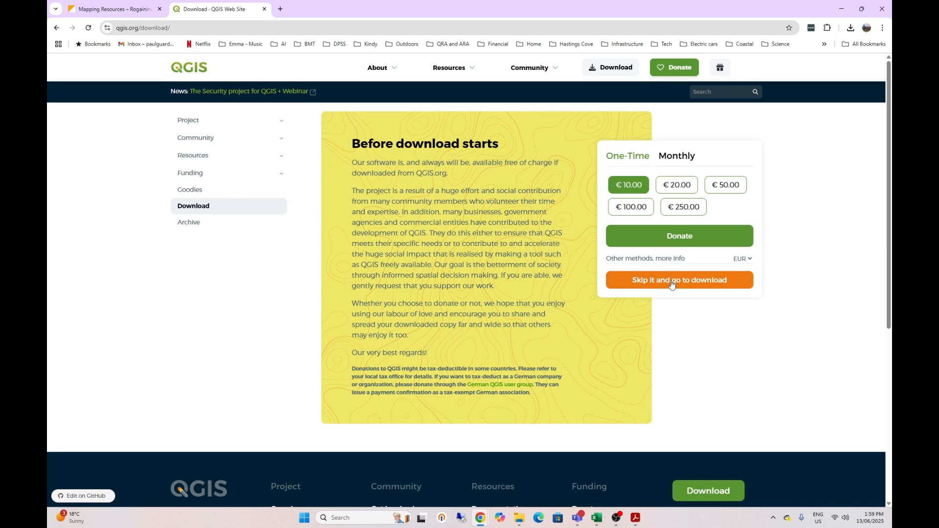
{"action": "left_click", "coordinate": [672, 285]}
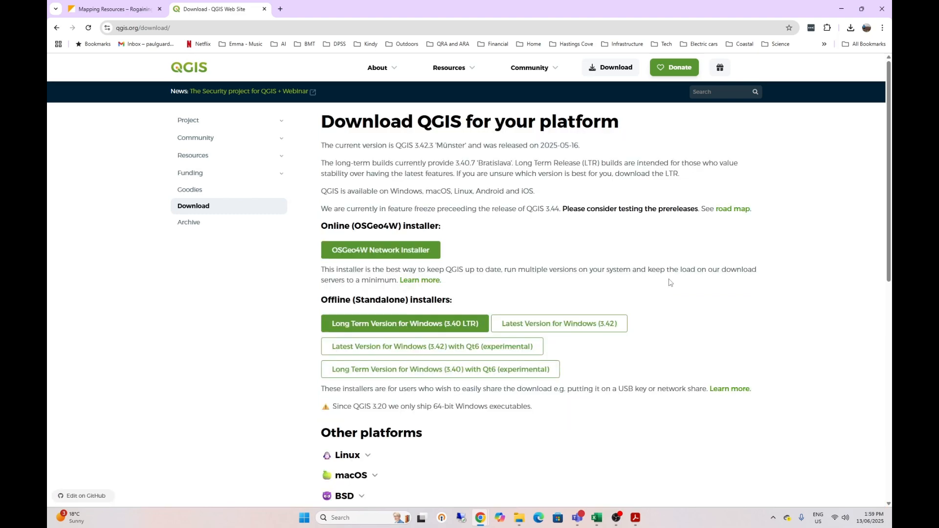
Try to download the Long Term Version for Windows (3.40 LTR) installer into the install folder
{"action": "left_click", "coordinate": [381, 325]}
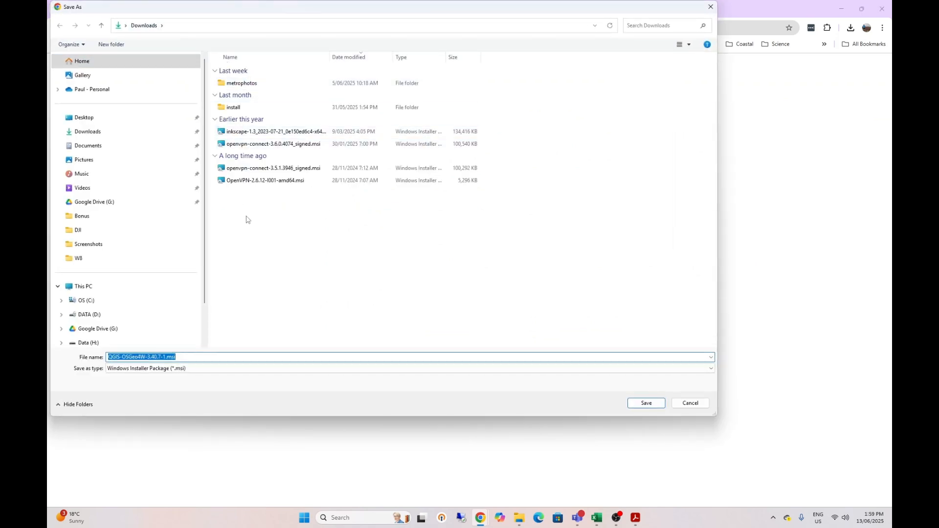
{"action": "double_click", "coordinate": [234, 107]}
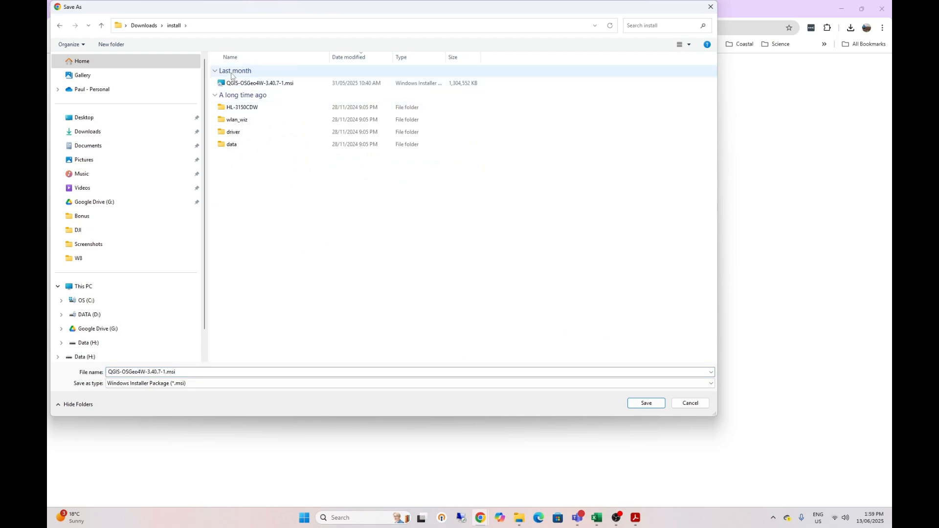
{"action": "left_click", "coordinate": [689, 403]}
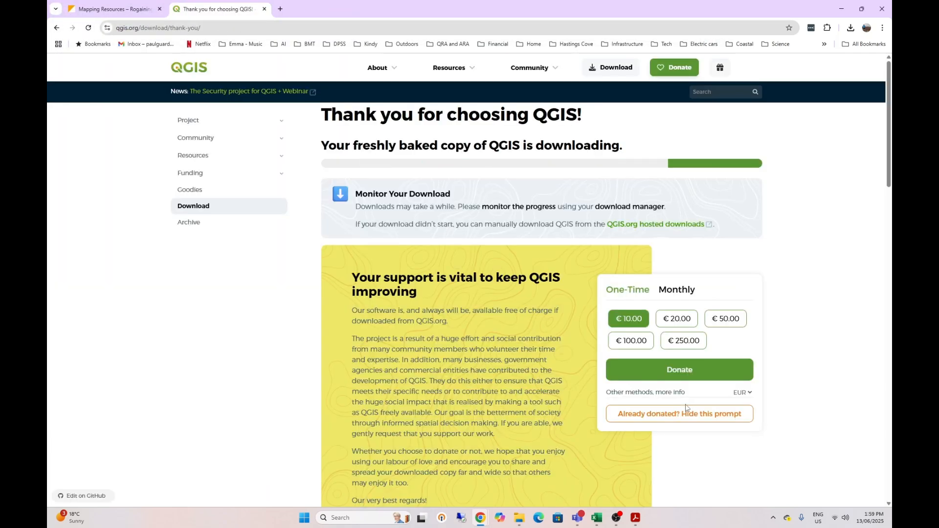
Try to download SEQ Basemap.zip through the Google Drive link under Step 1 of the Mapping Resources page
{"action": "left_click", "coordinate": [119, 14]}
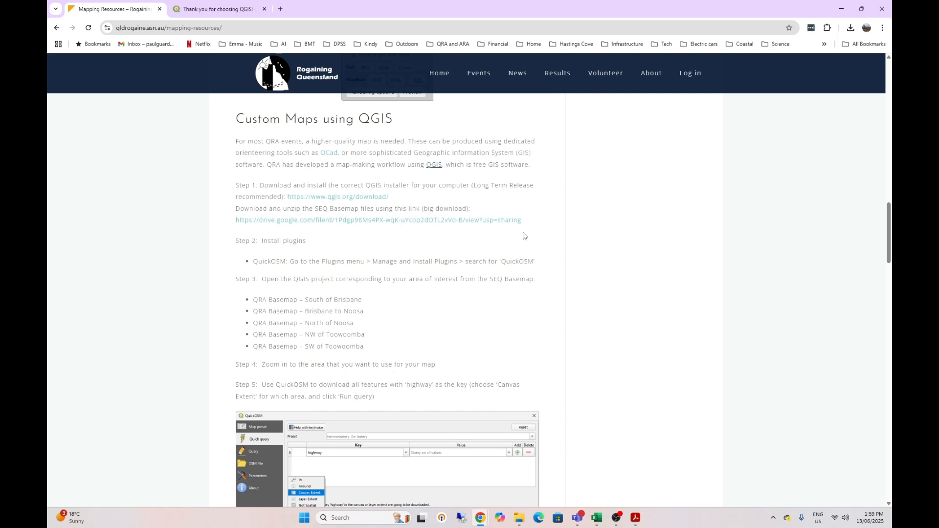
{"action": "left_click_drag", "start_coordinate": [315, 209], "coordinate": [375, 210]}
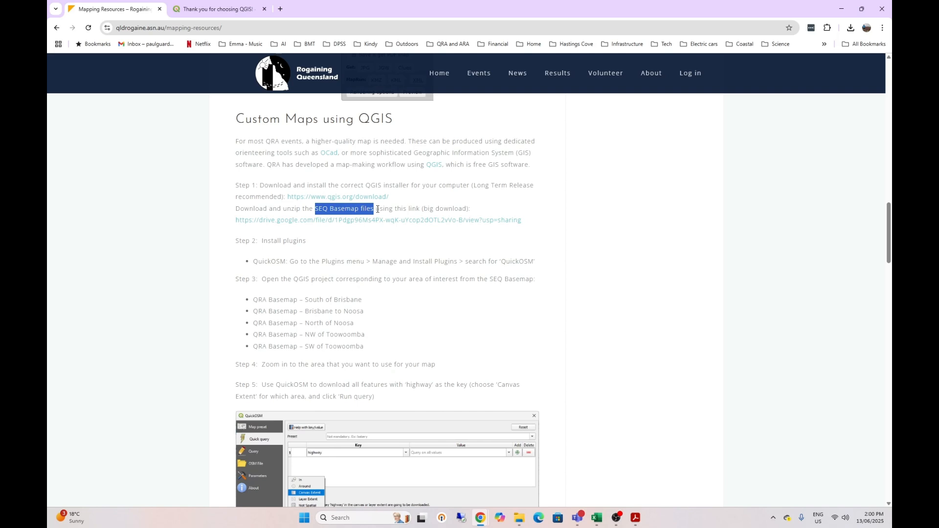
{"action": "left_click", "coordinate": [377, 209]}
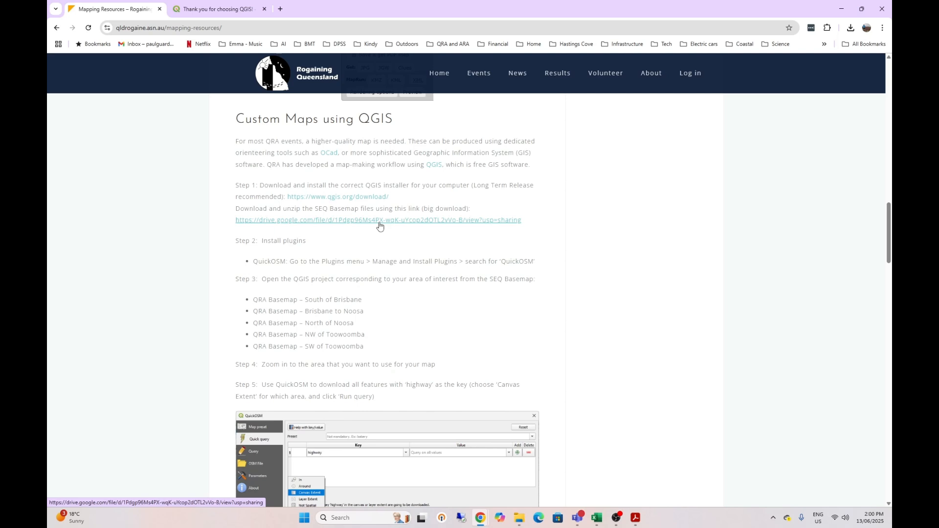
{"action": "left_click", "coordinate": [379, 220]}
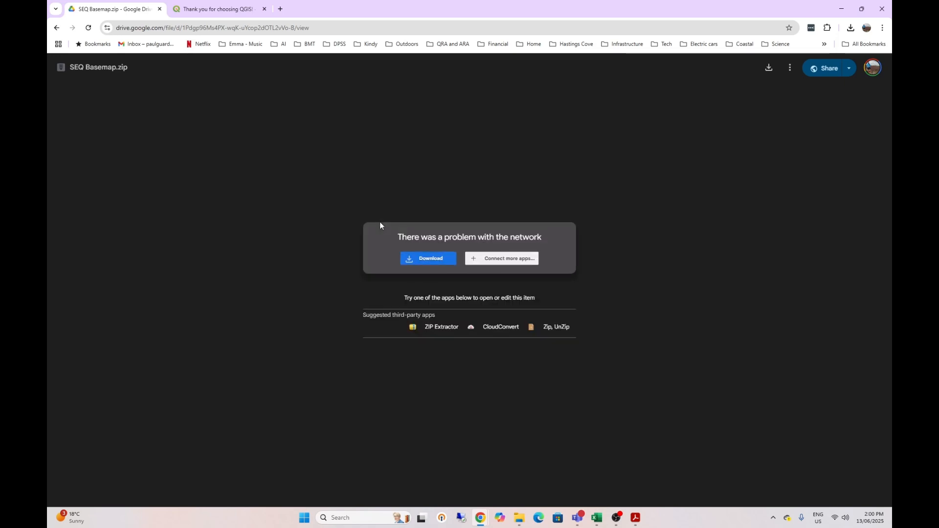
{"action": "left_click", "coordinate": [432, 260]}
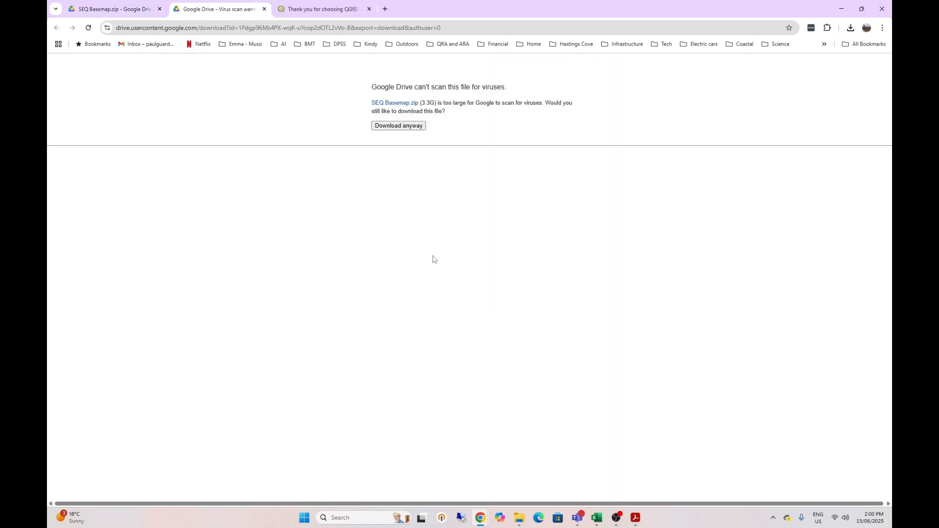
{"action": "left_click", "coordinate": [398, 127]}
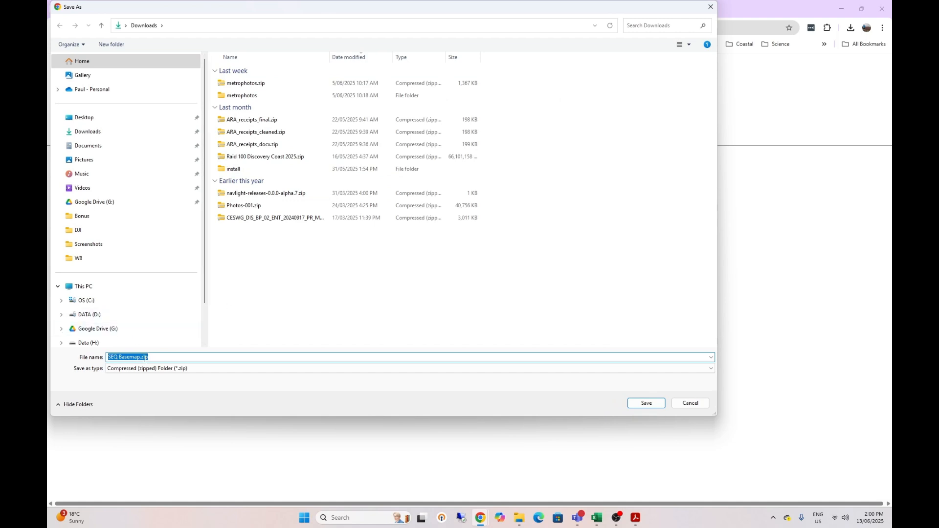
{"action": "left_click", "coordinate": [690, 404]}
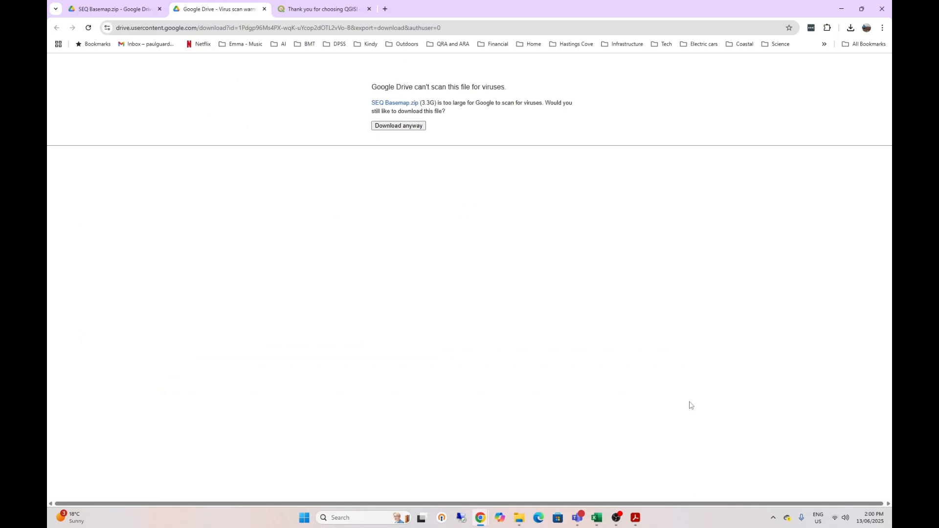
Return from the Google Drive file to the Mapping Resources page in the same tab
{"action": "left_click", "coordinate": [113, 8]}
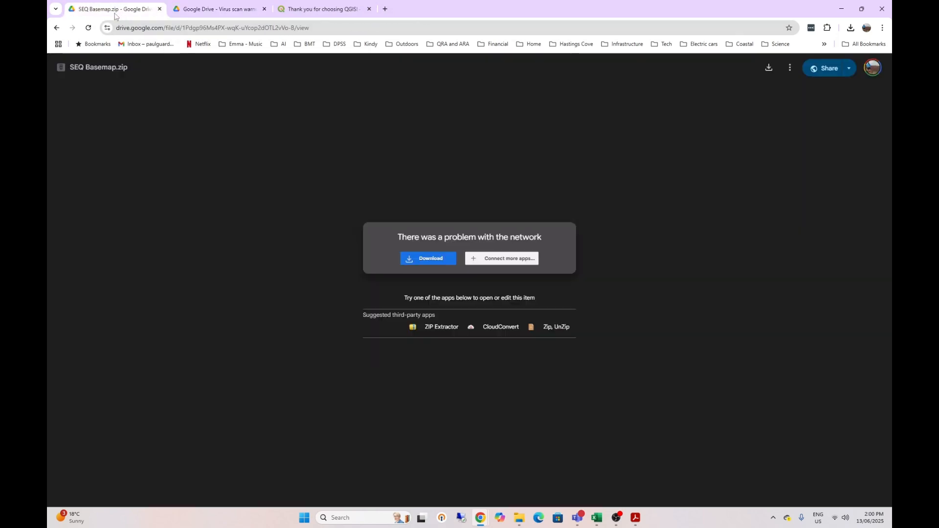
{"action": "right_click", "coordinate": [56, 28]}
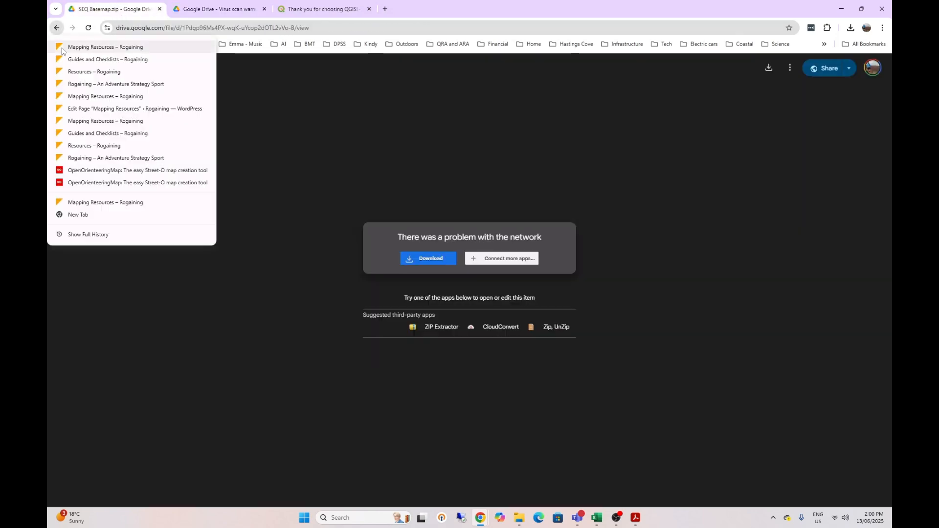
{"action": "left_click", "coordinate": [73, 49]}
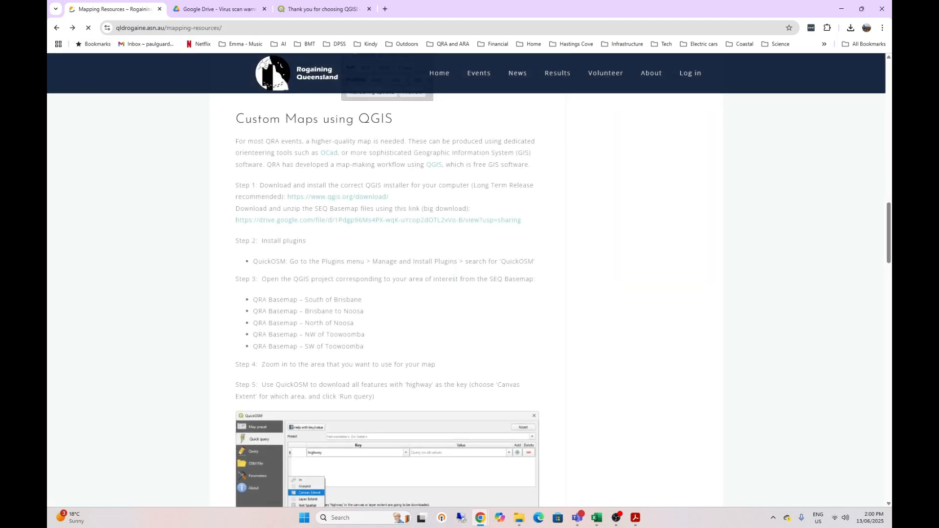
Switch to File Explorer and view the contents of SEQ Basemap.zip in the QRA_Basemap folder
{"action": "key", "text": "alt+Tab"}
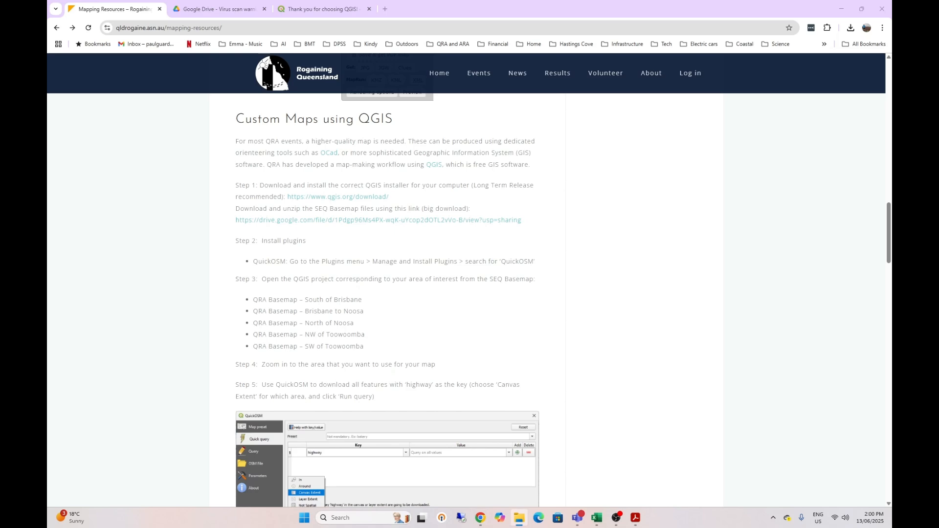
{"action": "left_click_drag", "start_coordinate": [48, 236], "coordinate": [683, 2]}
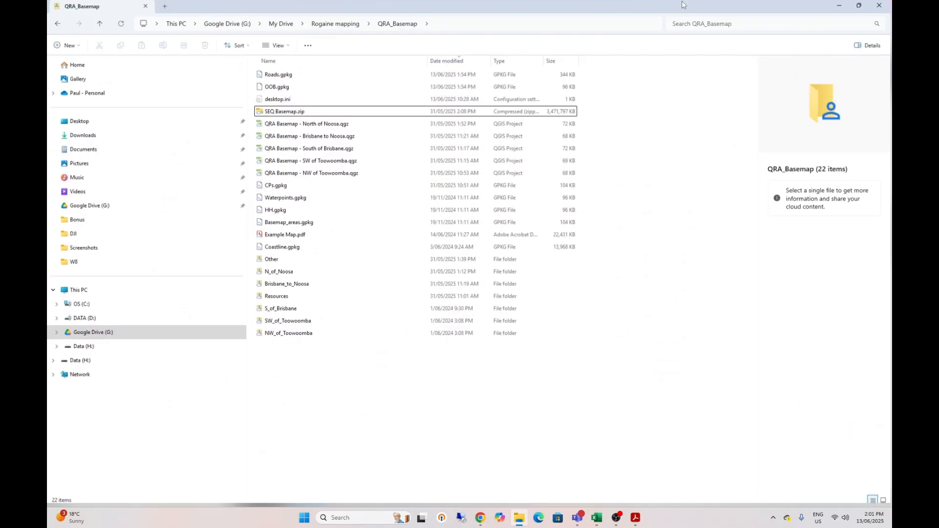
{"action": "left_click", "coordinate": [295, 114]}
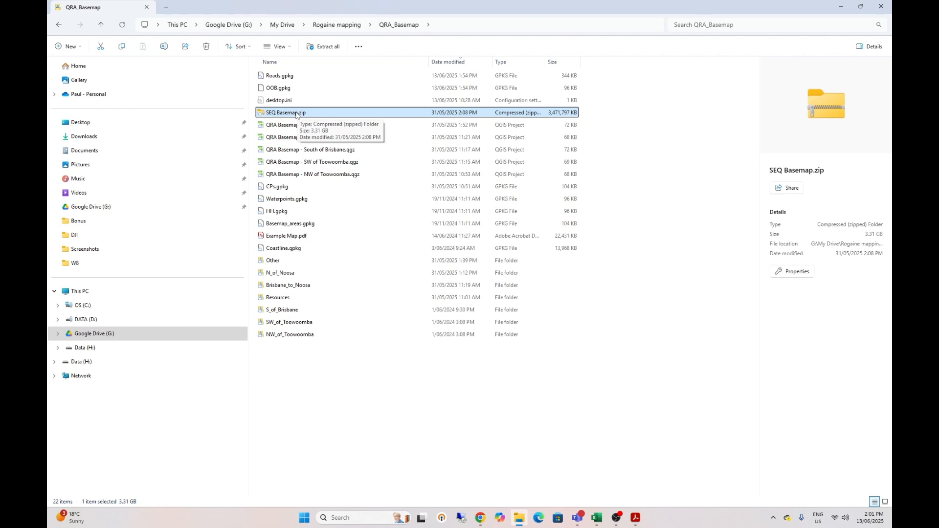
{"action": "double_click", "coordinate": [296, 113]}
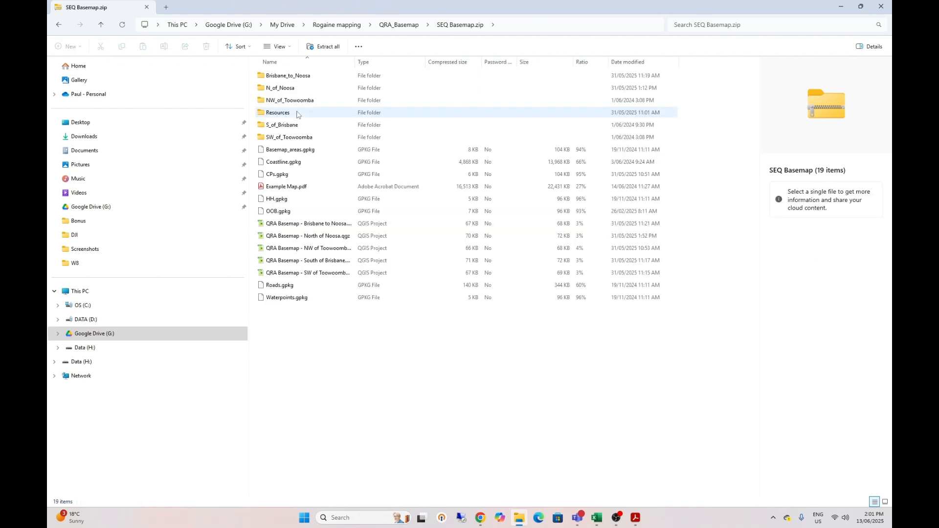
Try to extract all files from SEQ Basemap.zip, cancel the extraction and return to the QRA_Basemap folder
{"action": "left_click", "coordinate": [322, 47]}
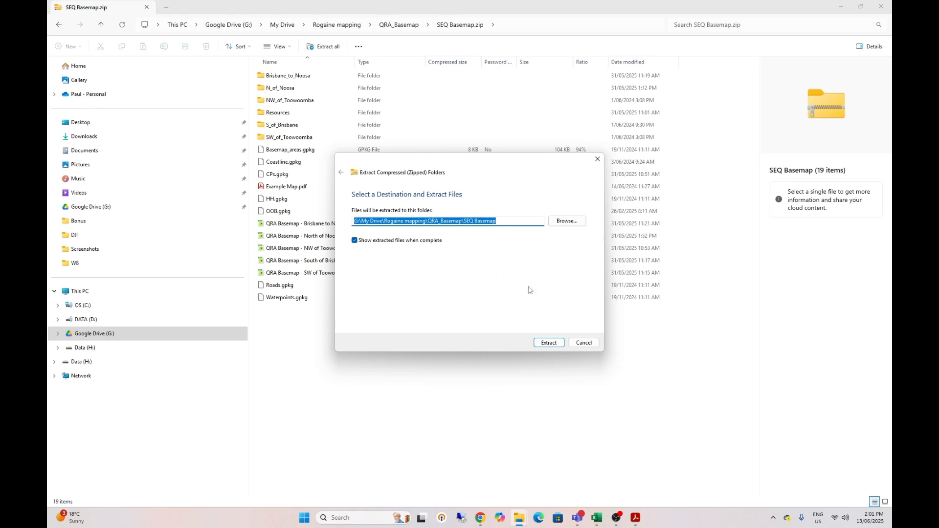
{"action": "left_click", "coordinate": [584, 342]}
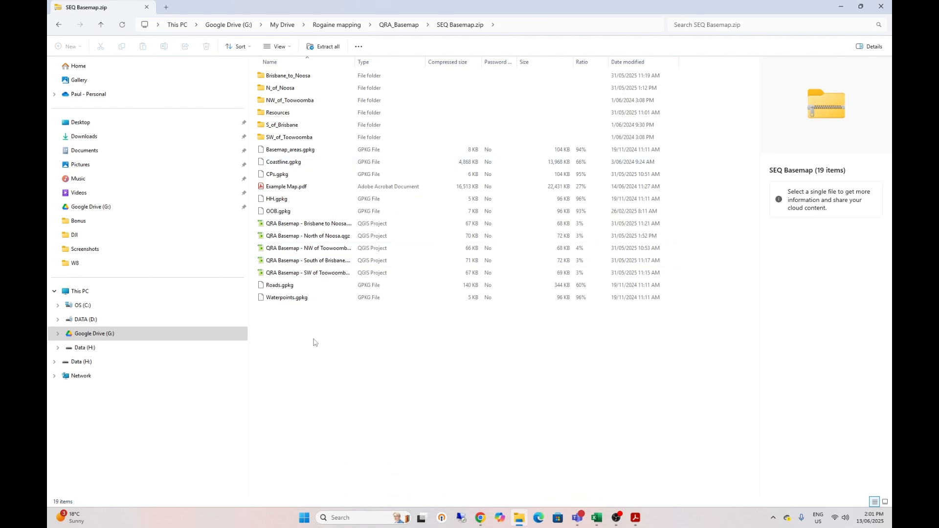
{"action": "left_click", "coordinate": [396, 25]}
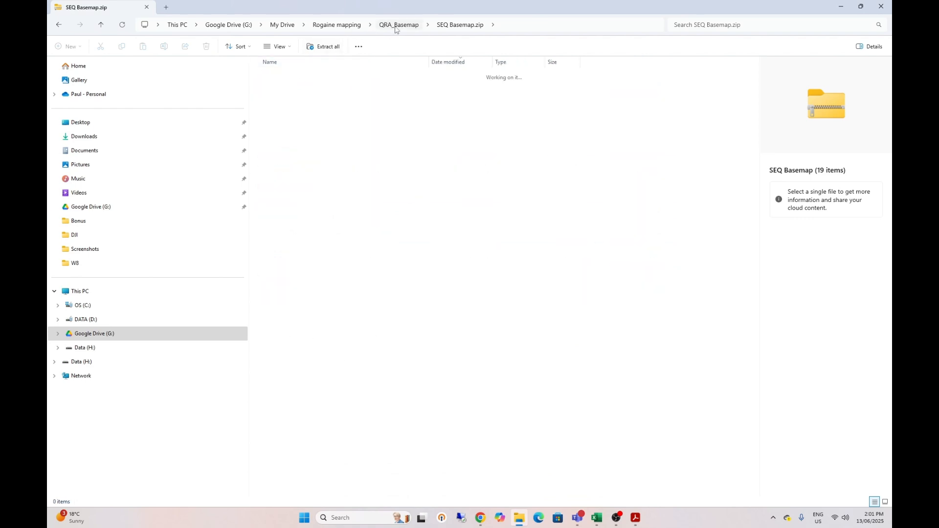
Open the QGIS project QRA Basemap - North of Noosa.qgz and bring all the outlined basemap areas into view
{"action": "left_click", "coordinate": [289, 365]}
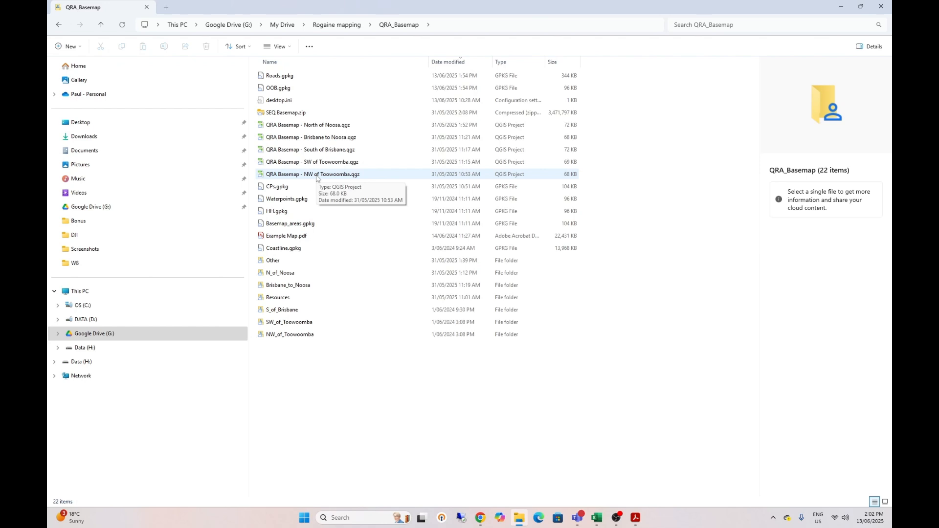
{"action": "double_click", "coordinate": [300, 128]}
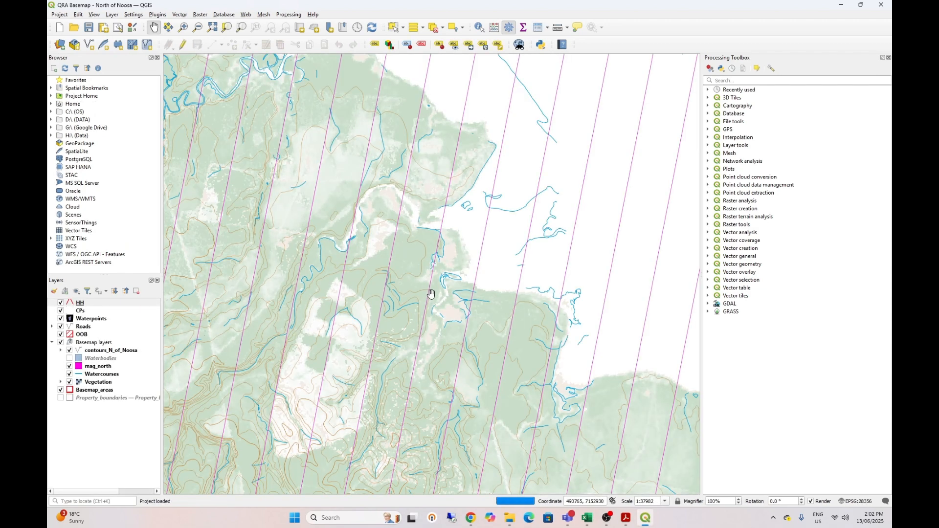
{"action": "scroll", "coordinate": [431, 294], "scroll_direction": "down", "scroll_amount": 1}
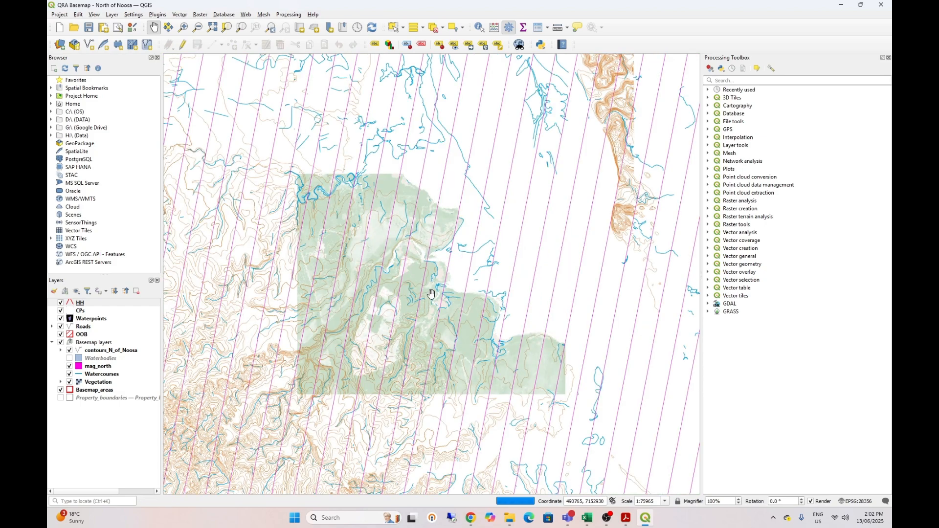
{"action": "scroll", "coordinate": [430, 293], "scroll_direction": "down", "scroll_amount": 1}
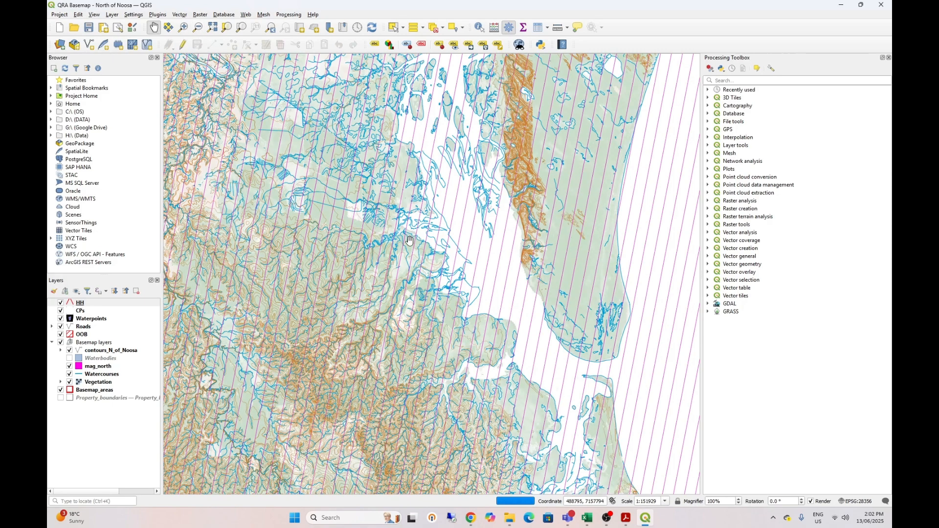
{"action": "scroll", "coordinate": [409, 240], "scroll_direction": "down", "scroll_amount": 1}
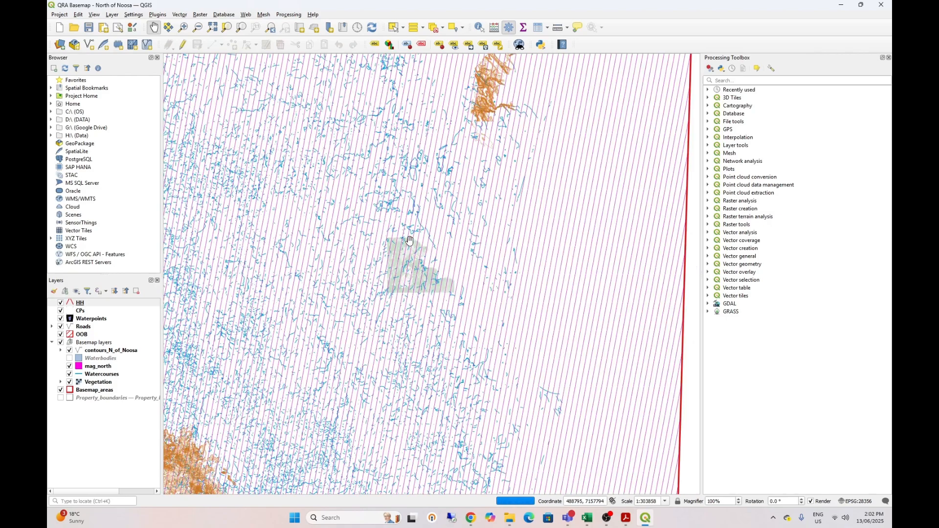
{"action": "scroll", "coordinate": [401, 258], "scroll_direction": "down", "scroll_amount": 1}
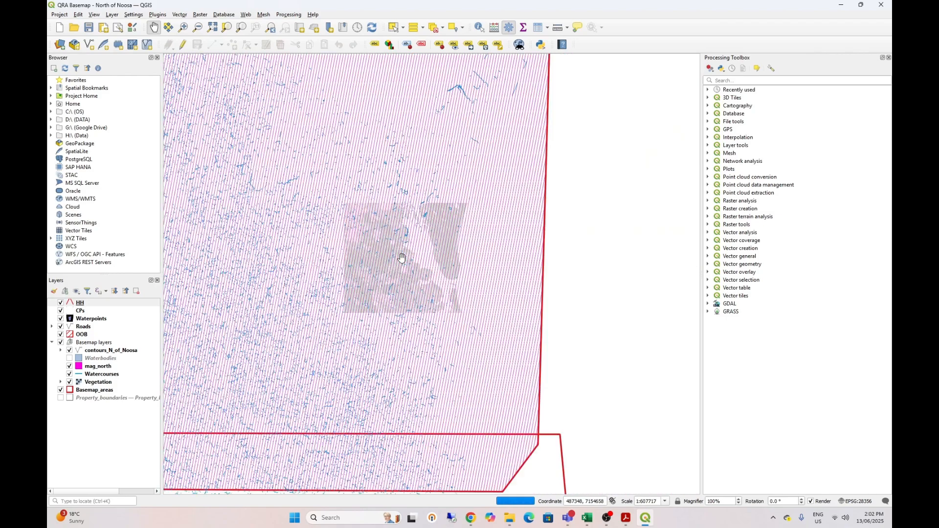
{"action": "scroll", "coordinate": [401, 258], "scroll_direction": "down", "scroll_amount": 1}
{"action": "scroll", "coordinate": [401, 258], "scroll_direction": "down", "scroll_amount": 1}
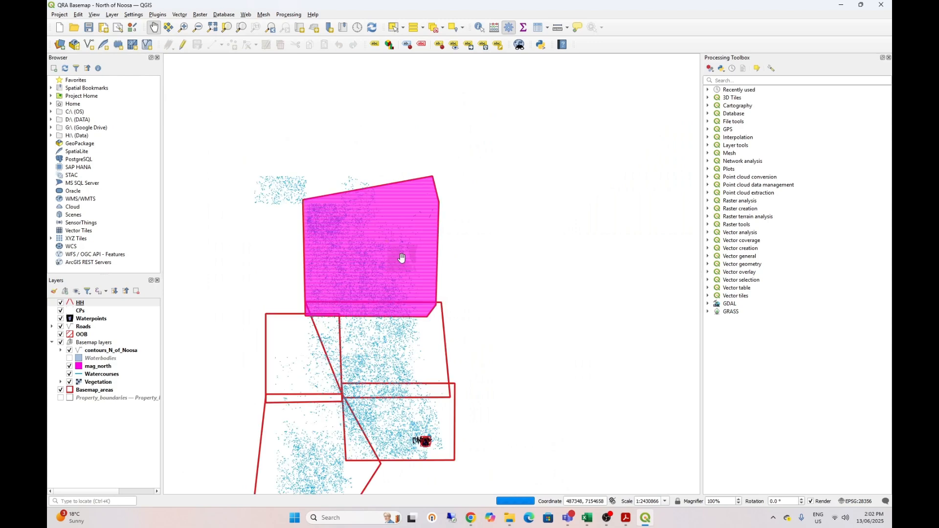
{"action": "left_click_drag", "start_coordinate": [482, 352], "coordinate": [517, 266]}
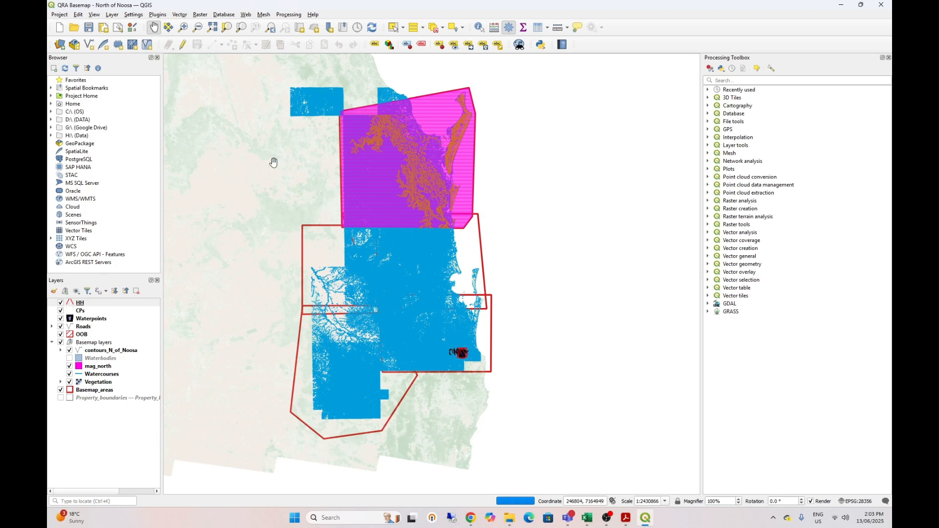
Zoom in on a small rectangular area at the southern edge of the North of Noosa basemap area
{"action": "left_click", "coordinate": [183, 29]}
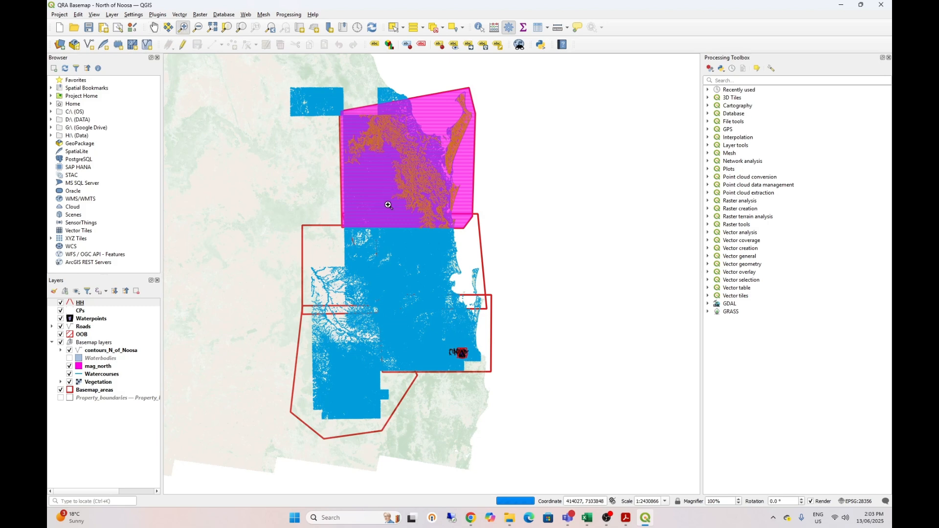
{"action": "left_click_drag", "start_coordinate": [387, 206], "coordinate": [415, 229]}
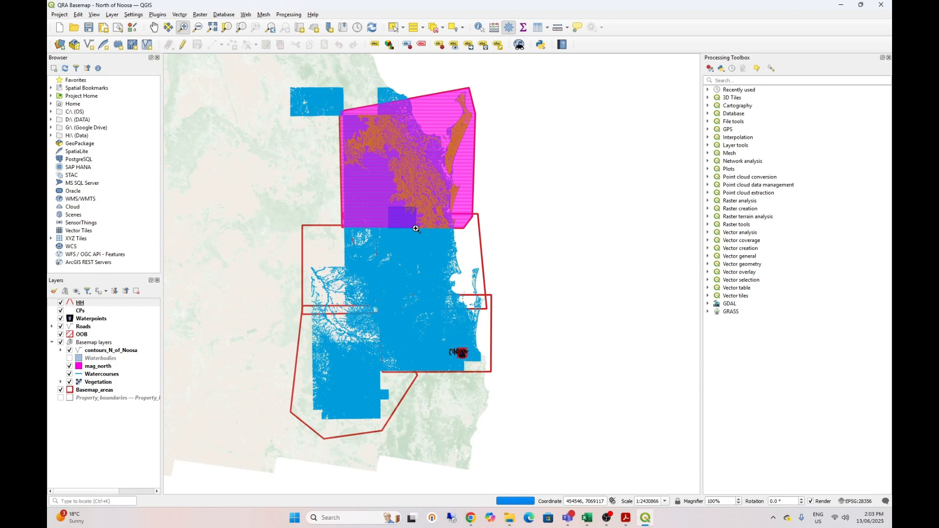
{"action": "left_click_drag", "start_coordinate": [415, 229], "coordinate": [416, 229]}
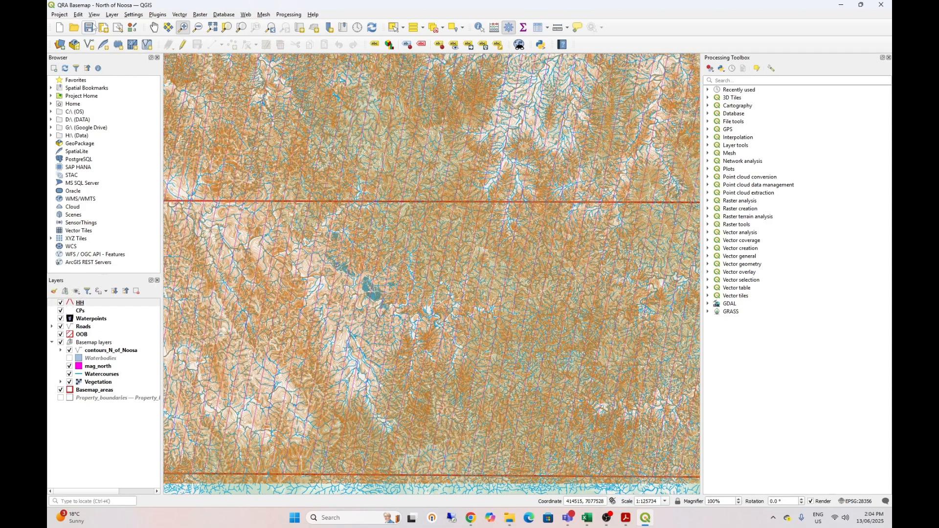
Check which QGIS panels are enabled, including Browser, Layers and Processing Toolbox, without changing any
{"action": "left_click", "coordinate": [95, 15]}
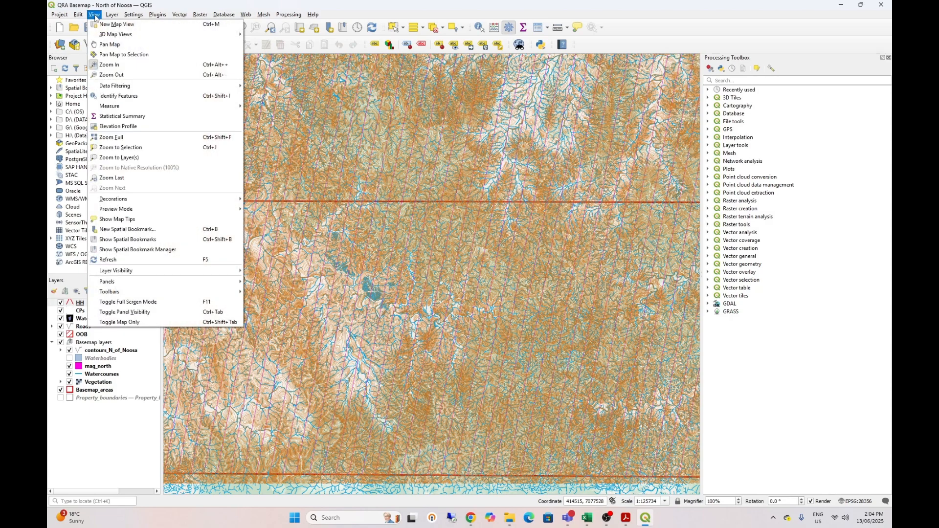
{"action": "mouse_move", "coordinate": [207, 286]}
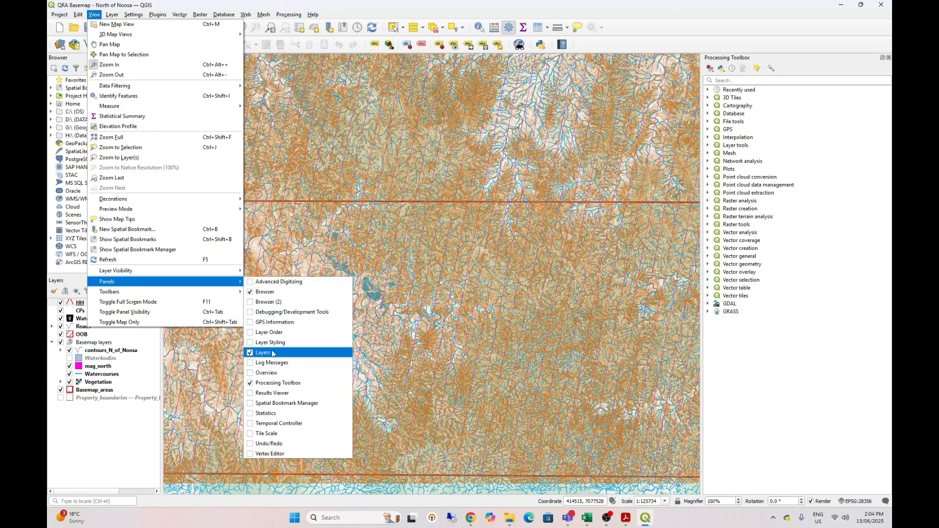
{"action": "left_click", "coordinate": [94, 15]}
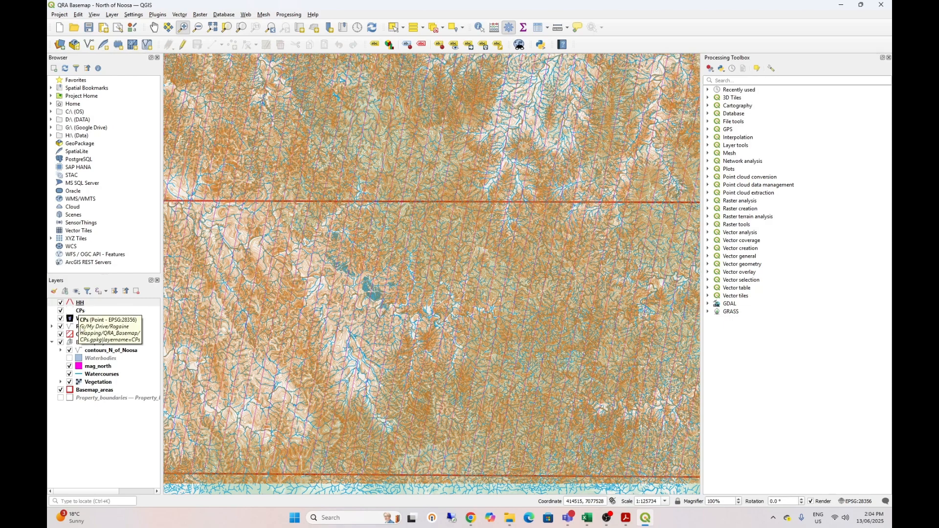
Hide the Basemap_areas layer and shift the map to show more of the country to the west
{"action": "left_click", "coordinate": [60, 390]}
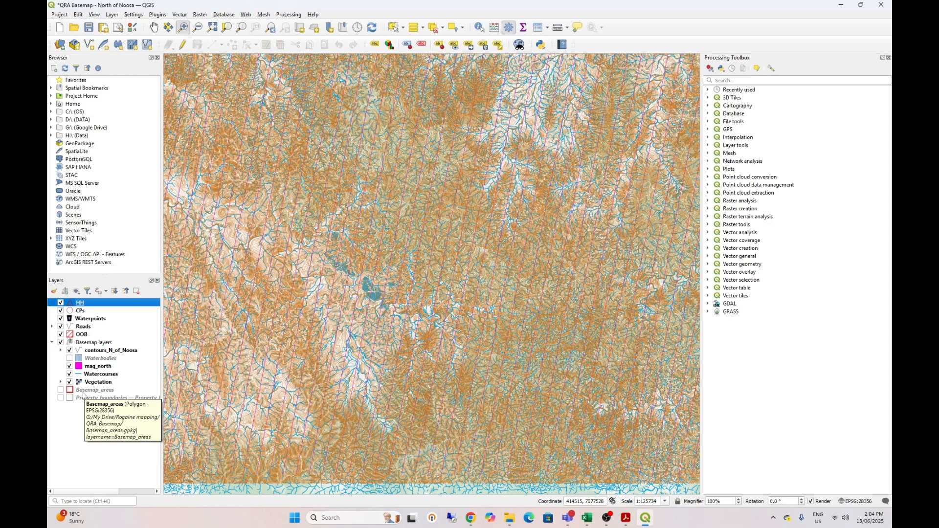
{"action": "left_click", "coordinate": [154, 28]}
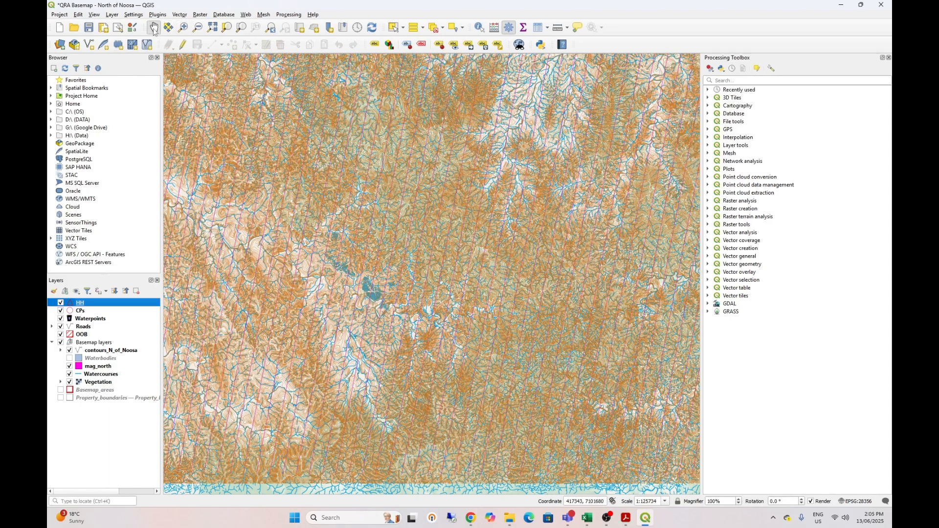
{"action": "left_click_drag", "start_coordinate": [279, 337], "coordinate": [374, 336]}
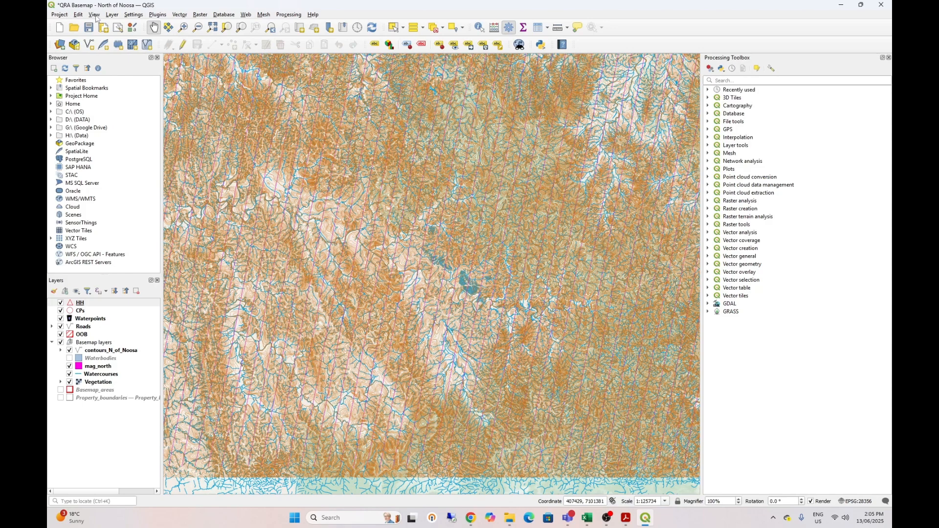
Search all available plugins for quickosm, install the QuickOSM plugin and close the plugin manager
{"action": "left_click", "coordinate": [152, 18]}
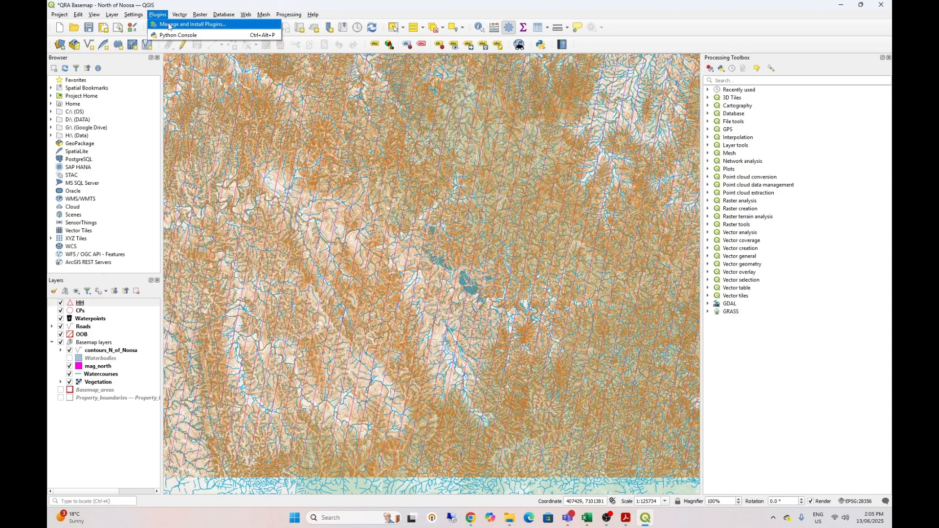
{"action": "left_click", "coordinate": [170, 26]}
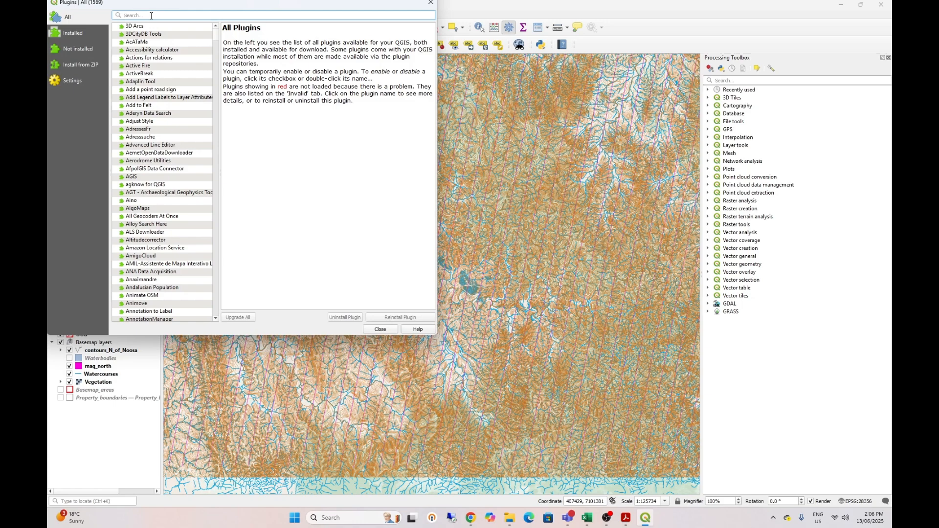
{"action": "type", "text": "quic"}
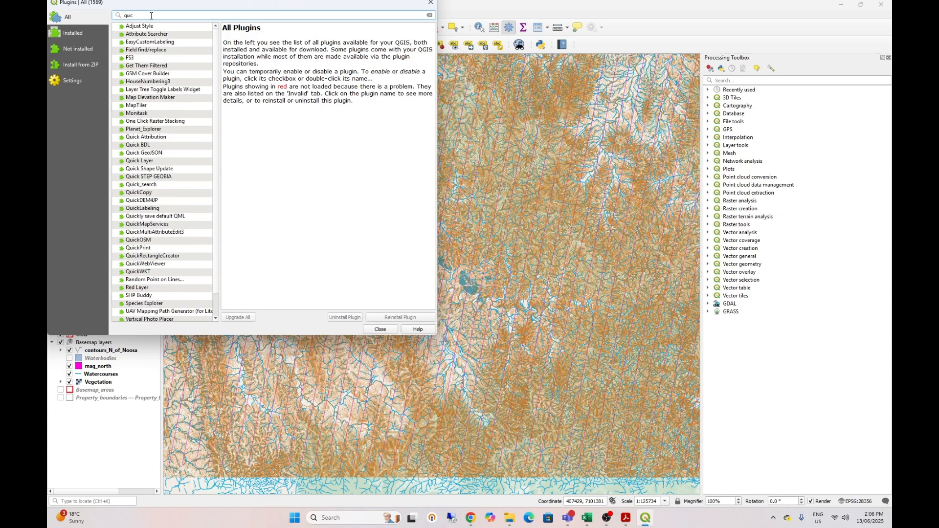
{"action": "type", "text": "k"}
{"action": "type", "text": "osm"}
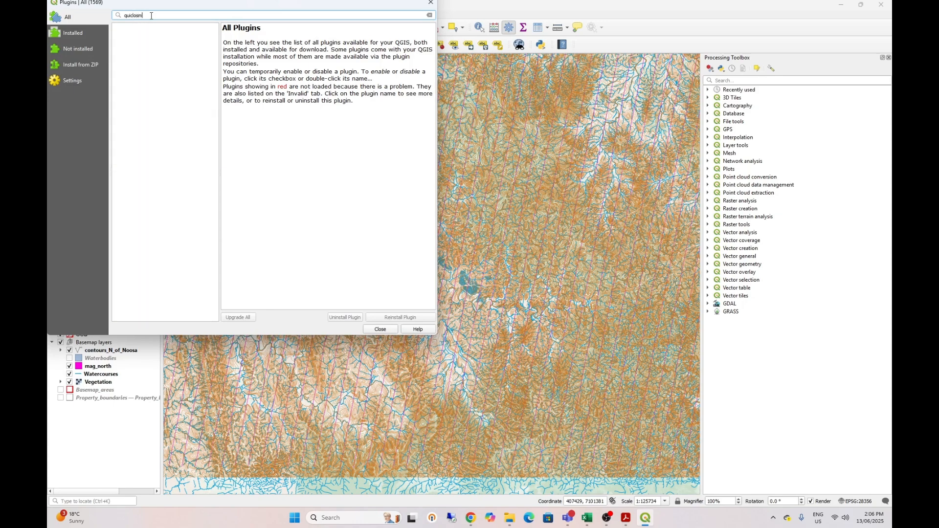
{"action": "key", "text": "BackSpace"}
{"action": "key", "text": "BackSpace"}
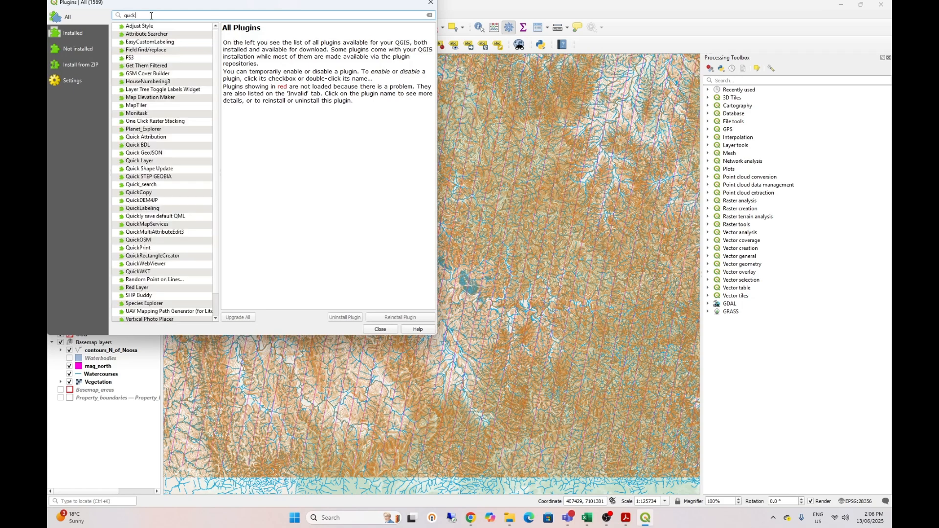
{"action": "type", "text": "osm"}
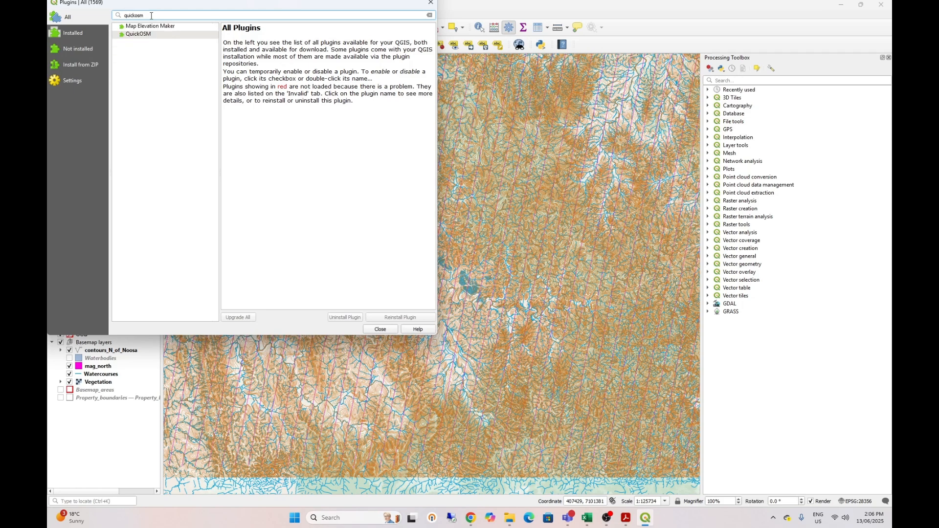
{"action": "left_click", "coordinate": [139, 33]}
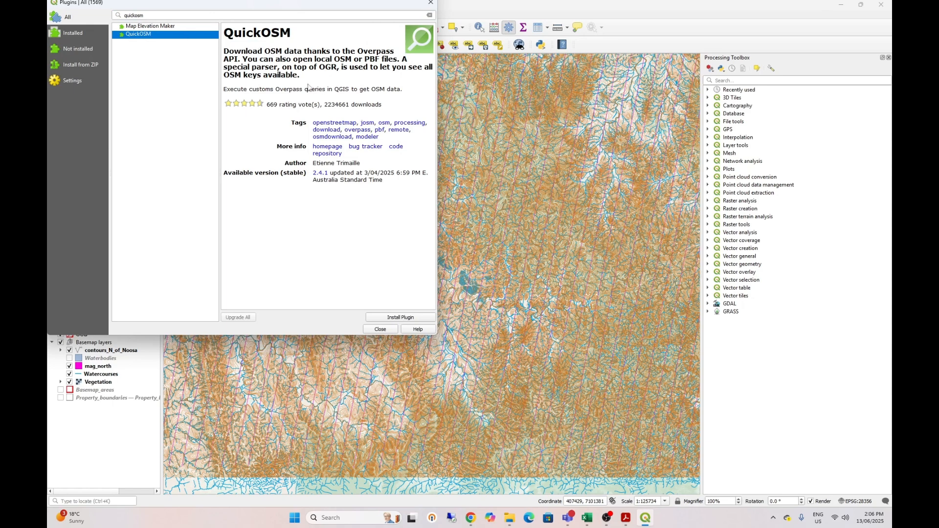
{"action": "left_click", "coordinate": [392, 318]}
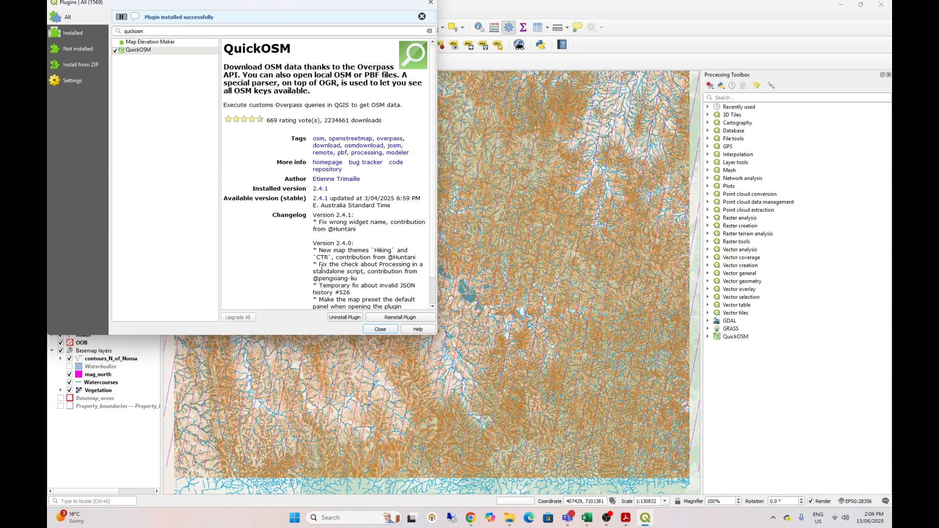
{"action": "left_click", "coordinate": [380, 330]}
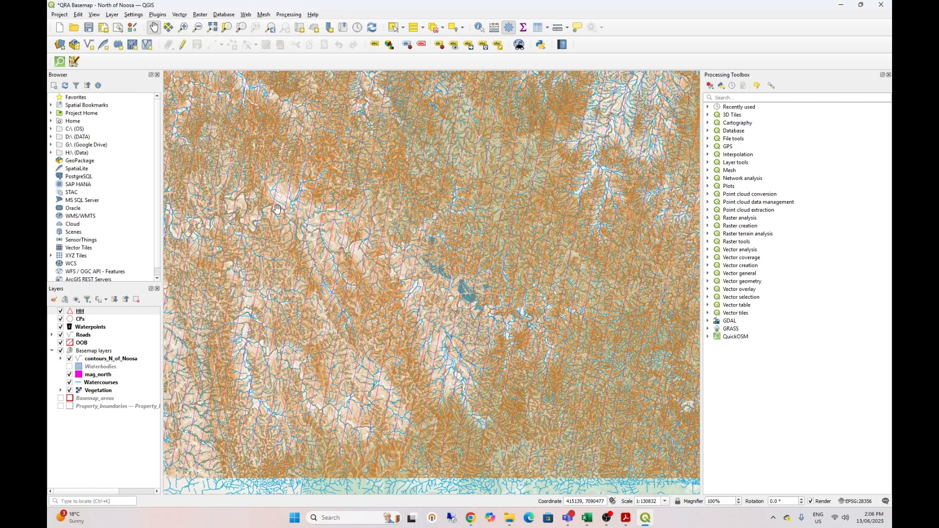
{"action": "left_click", "coordinate": [157, 14]}
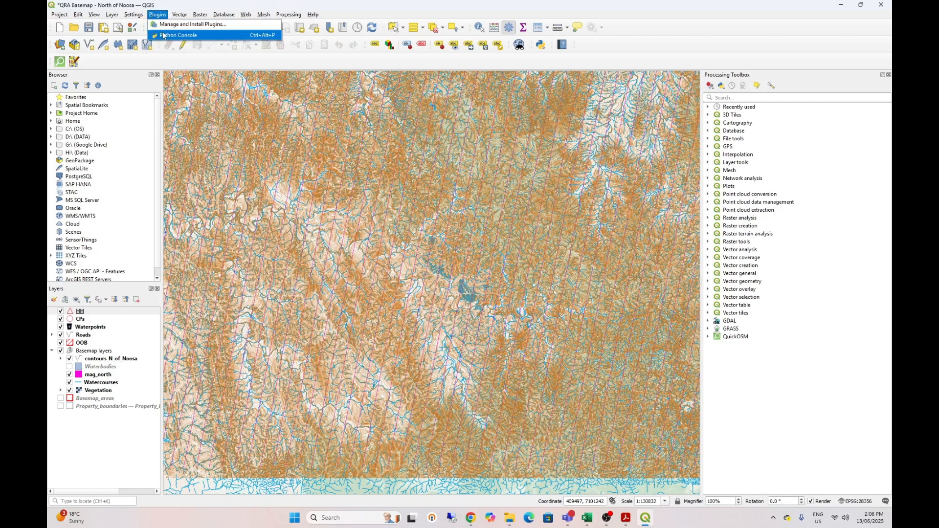
{"action": "left_click", "coordinate": [158, 17]}
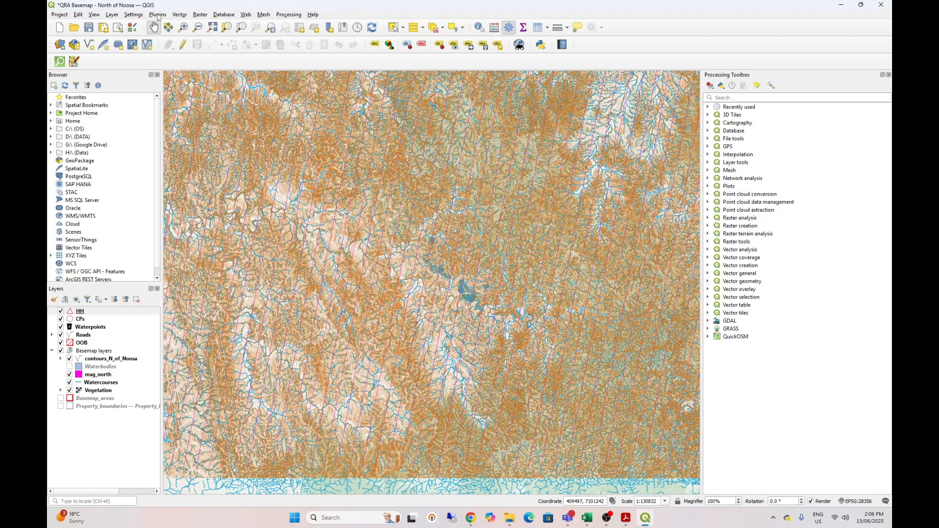
Run a QuickOSM quick query for the key highway over the canvas extent and close the QuickOSM dialog
{"action": "left_click", "coordinate": [60, 62]}
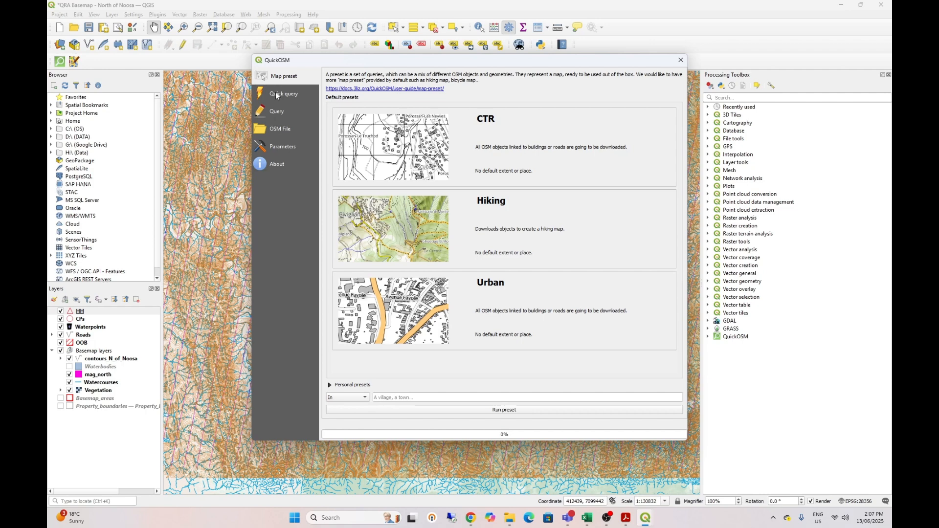
{"action": "left_click", "coordinate": [277, 95]}
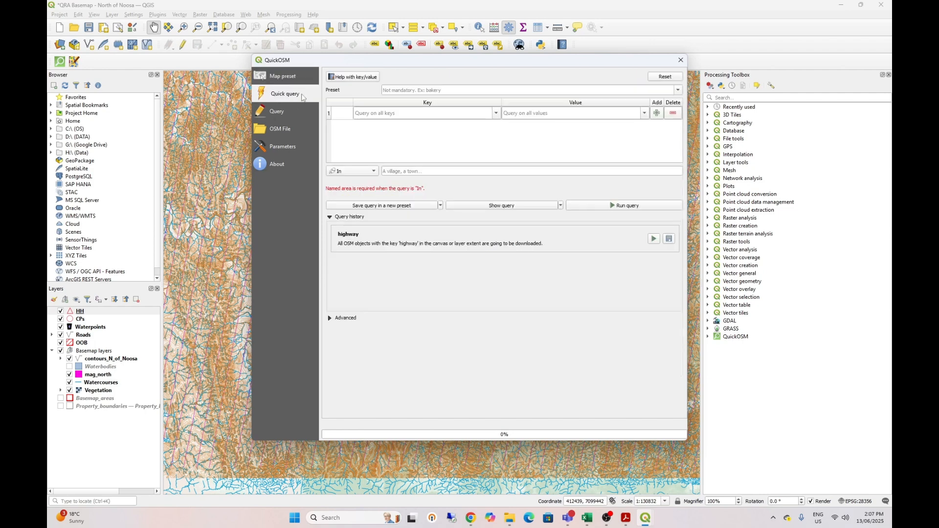
{"action": "left_click", "coordinate": [387, 114]}
{"action": "type", "text": "highway"}
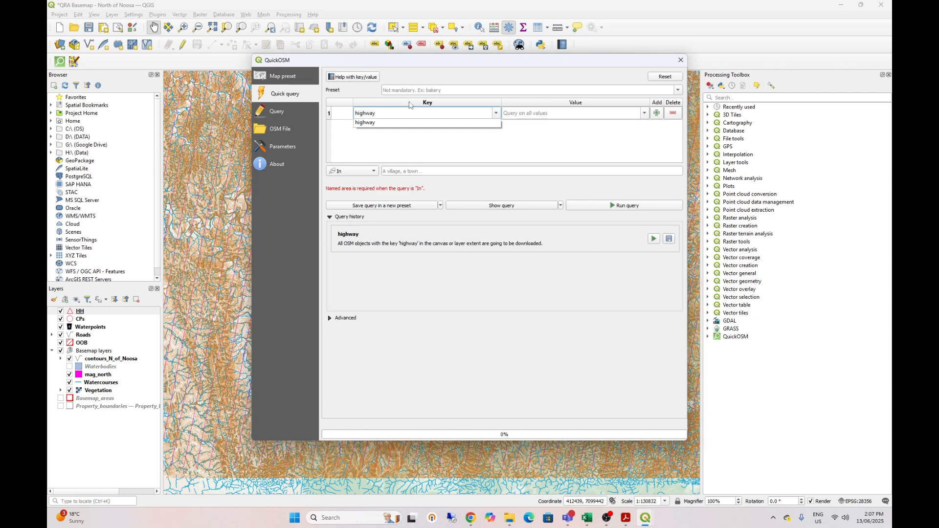
{"action": "left_click", "coordinate": [390, 125]}
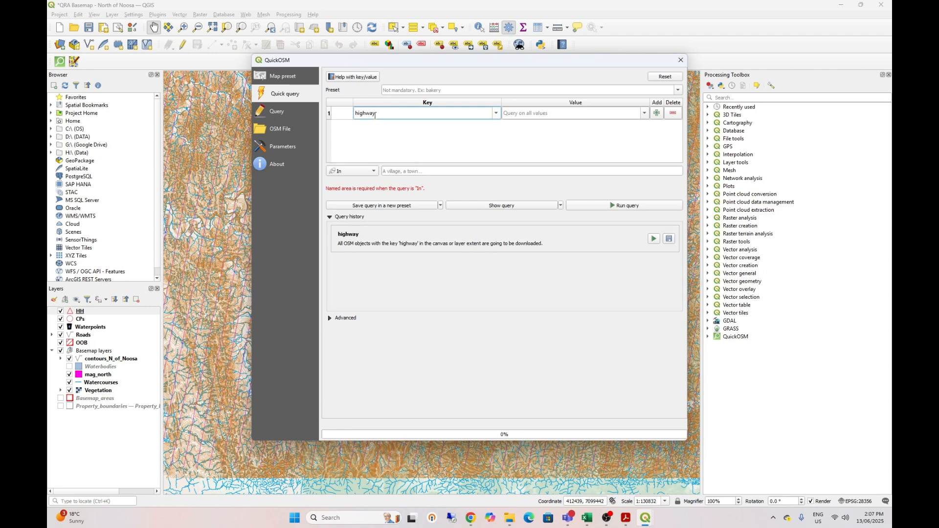
{"action": "left_click", "coordinate": [358, 172]}
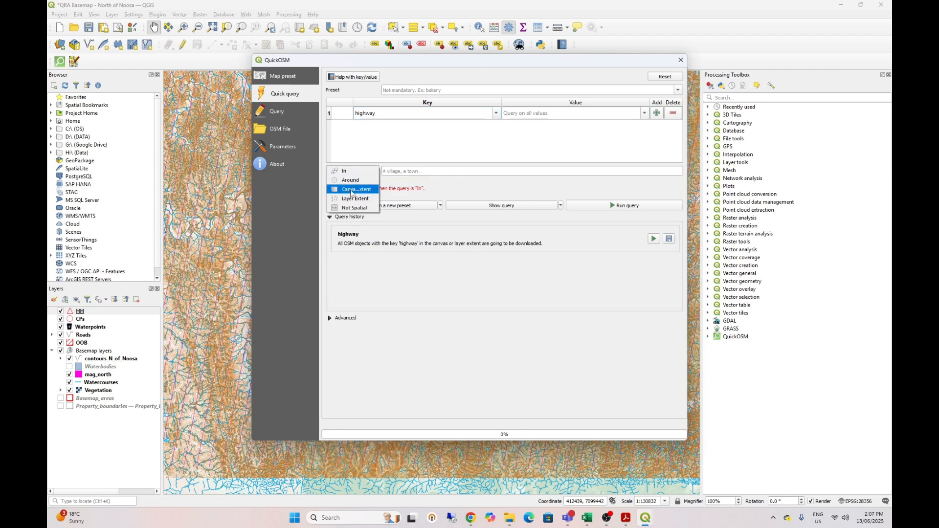
{"action": "left_click", "coordinate": [350, 190]}
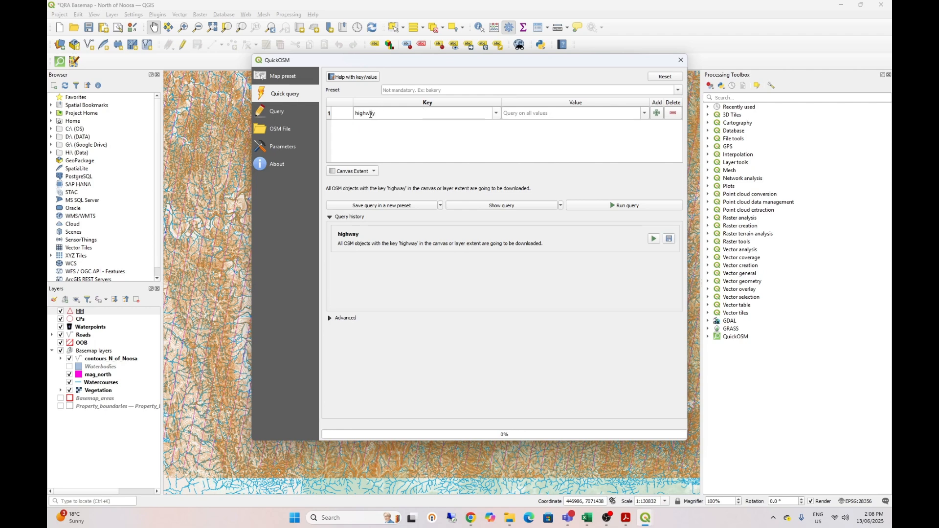
{"action": "left_click", "coordinate": [627, 206]}
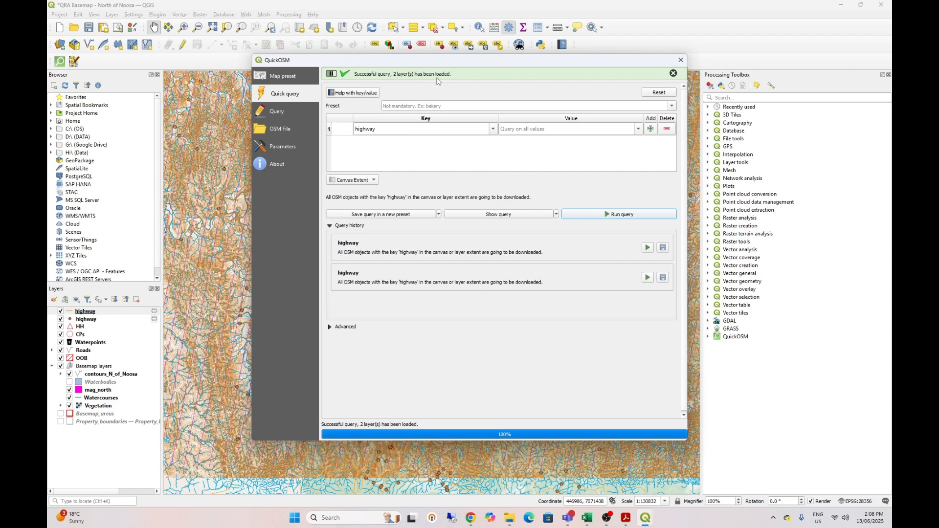
{"action": "left_click", "coordinate": [680, 60]}
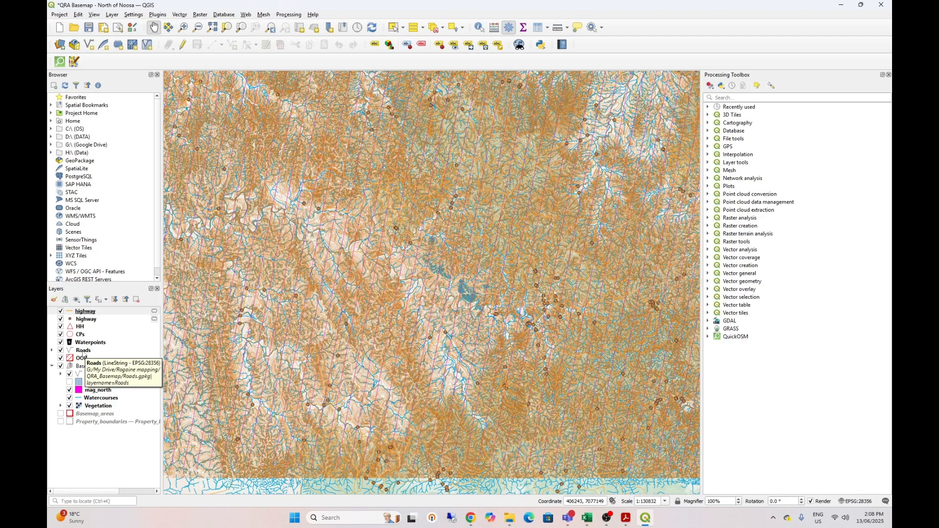
Select all features of the downloaded highway line layer and copy them
{"action": "left_click", "coordinate": [88, 312]}
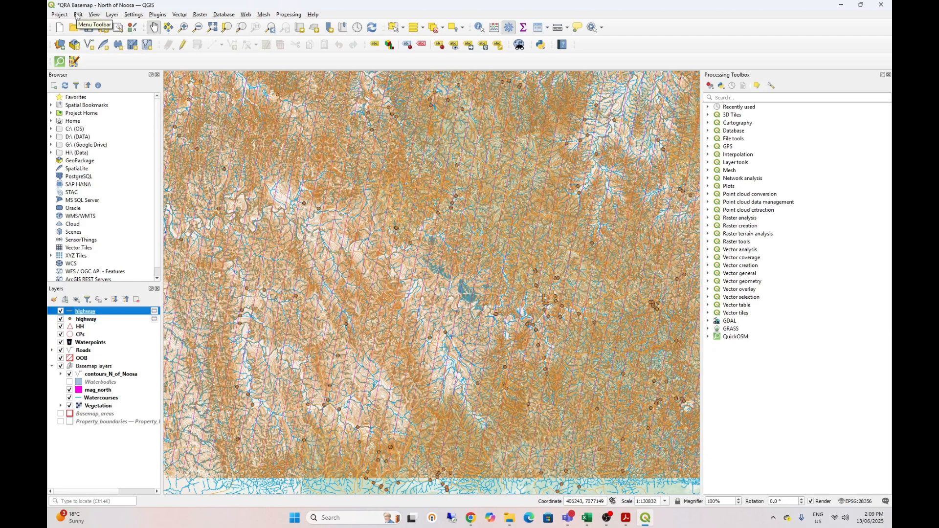
{"action": "left_click", "coordinate": [77, 15]}
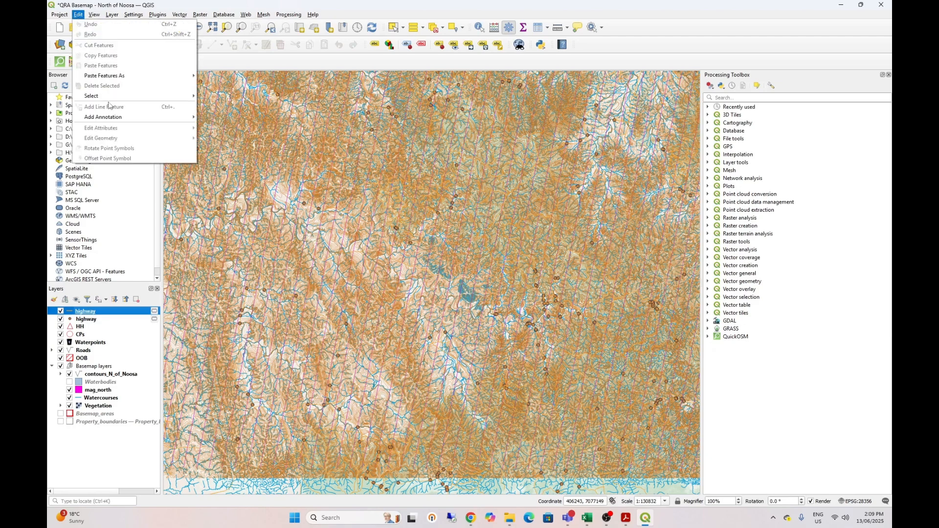
{"action": "mouse_move", "coordinate": [106, 97]}
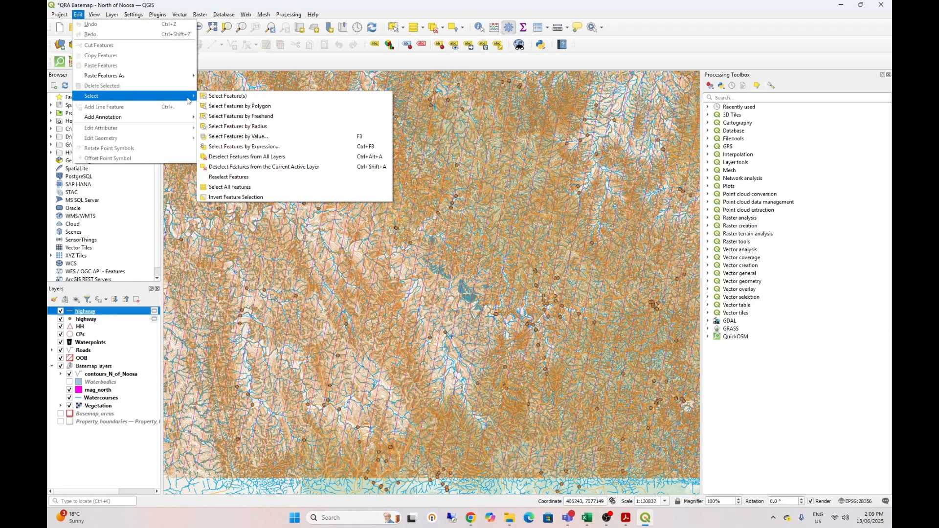
{"action": "left_click", "coordinate": [234, 188]}
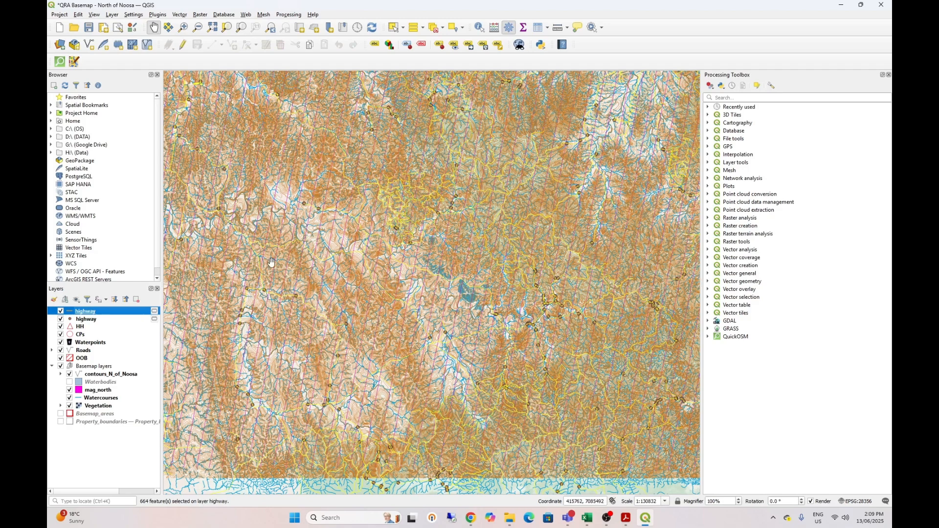
{"action": "left_click", "coordinate": [79, 14]}
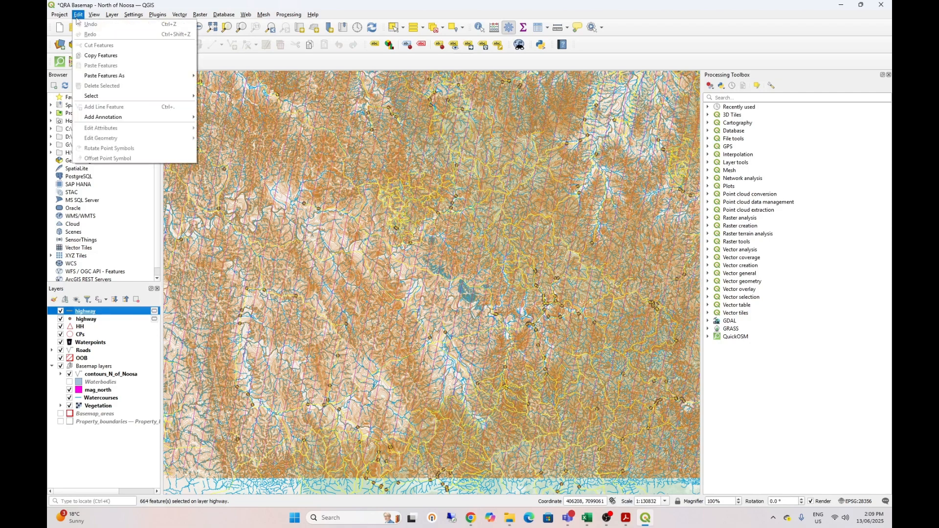
{"action": "left_click", "coordinate": [94, 56]}
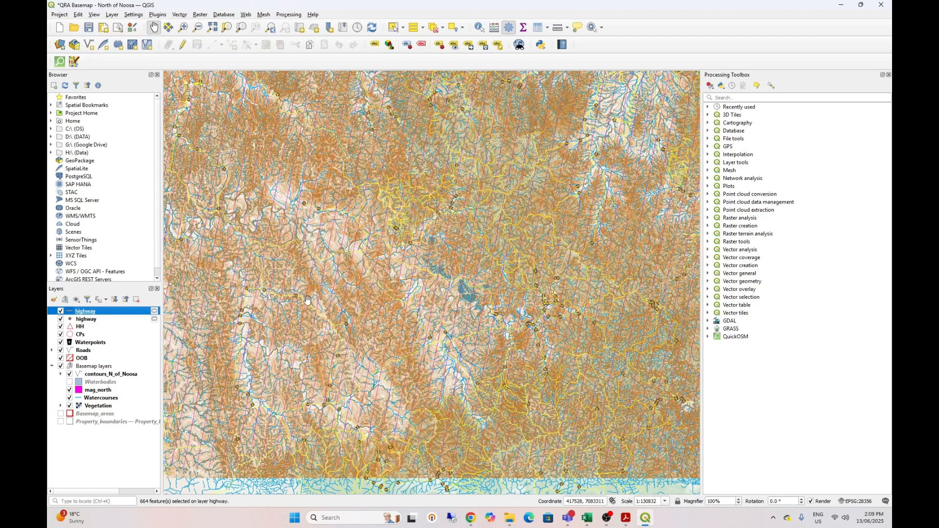
Put the Roads layer into editing mode, paste the copied highway features into it and save the layer's changes
{"action": "left_click", "coordinate": [101, 352]}
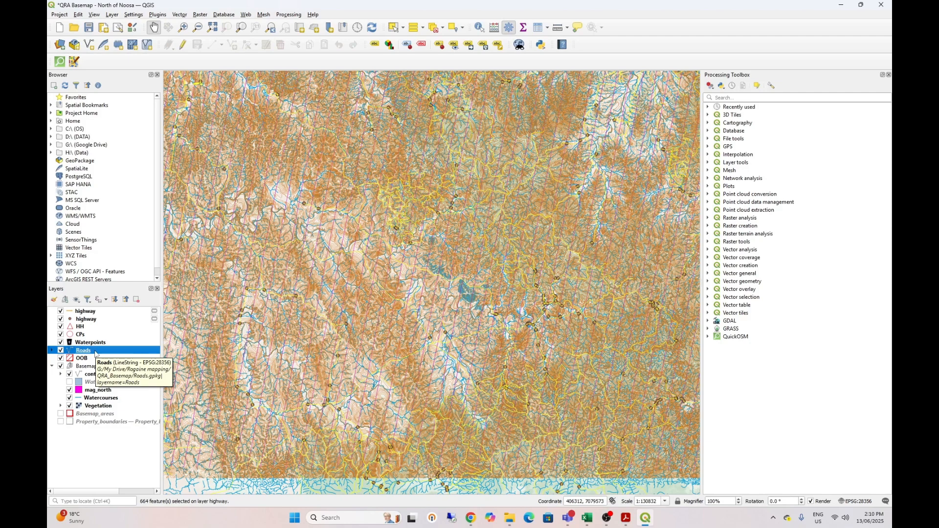
{"action": "right_click", "coordinate": [95, 352]}
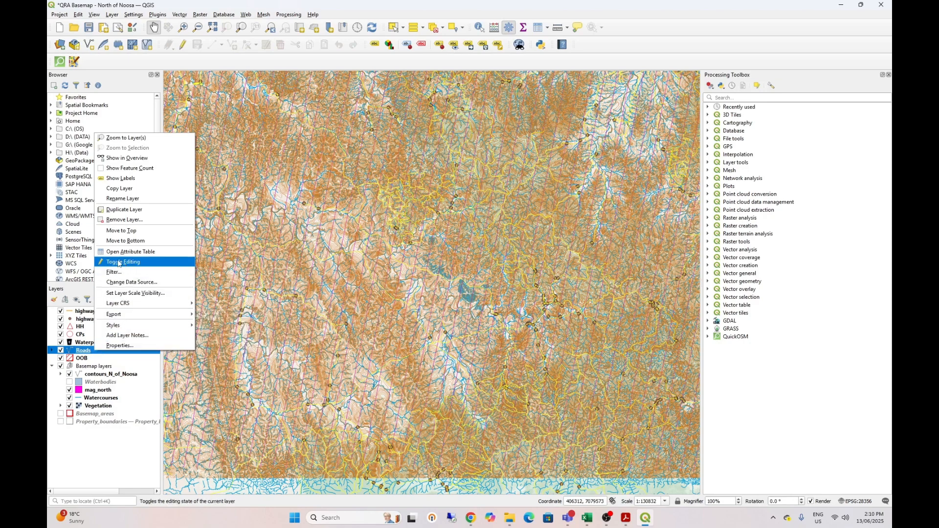
{"action": "left_click", "coordinate": [256, 5]}
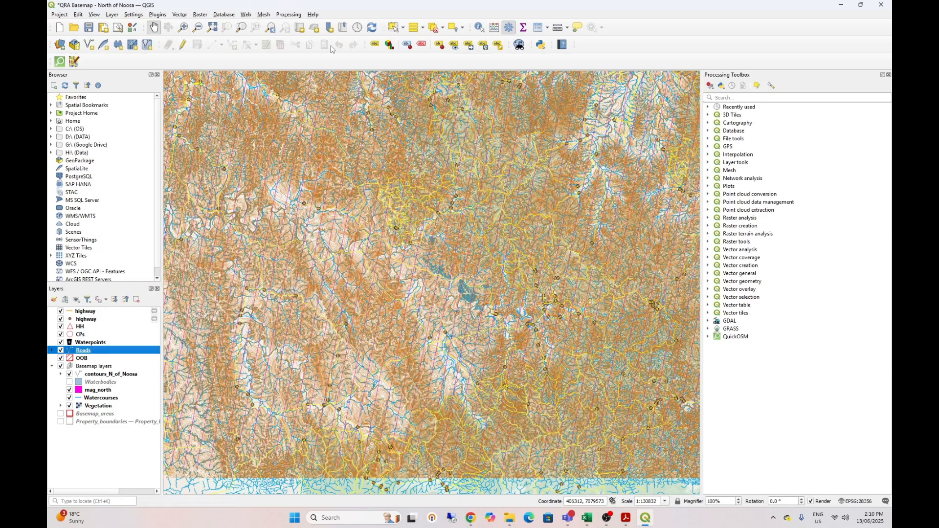
{"action": "left_click", "coordinate": [183, 46]}
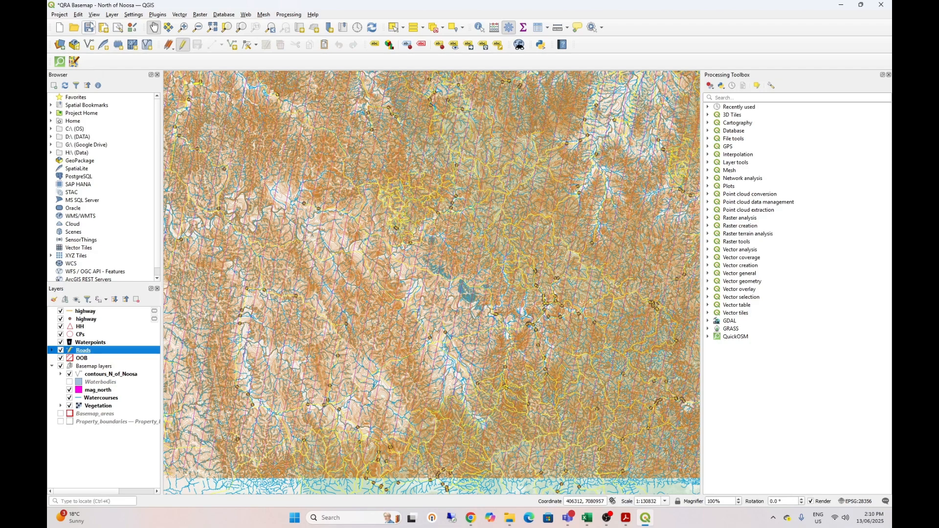
{"action": "left_click", "coordinate": [78, 14]}
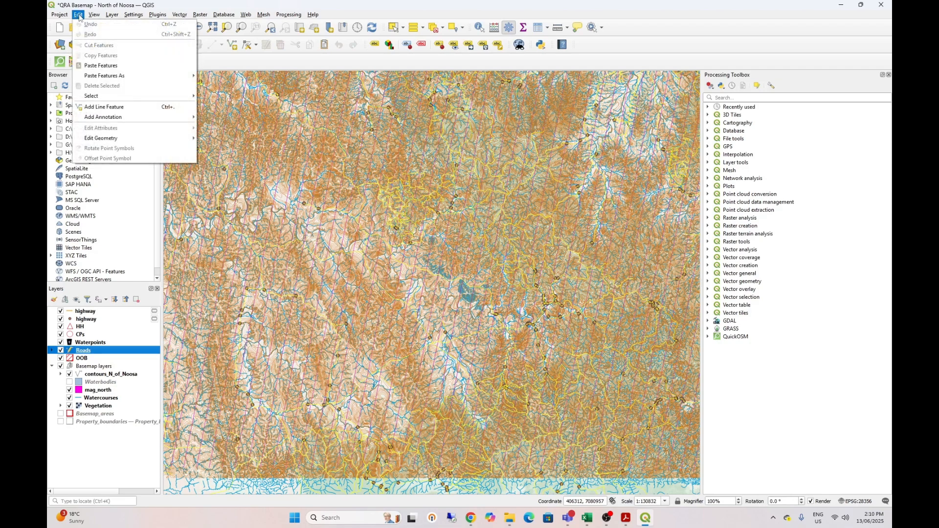
{"action": "left_click", "coordinate": [99, 65]}
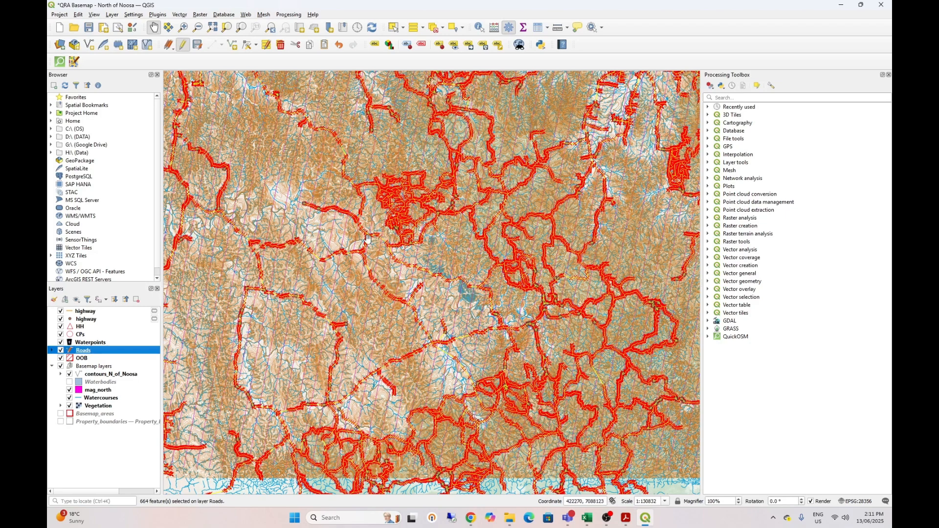
{"action": "left_click", "coordinate": [184, 47]}
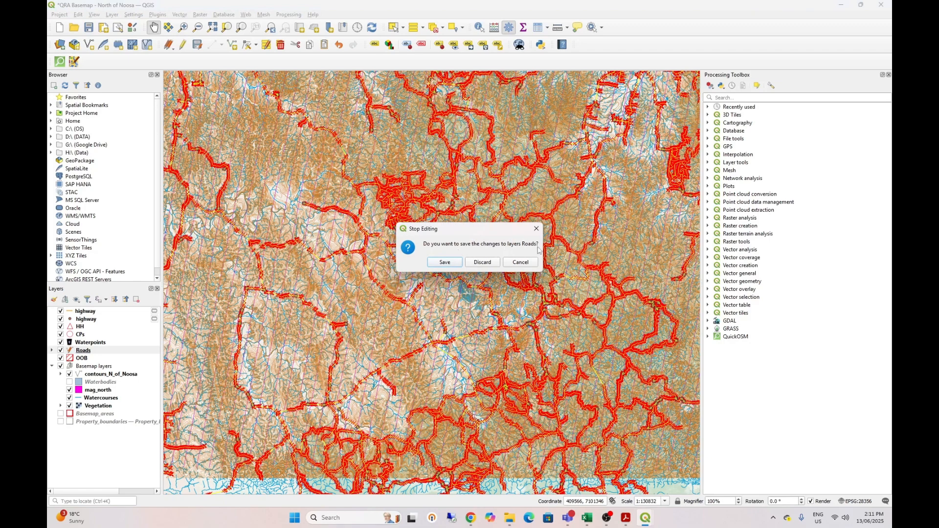
{"action": "left_click", "coordinate": [444, 263]}
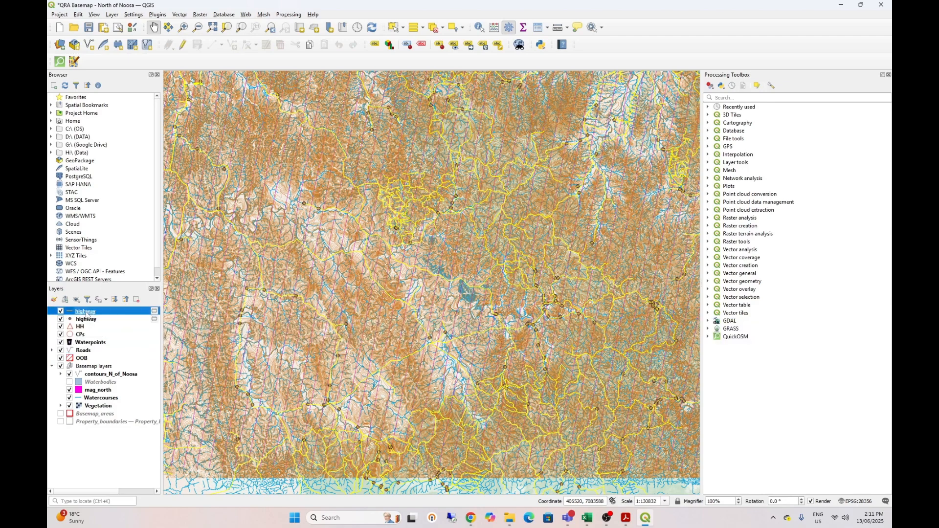
Remove both temporary highway layers, the lines and the points, from the project
{"action": "right_click", "coordinate": [86, 312]}
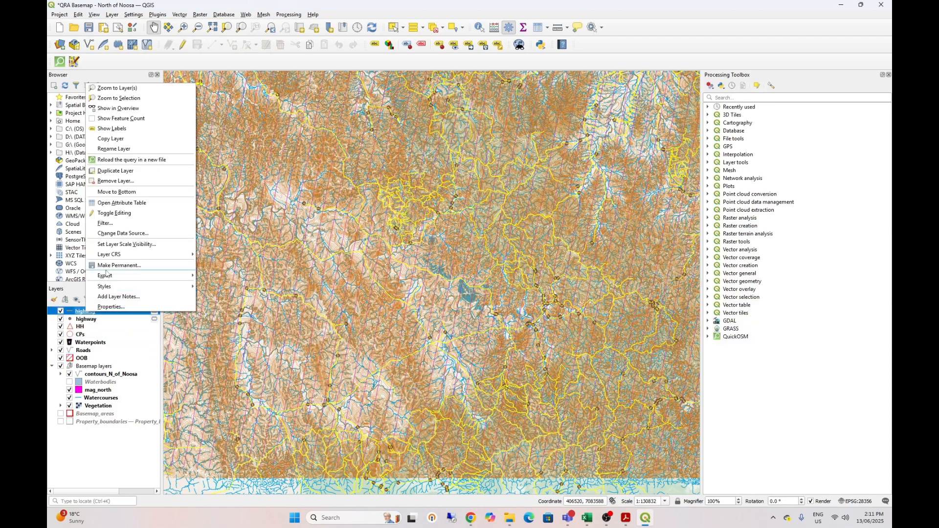
{"action": "left_click", "coordinate": [127, 180]}
{"action": "left_click", "coordinate": [455, 267]}
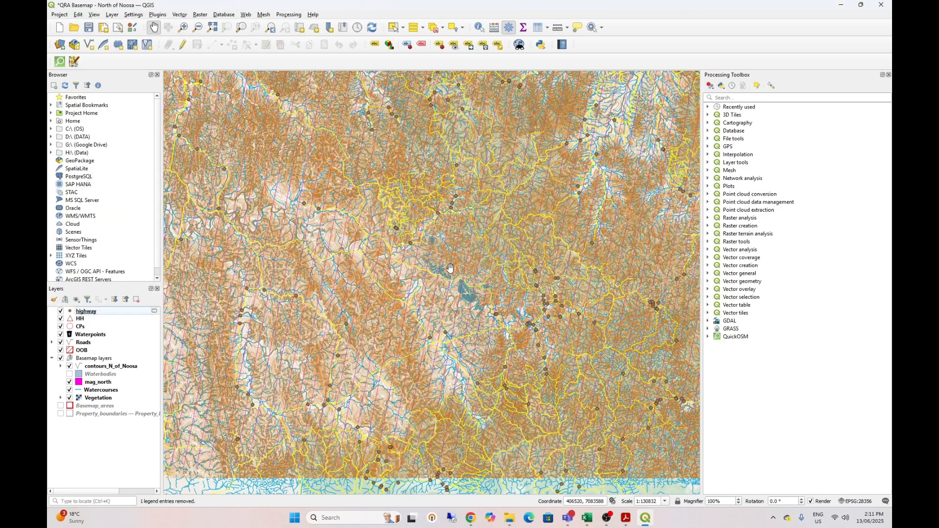
{"action": "right_click", "coordinate": [88, 313]}
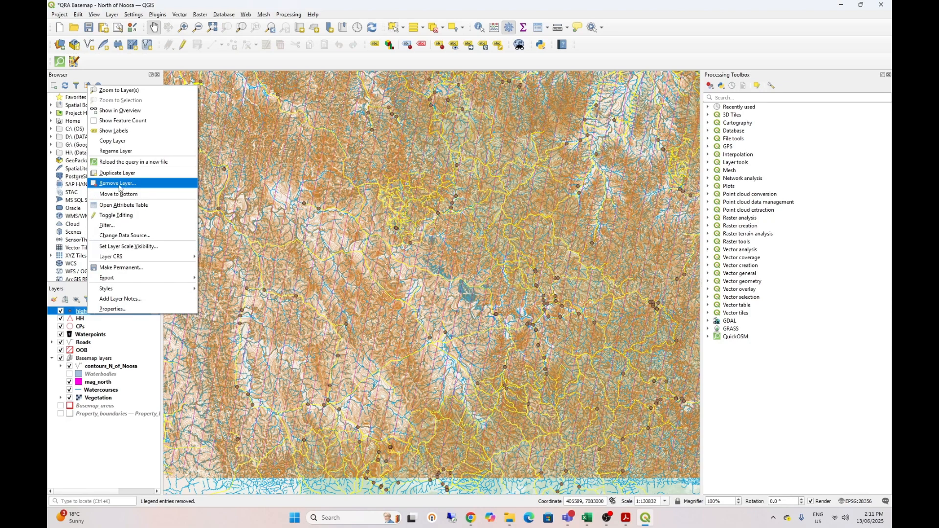
{"action": "left_click", "coordinate": [119, 184]}
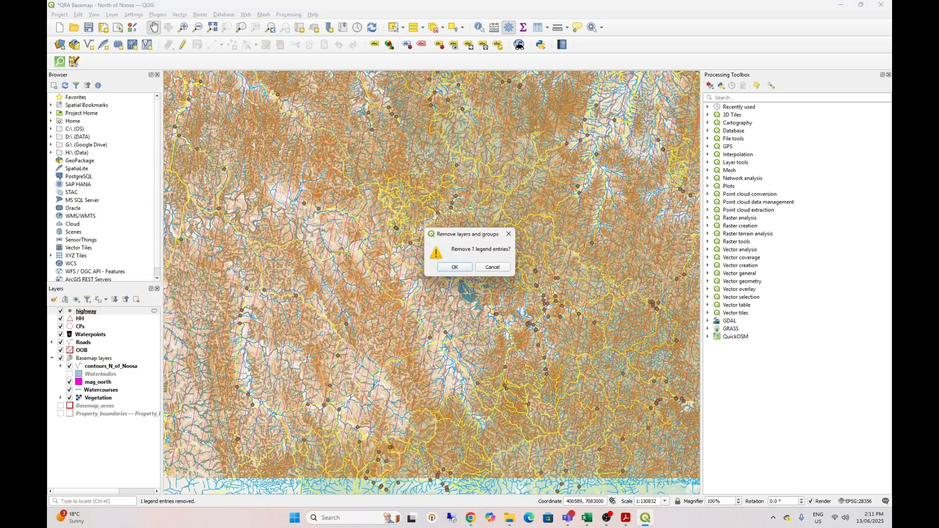
{"action": "left_click", "coordinate": [445, 269]}
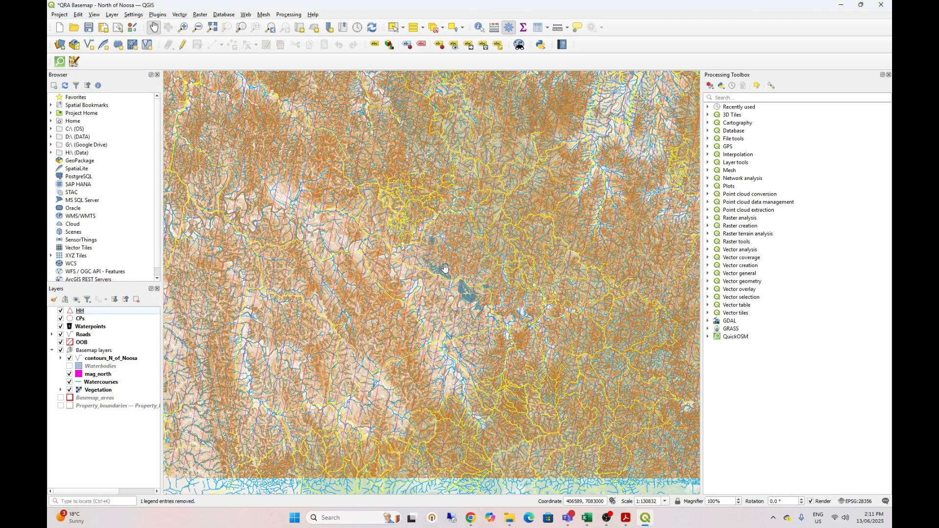
Clear the feature selection on the Roads layer with the Select Features tool
{"action": "left_click", "coordinate": [394, 28]}
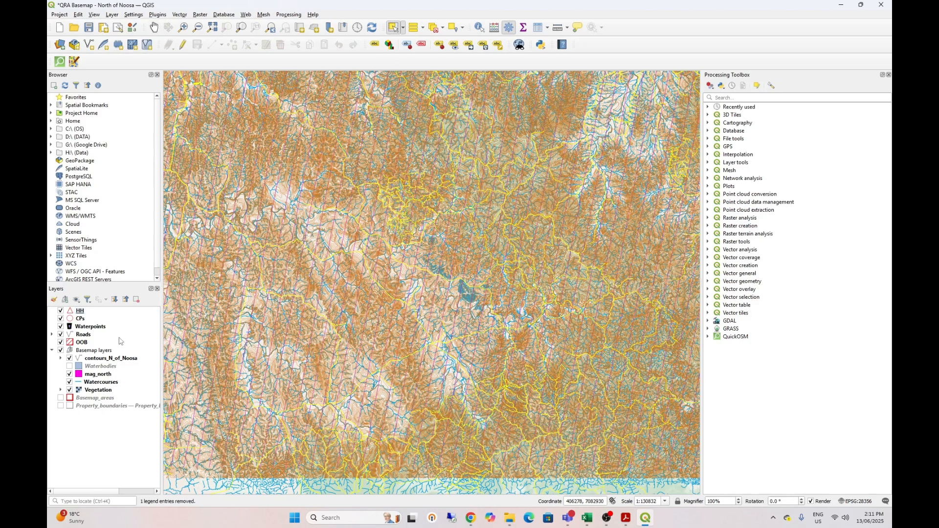
{"action": "left_click", "coordinate": [88, 336]}
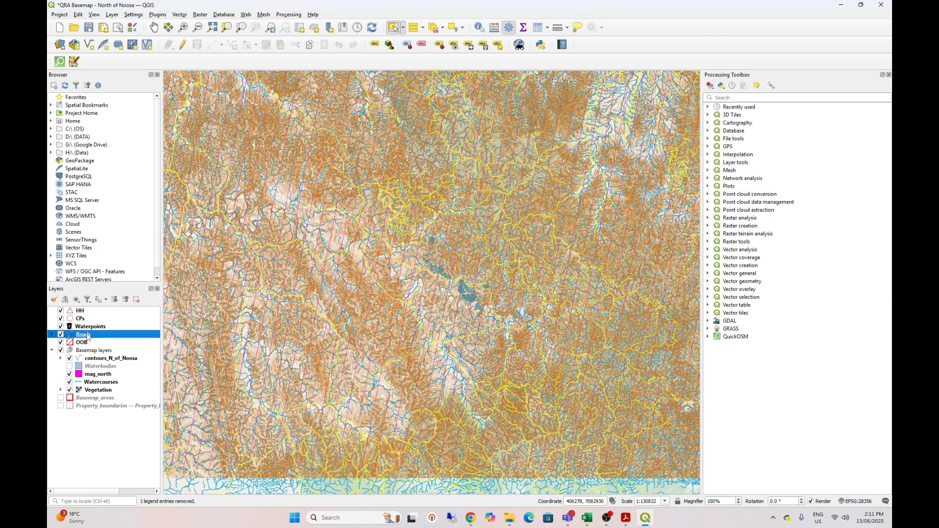
{"action": "left_click", "coordinate": [316, 223]}
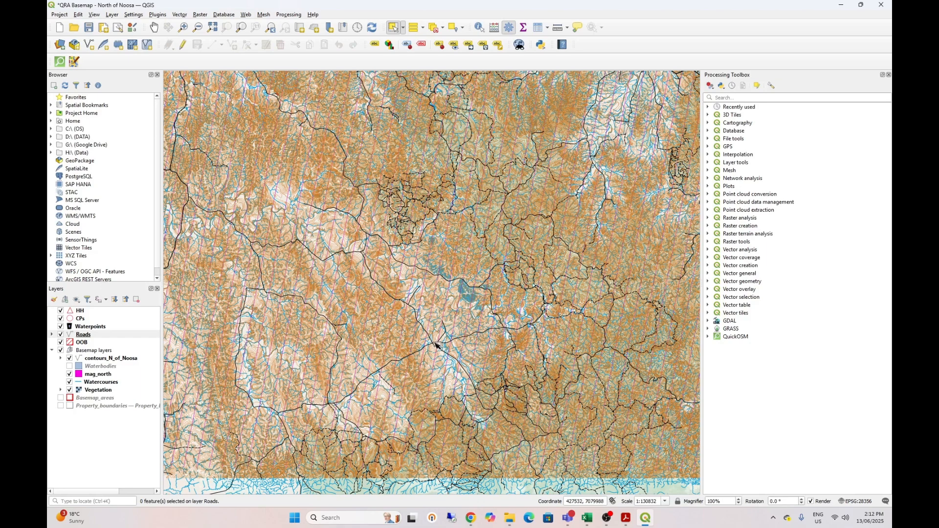
Put the HH layer into editing mode and add a point labelled HH at the central road junction
{"action": "left_click", "coordinate": [84, 314]}
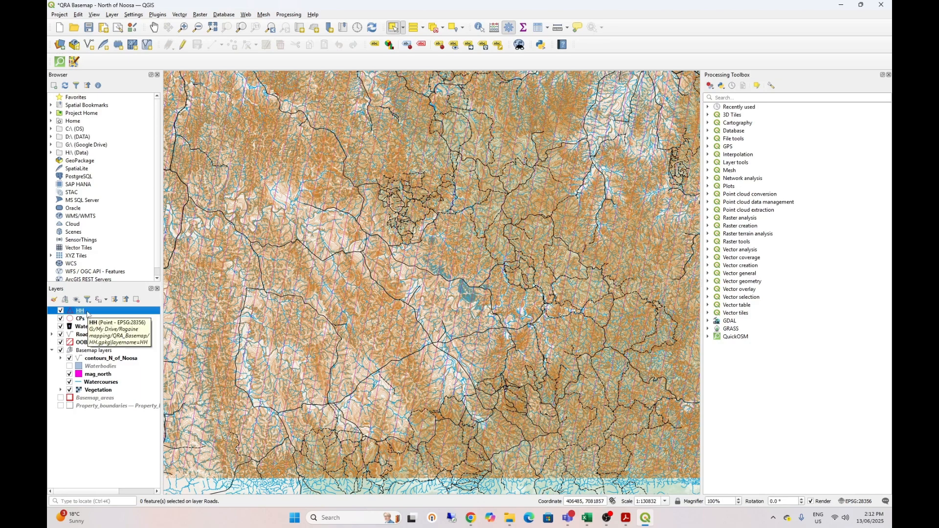
{"action": "right_click", "coordinate": [88, 314]}
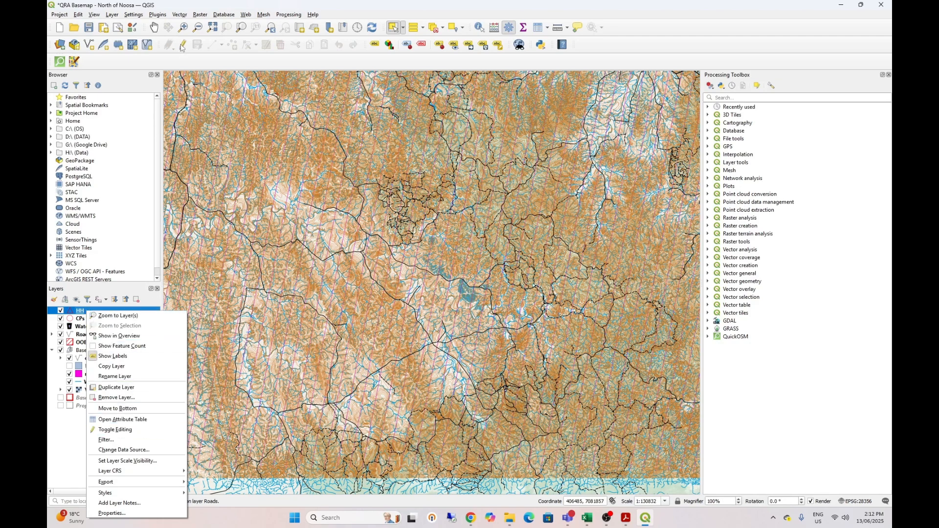
{"action": "left_click", "coordinate": [202, 3]}
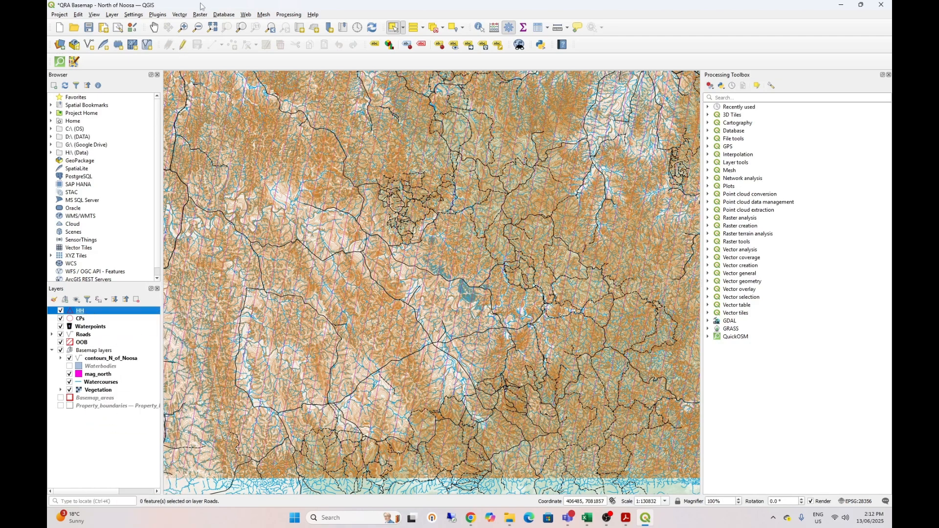
{"action": "left_click", "coordinate": [184, 45]}
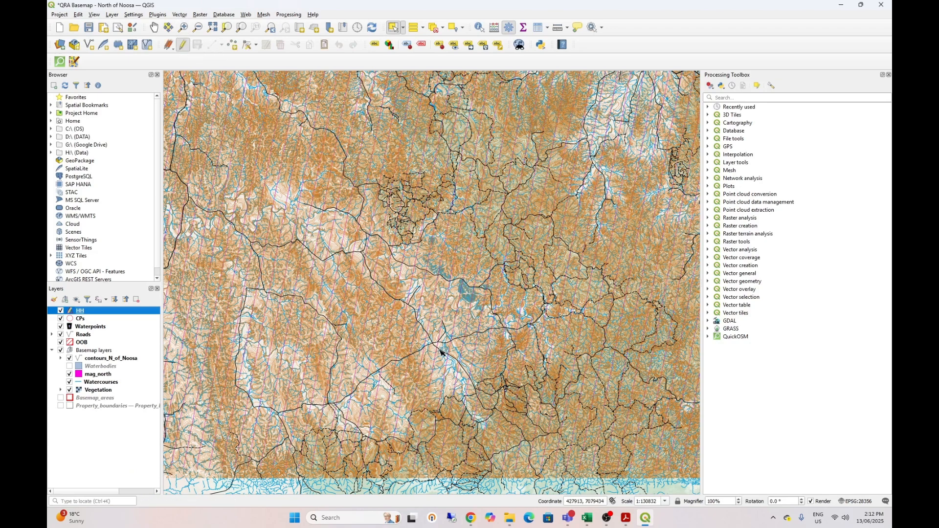
{"action": "scroll", "coordinate": [435, 351], "scroll_direction": "up", "scroll_amount": 1}
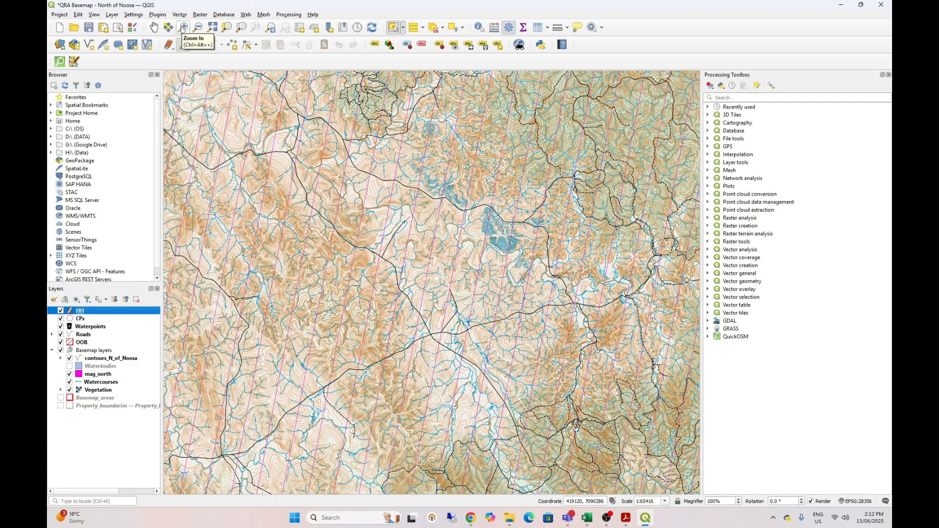
{"action": "left_click", "coordinate": [182, 28]}
{"action": "left_click_drag", "start_coordinate": [308, 228], "coordinate": [570, 424]}
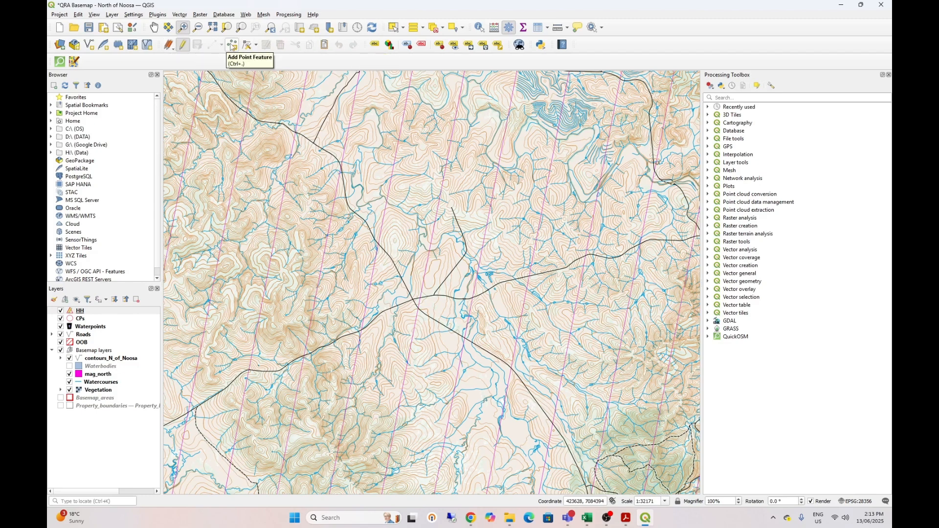
{"action": "left_click", "coordinate": [231, 45]}
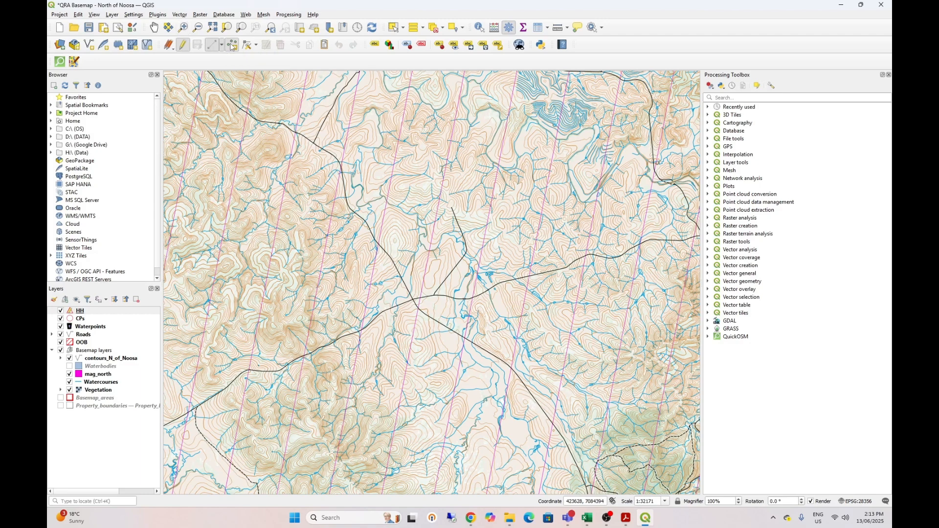
{"action": "left_click", "coordinate": [422, 303]}
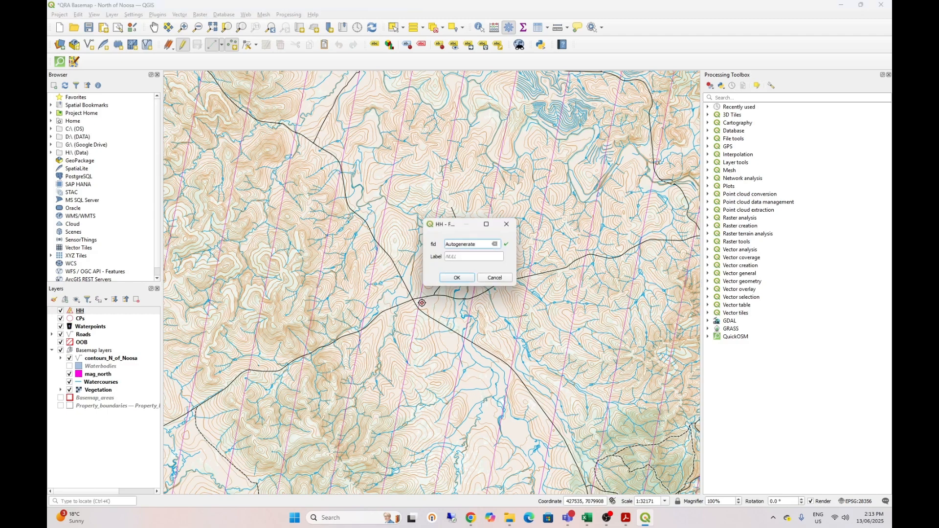
{"action": "left_click", "coordinate": [459, 256]}
{"action": "type", "text": "HH"}
{"action": "left_click", "coordinate": [456, 277]}
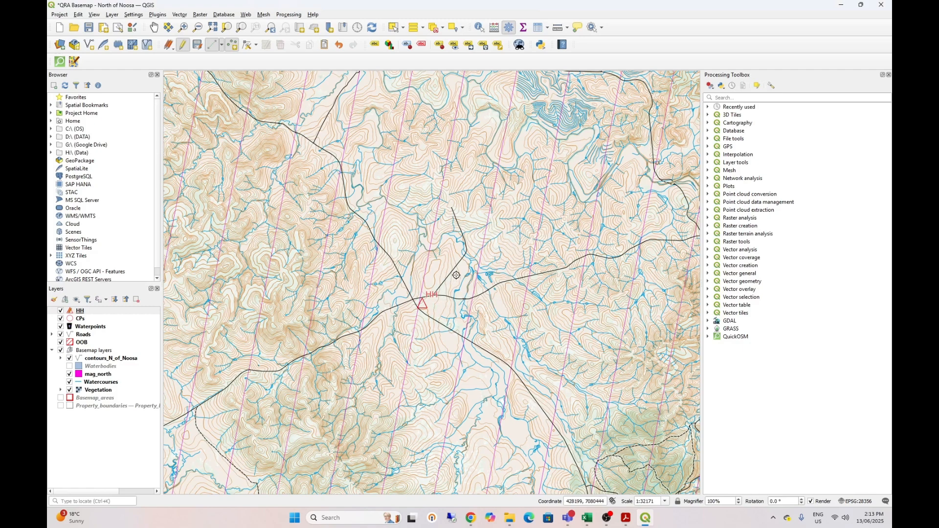
Stop editing the HH layer and save its changes
{"action": "scroll", "coordinate": [456, 275], "scroll_direction": "down", "scroll_amount": 1}
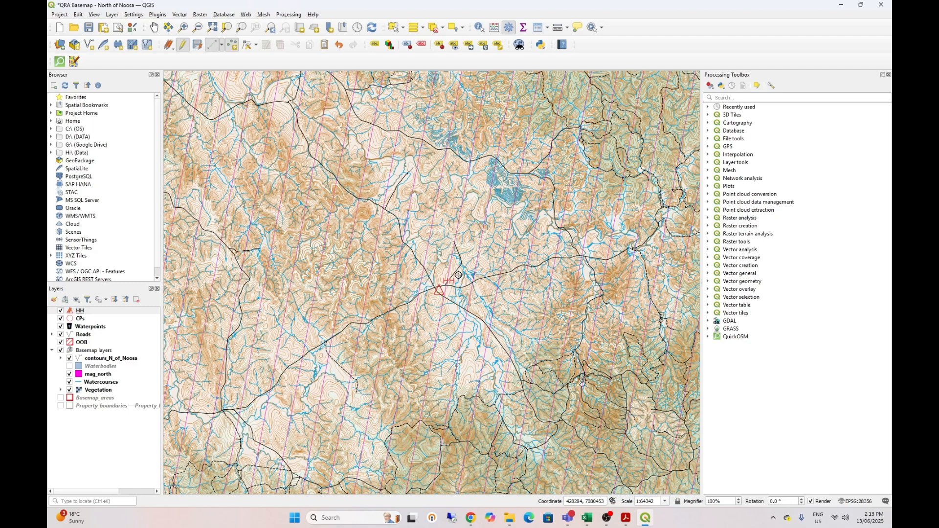
{"action": "left_click", "coordinate": [80, 311]}
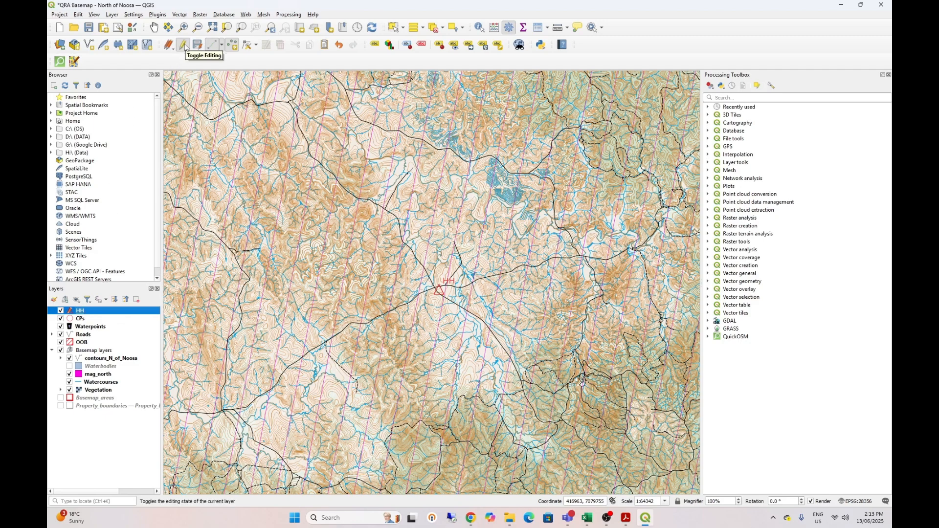
{"action": "left_click", "coordinate": [184, 45]}
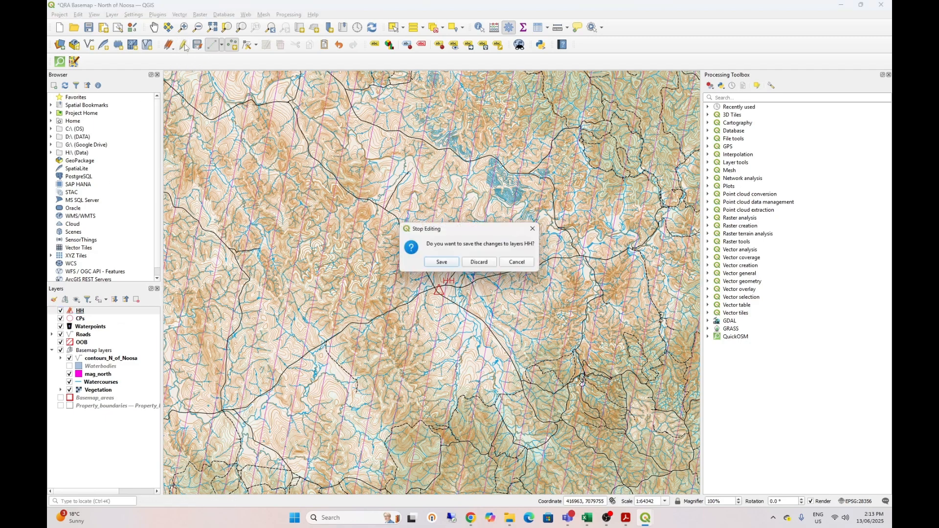
{"action": "left_click", "coordinate": [442, 263]}
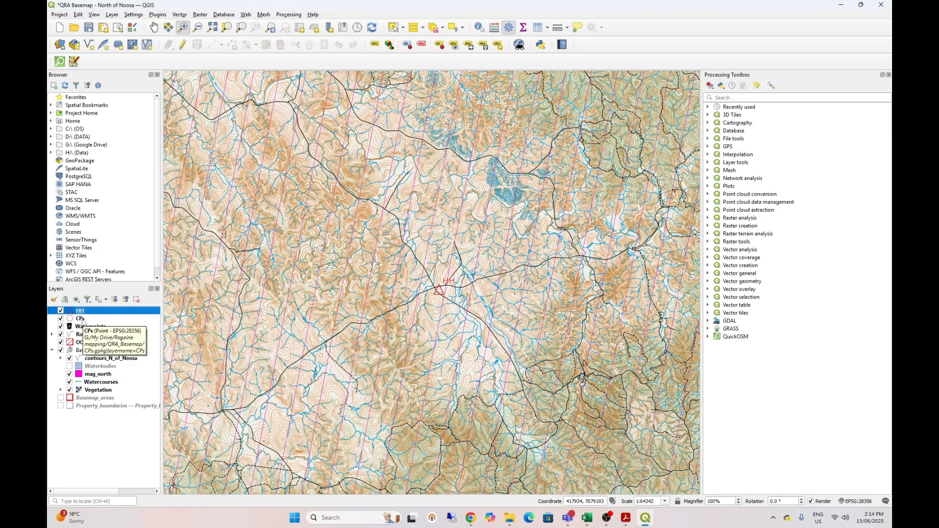
Put the CPs layer into editing mode and add a control point numbered 30 west of the hash house
{"action": "left_click", "coordinate": [81, 319]}
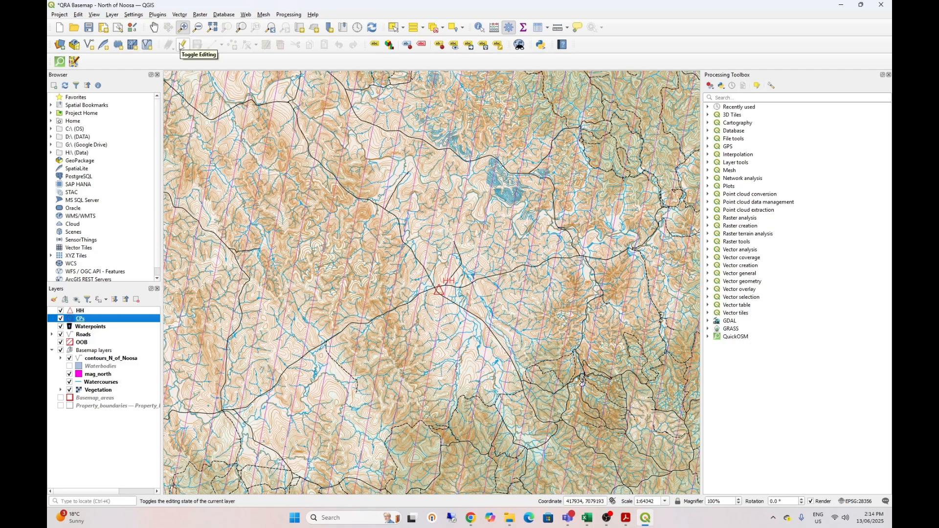
{"action": "left_click", "coordinate": [181, 46]}
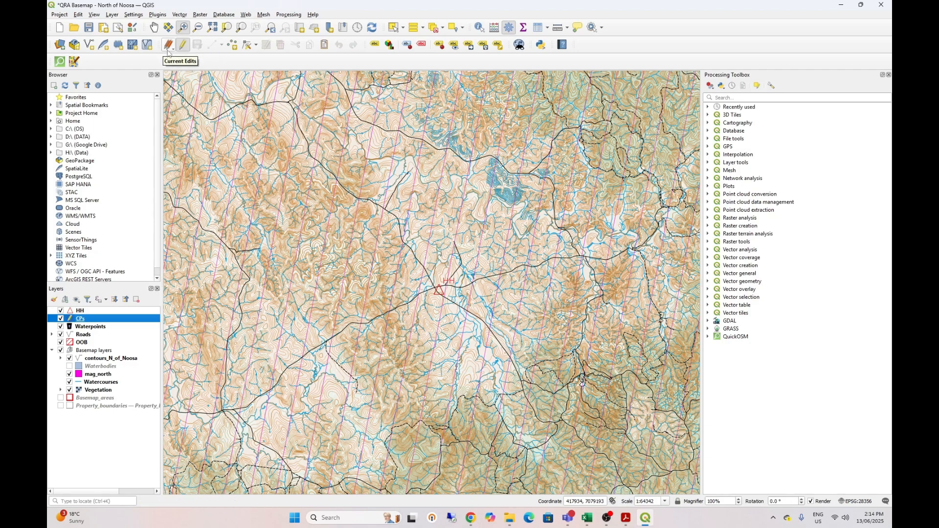
{"action": "left_click", "coordinate": [231, 47]}
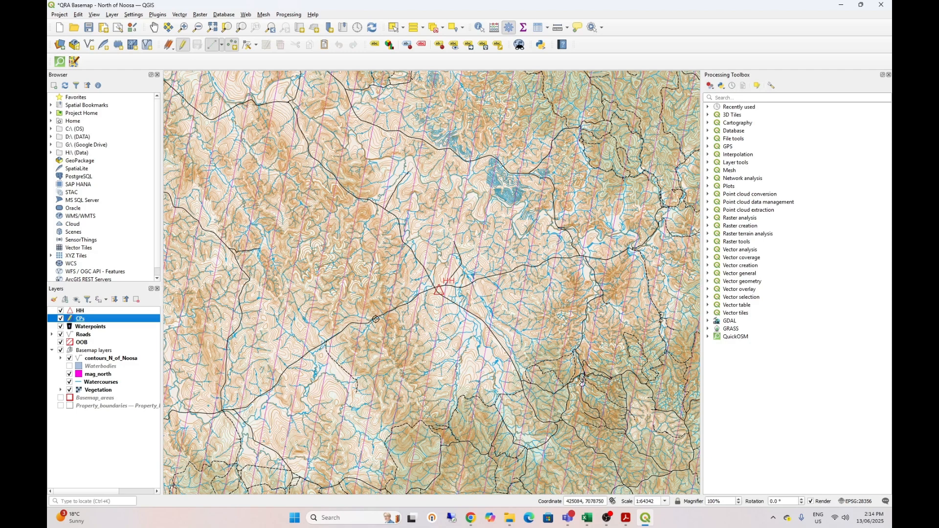
{"action": "scroll", "coordinate": [376, 318], "scroll_direction": "up", "scroll_amount": 1}
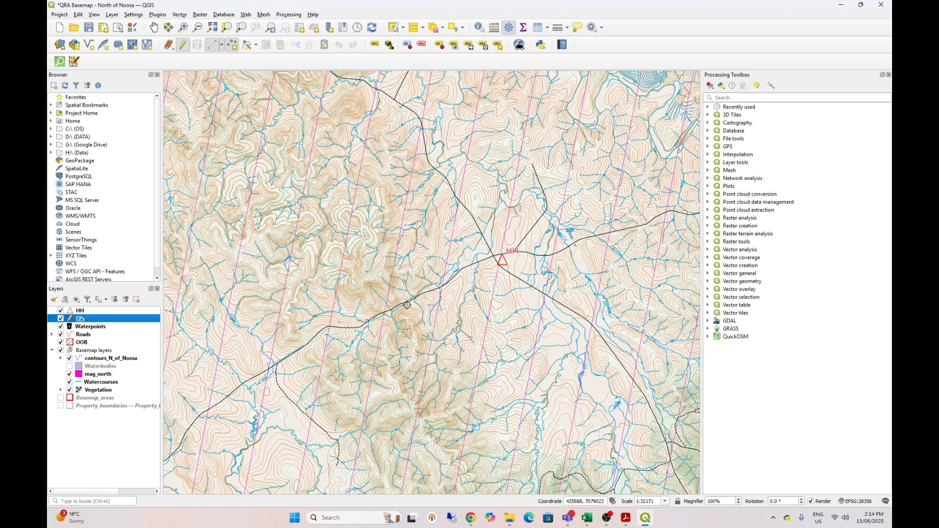
{"action": "left_click", "coordinate": [408, 270]}
{"action": "left_click", "coordinate": [466, 256]}
{"action": "type", "text": "30"}
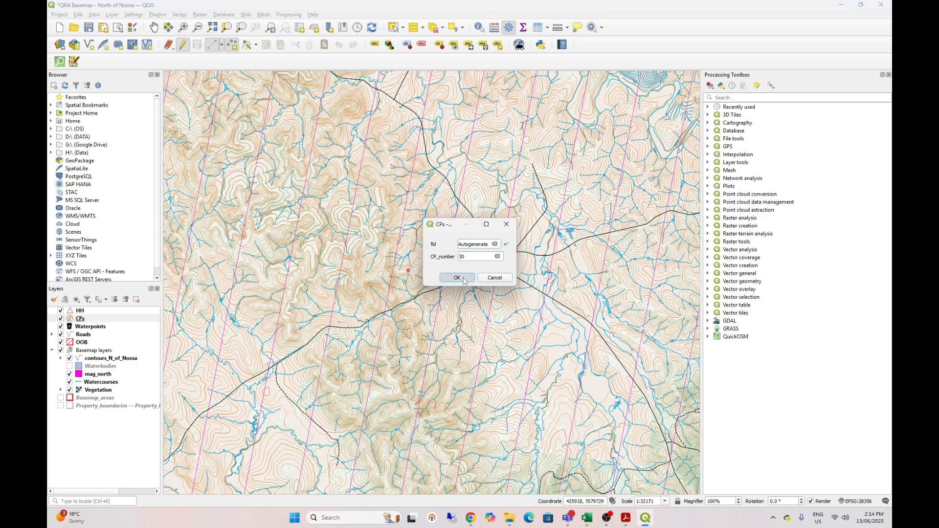
{"action": "left_click", "coordinate": [465, 277]}
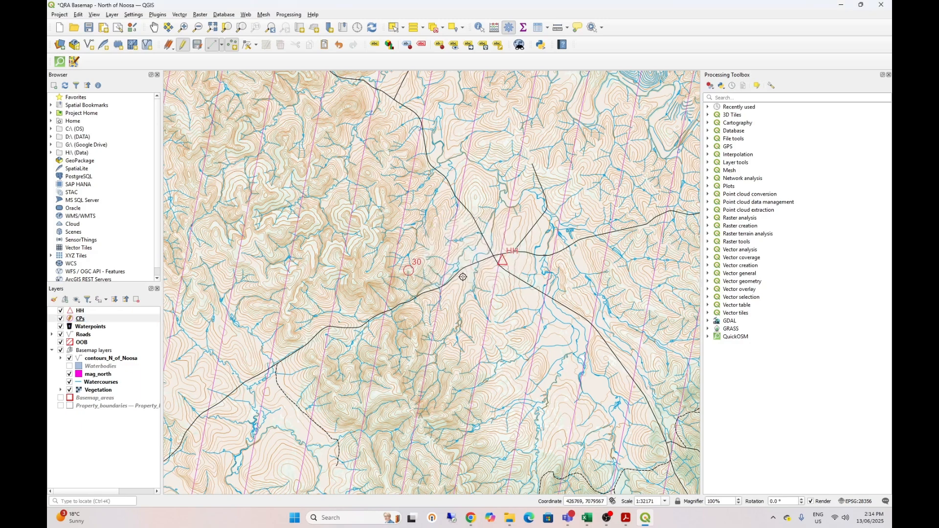
Add control point 20 south of the hash house and control point 40 north of it to the CPs layer
{"action": "left_click", "coordinate": [510, 325]}
{"action": "left_click", "coordinate": [465, 256]}
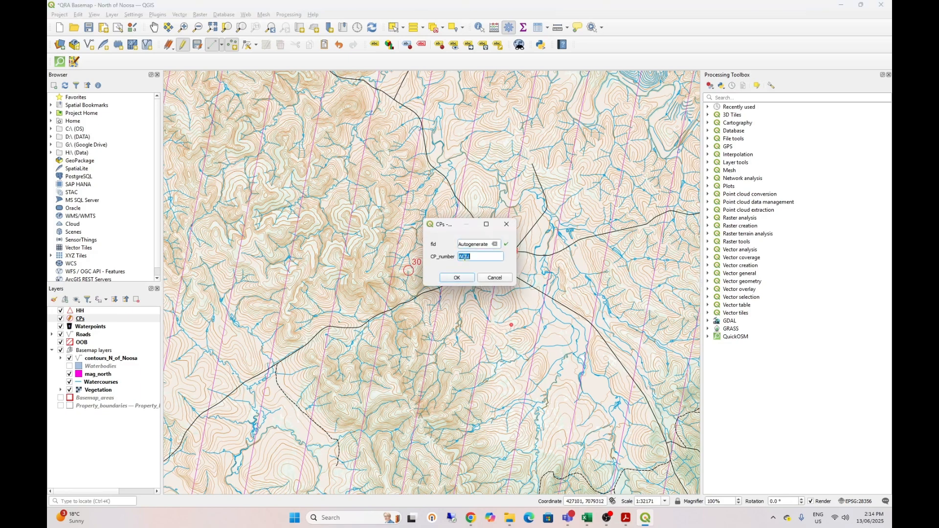
{"action": "type", "text": "20"}
{"action": "left_click", "coordinate": [457, 277]}
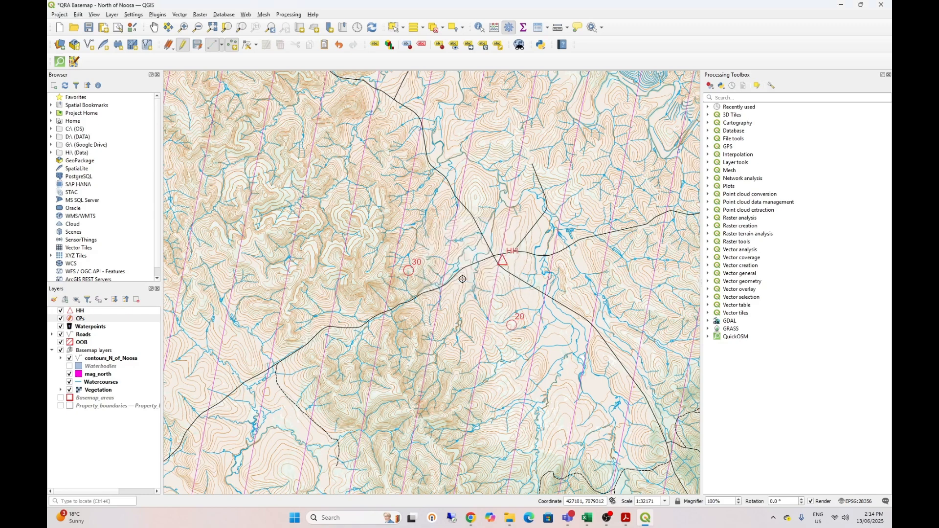
{"action": "left_click", "coordinate": [521, 182]}
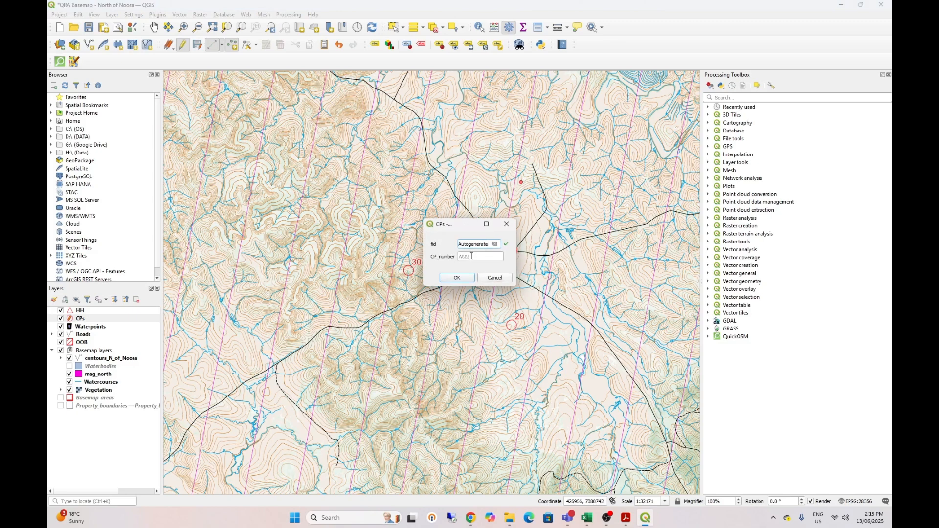
{"action": "type", "text": "40"}
{"action": "left_click", "coordinate": [462, 278]}
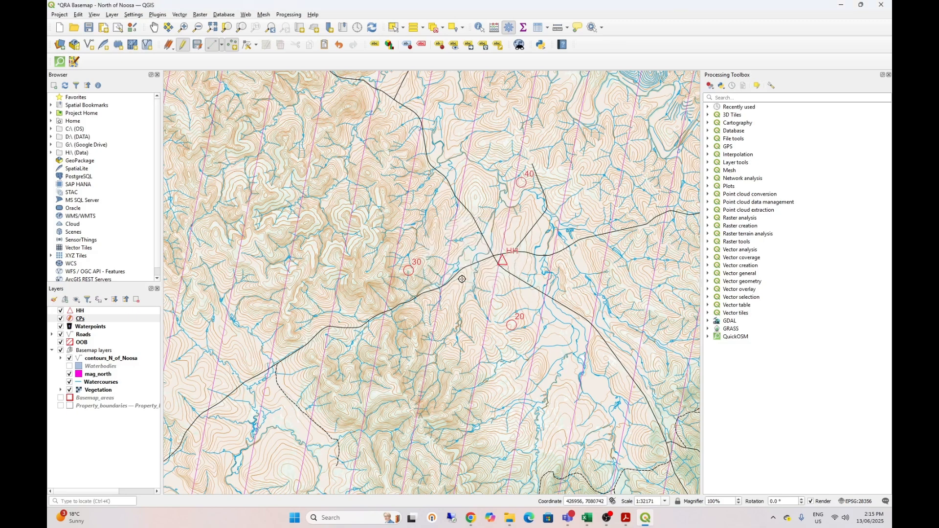
Stop editing the CPs layer and save its changes
{"action": "scroll", "coordinate": [486, 276], "scroll_direction": "down", "scroll_amount": 1}
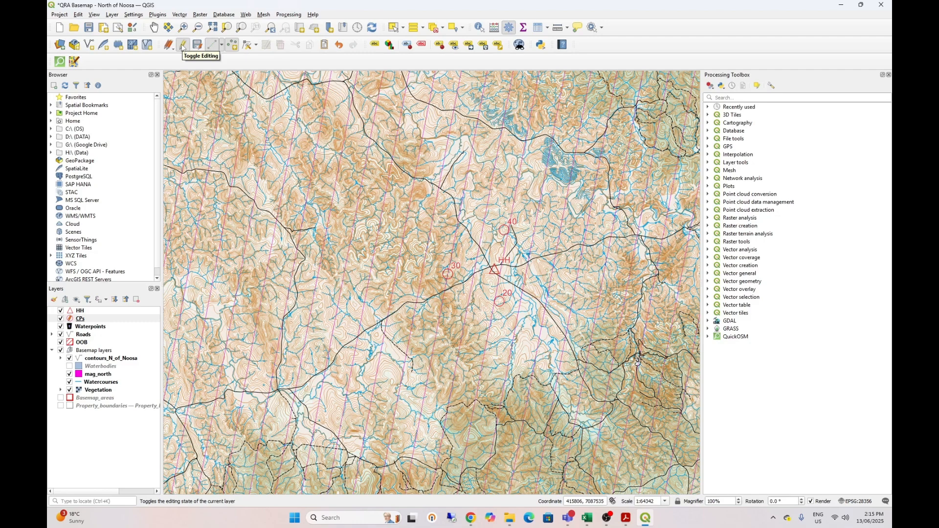
{"action": "left_click", "coordinate": [182, 46]}
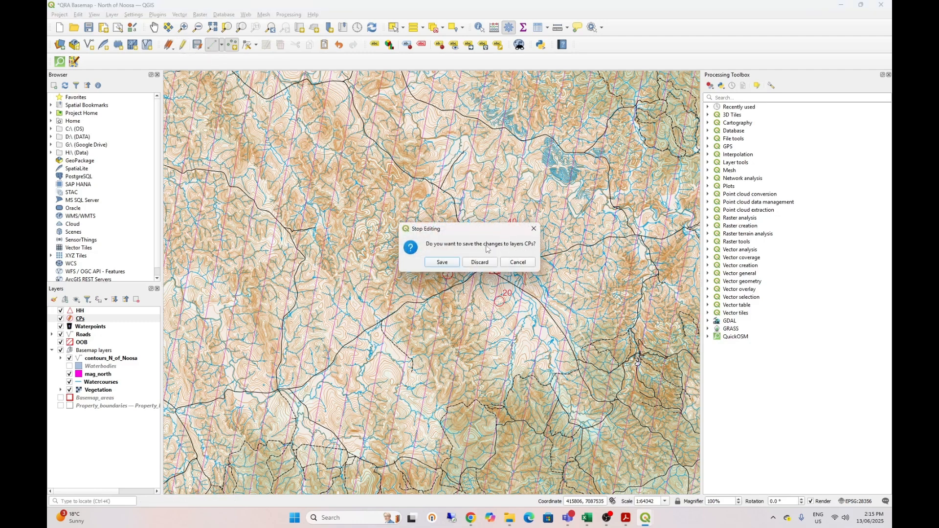
{"action": "left_click", "coordinate": [441, 263]}
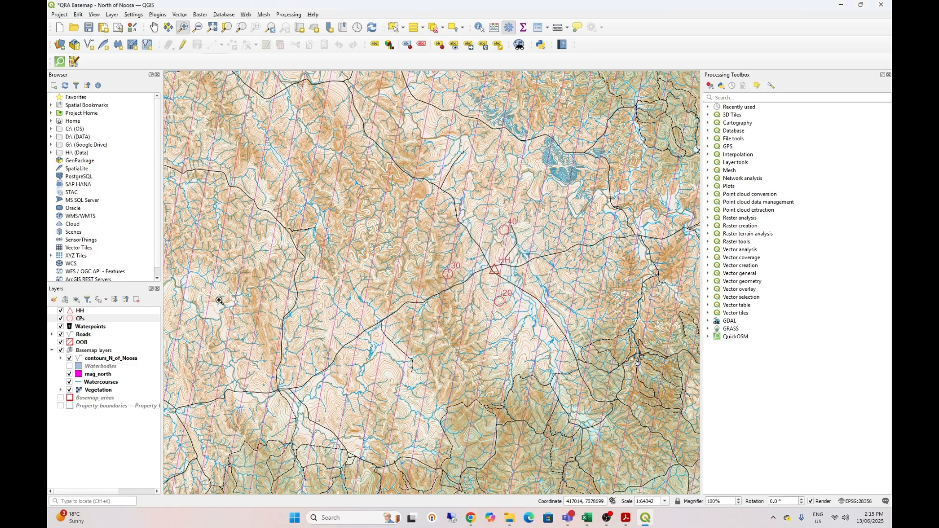
Add a waterpoint labelled W1 on the road northwest of the hash house in the Waterpoints layer and save the layer's changes
{"action": "left_click", "coordinate": [89, 328]}
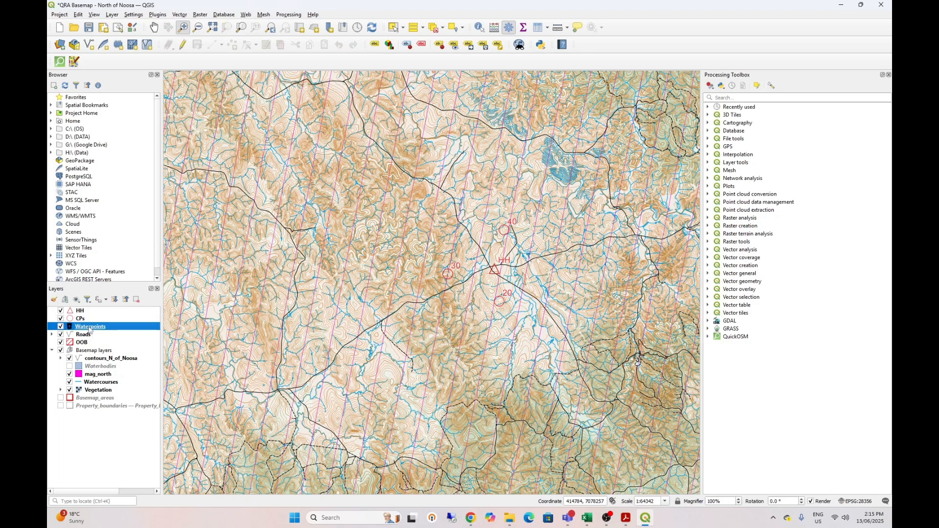
{"action": "left_click", "coordinate": [182, 45]}
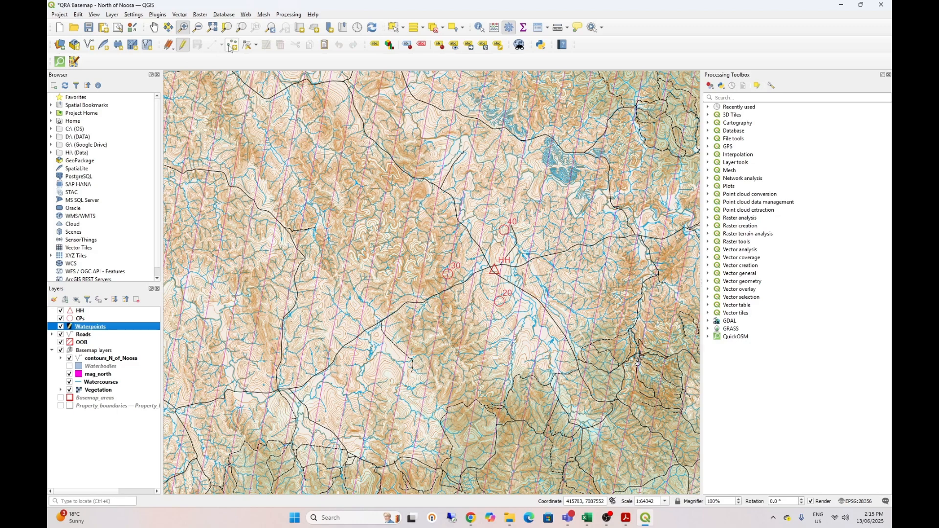
{"action": "left_click", "coordinate": [229, 47]}
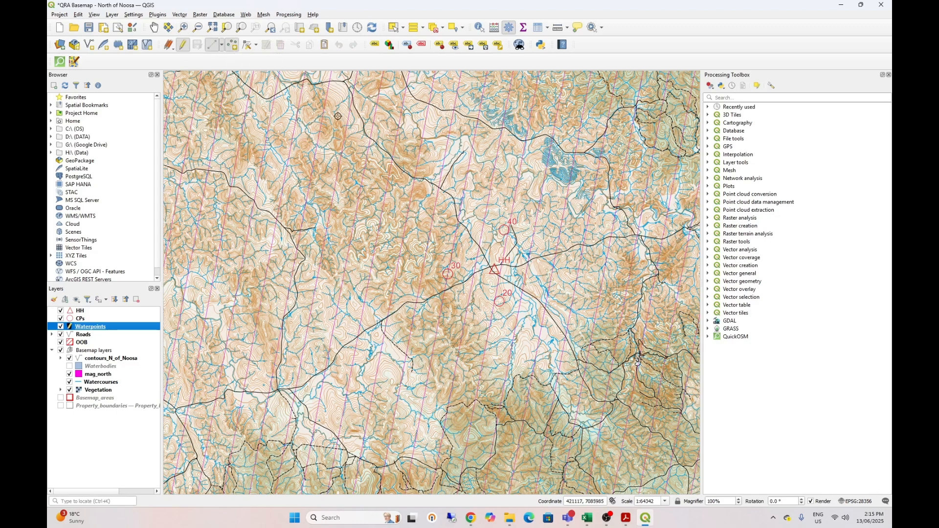
{"action": "left_click", "coordinate": [457, 221]}
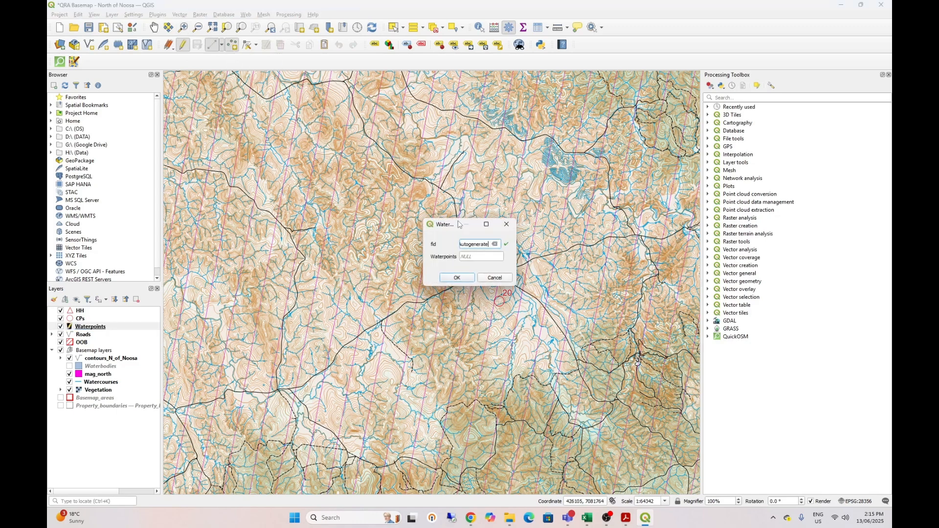
{"action": "left_click", "coordinate": [476, 258]}
{"action": "type", "text": "W1"}
{"action": "left_click", "coordinate": [471, 282]}
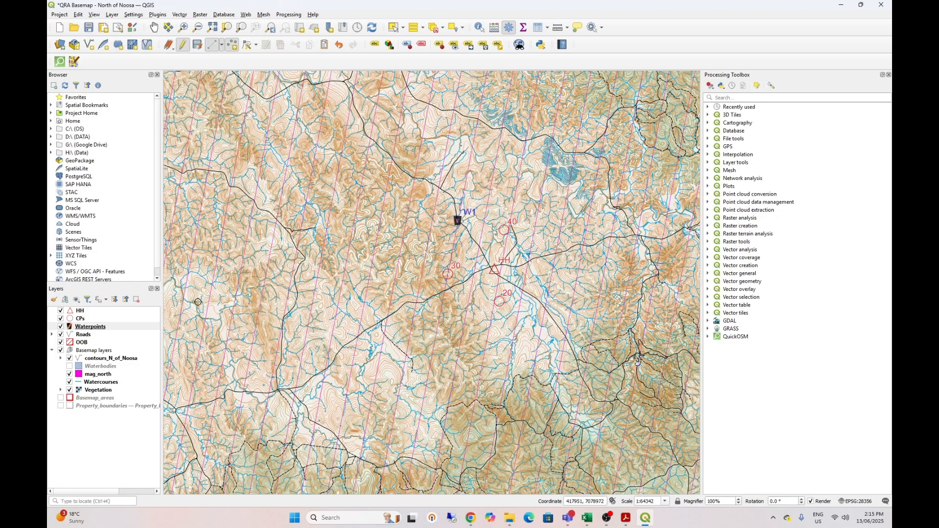
{"action": "left_click", "coordinate": [182, 44]}
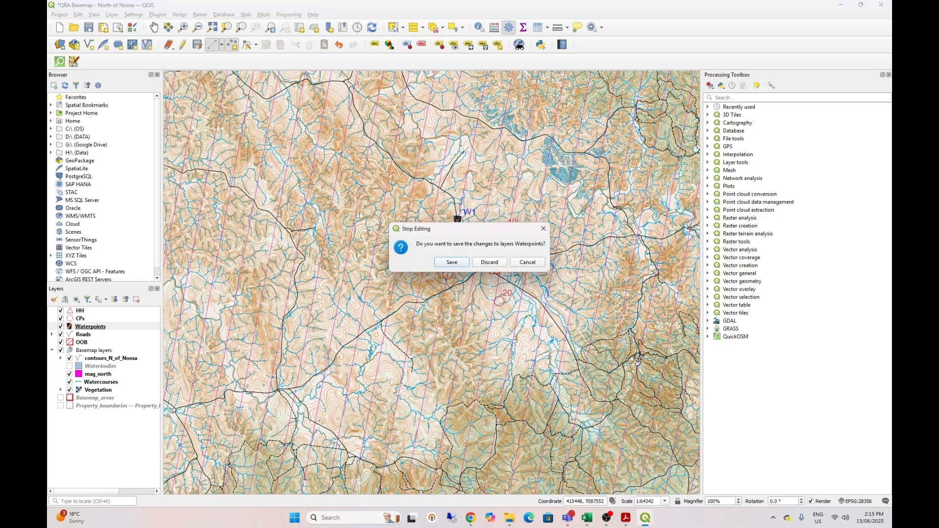
{"action": "left_click", "coordinate": [449, 262]}
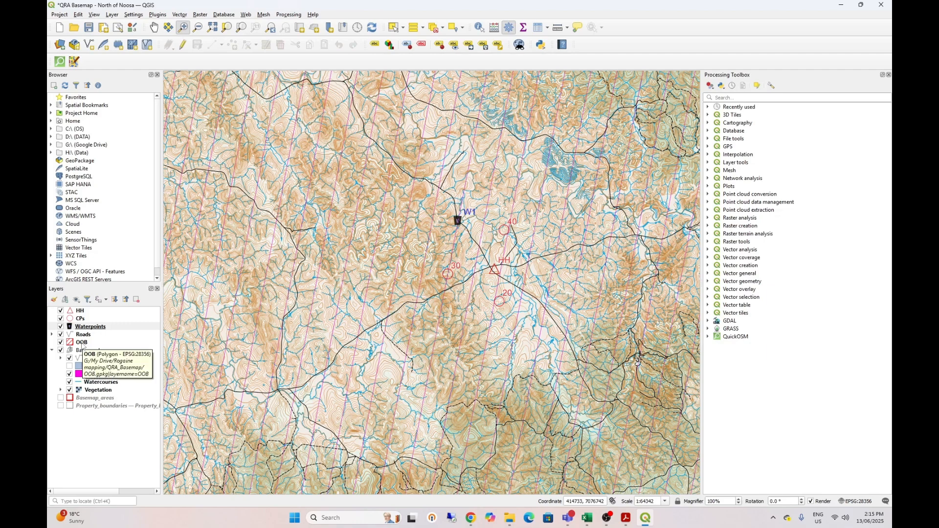
Select the OOB layer and make the Property_boundaries layer visible on the map
{"action": "left_click", "coordinate": [82, 344]}
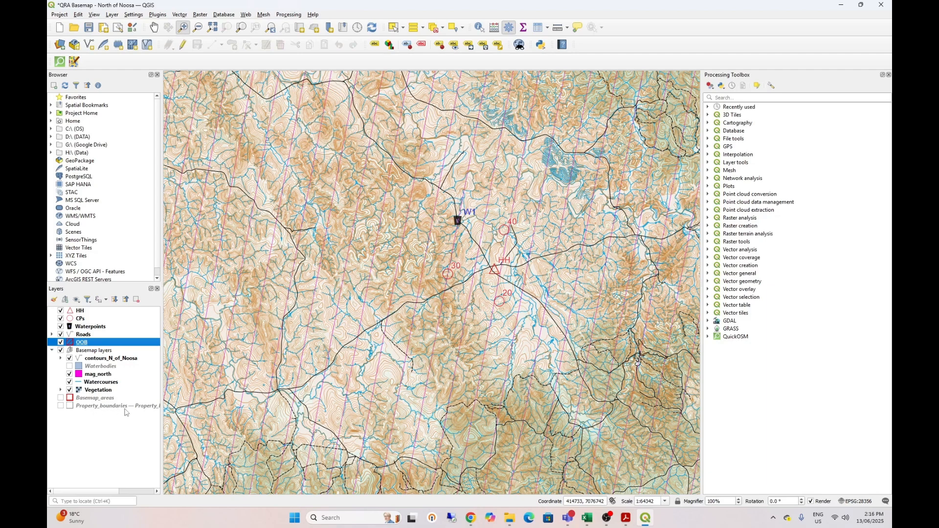
{"action": "left_click", "coordinate": [60, 407]}
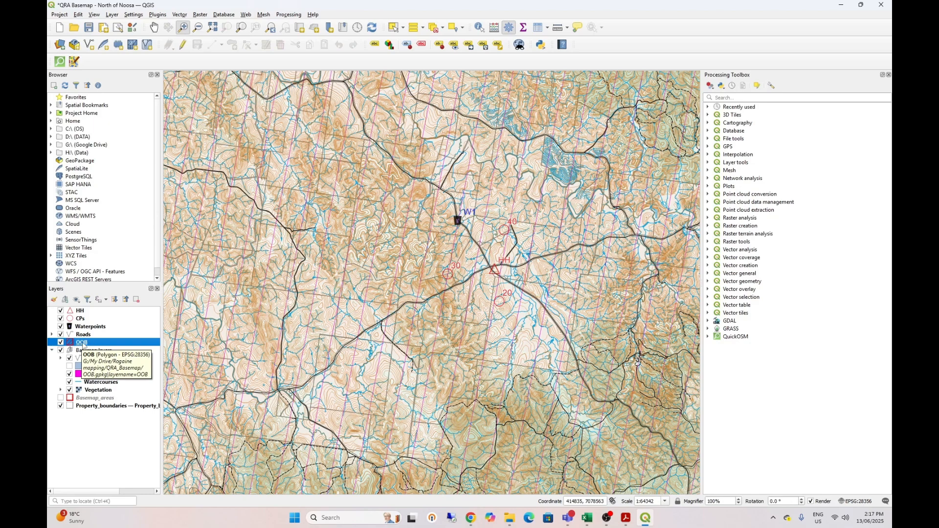
Start a polygon in the OOB layer, tracing the course boundary around the hash house, control points and waterpoint along the property boundaries
{"action": "left_click", "coordinate": [186, 47]}
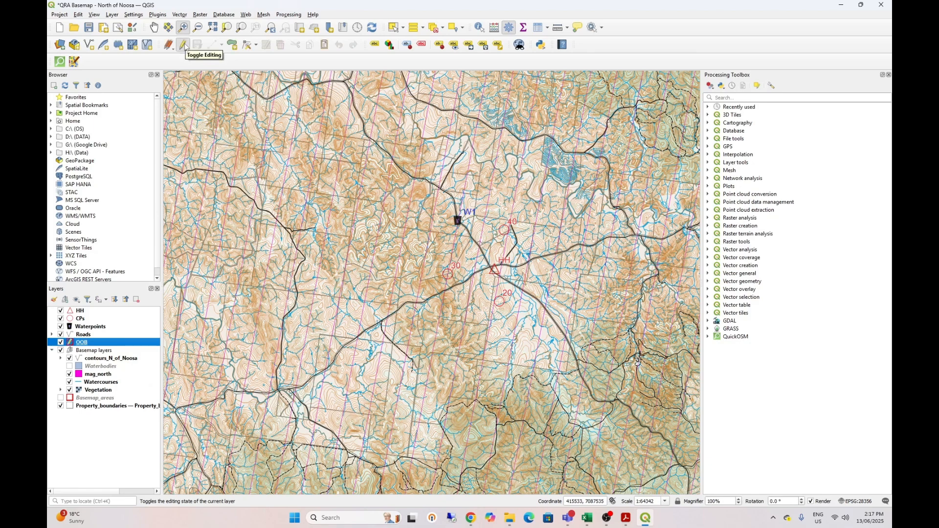
{"action": "left_click", "coordinate": [231, 46]}
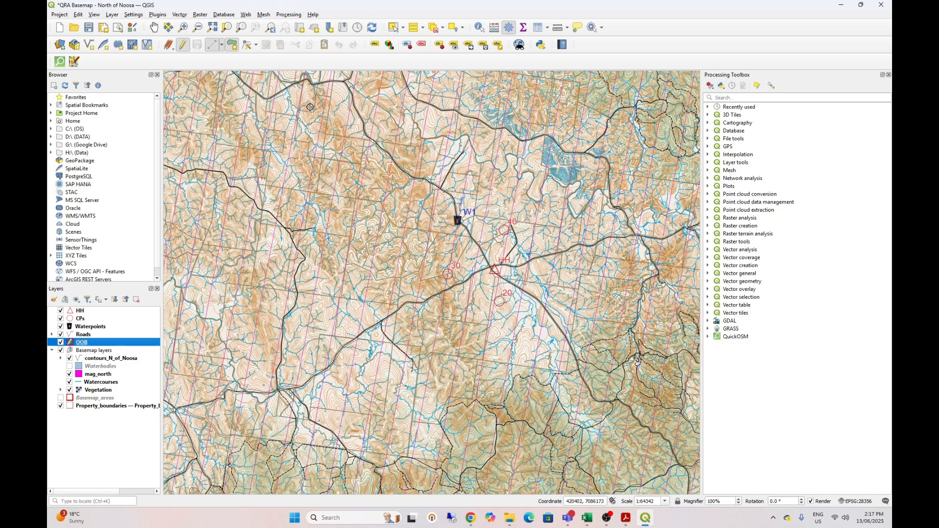
{"action": "left_click", "coordinate": [364, 139]}
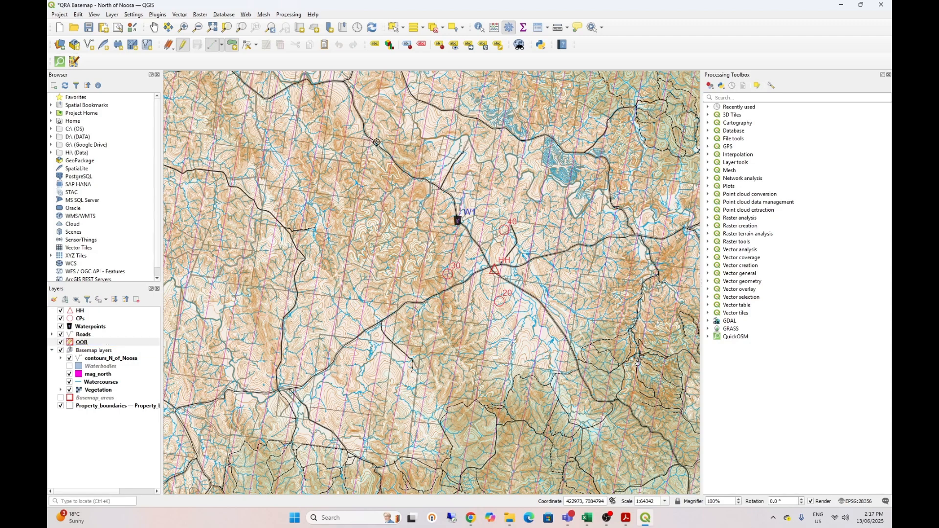
{"action": "left_click", "coordinate": [410, 145]}
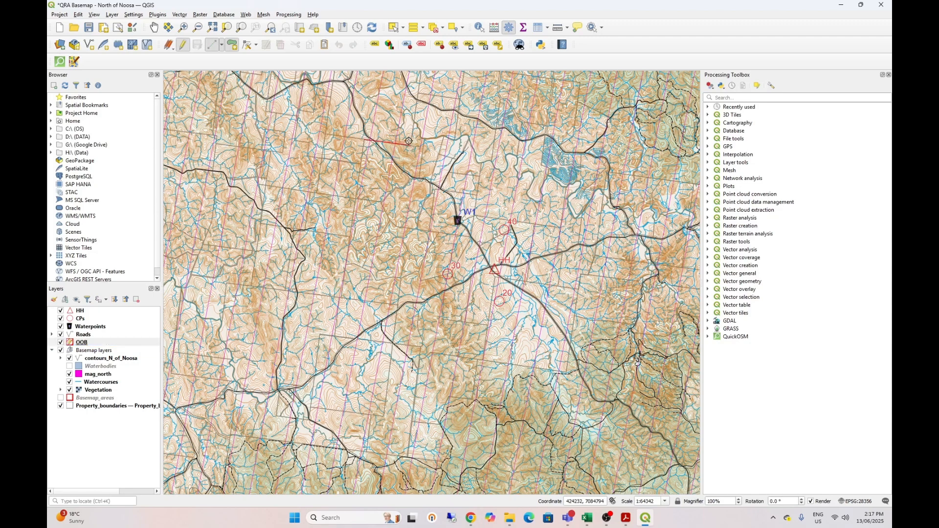
{"action": "left_click", "coordinate": [418, 94]}
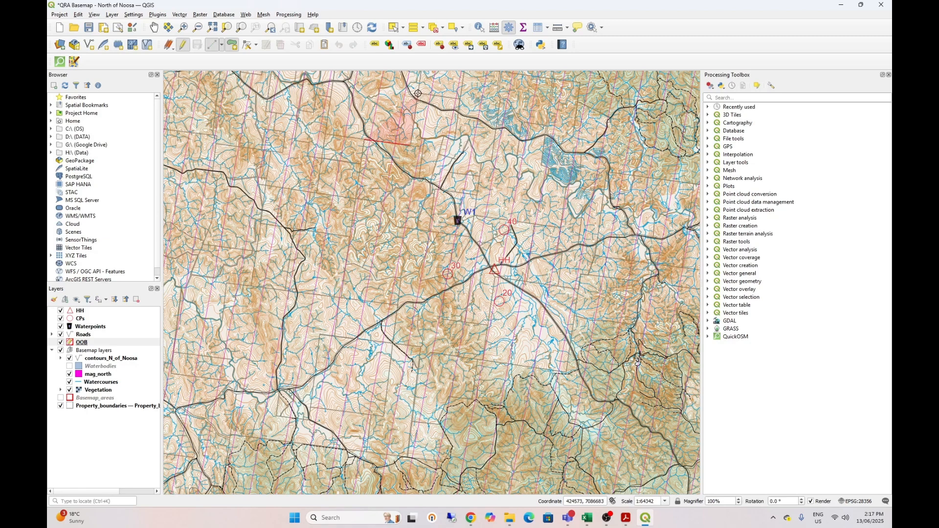
{"action": "left_click", "coordinate": [574, 114]}
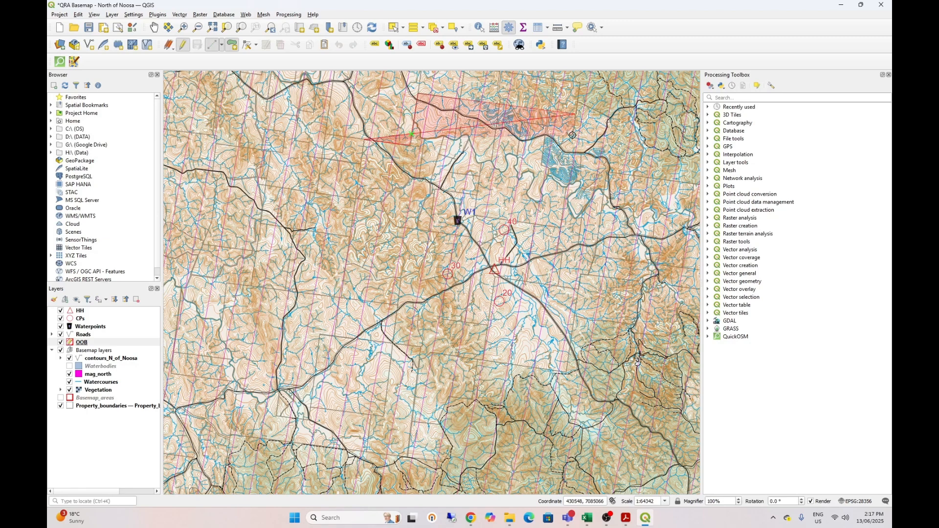
{"action": "left_click", "coordinate": [572, 136]}
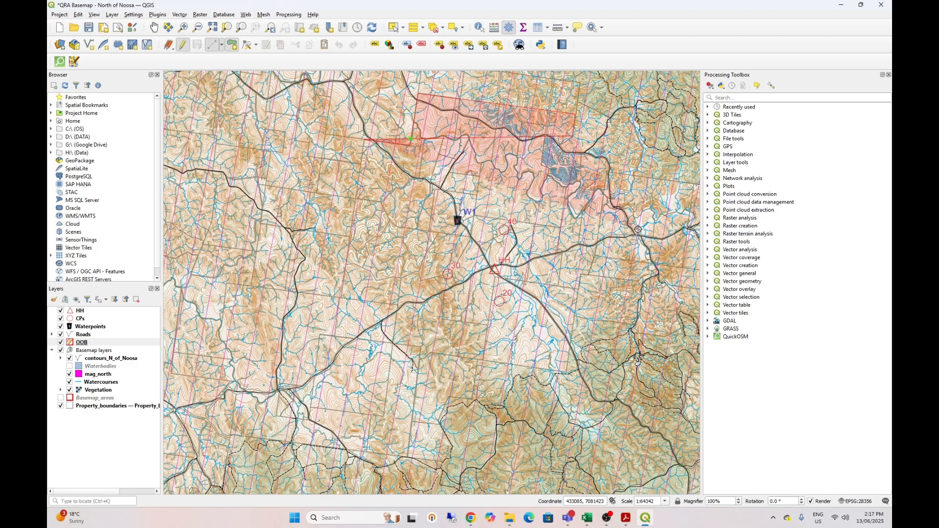
{"action": "left_click", "coordinate": [637, 235]}
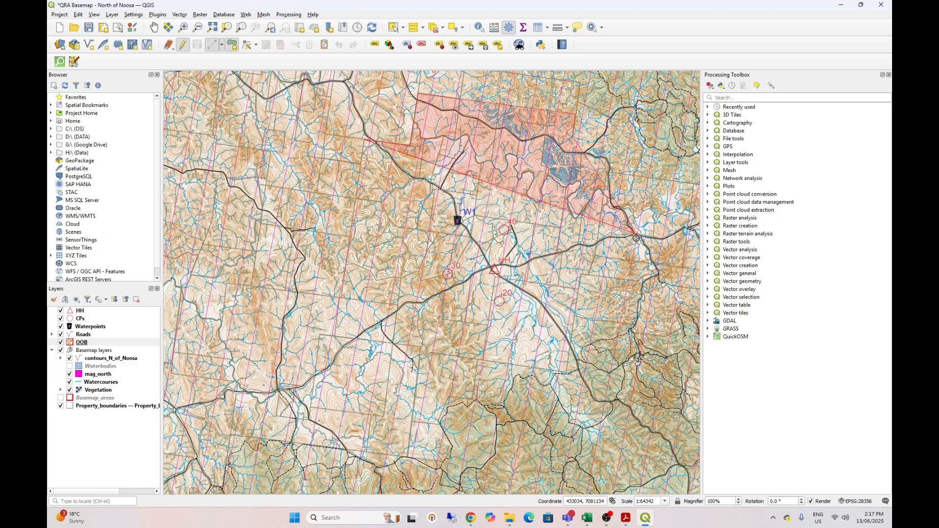
{"action": "left_click", "coordinate": [621, 323]}
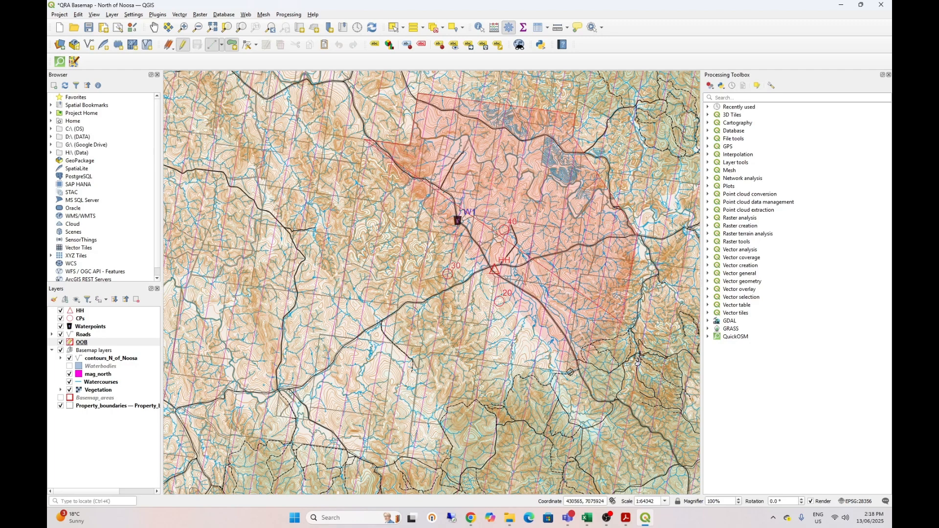
{"action": "left_click", "coordinate": [564, 372]}
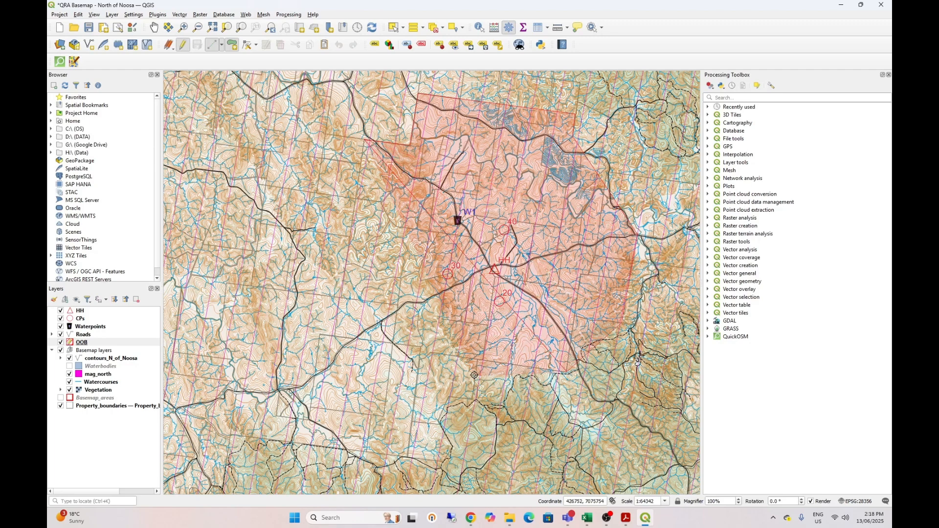
{"action": "left_click", "coordinate": [477, 360]}
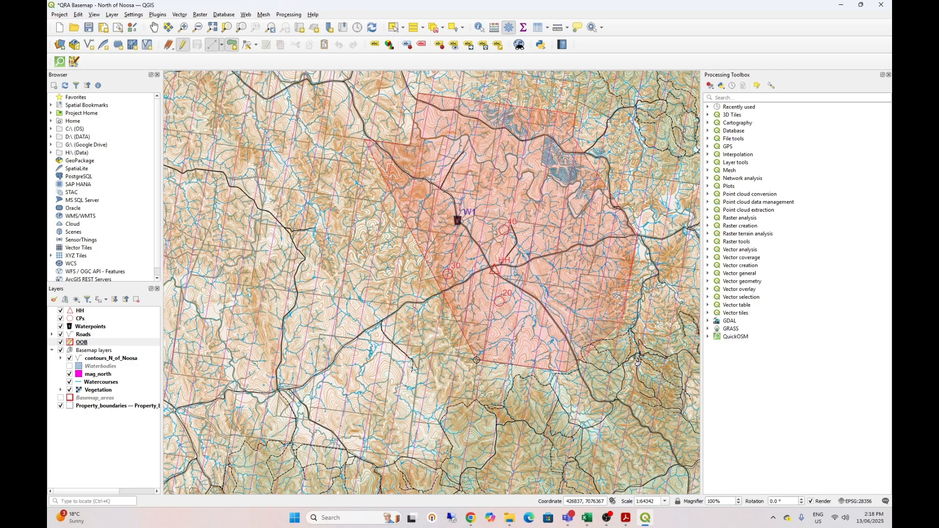
{"action": "left_click", "coordinate": [472, 399]}
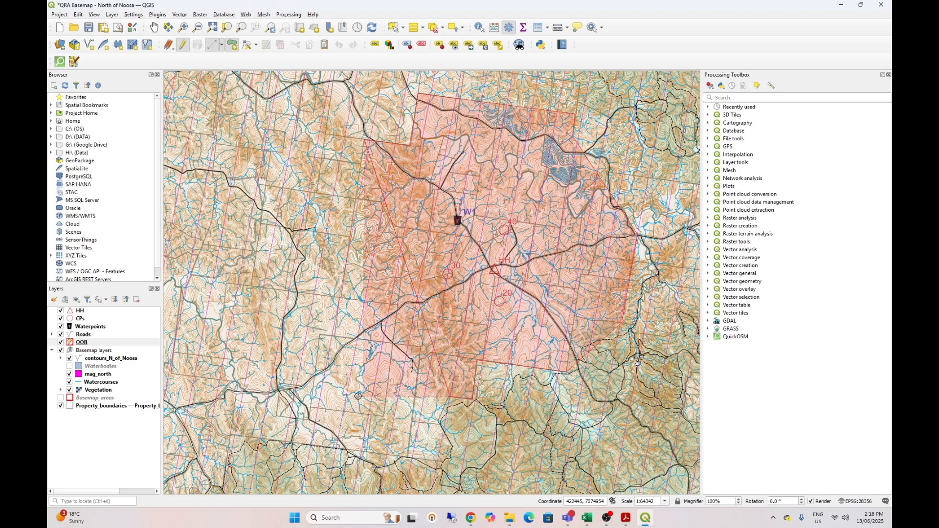
{"action": "left_click", "coordinate": [328, 380]}
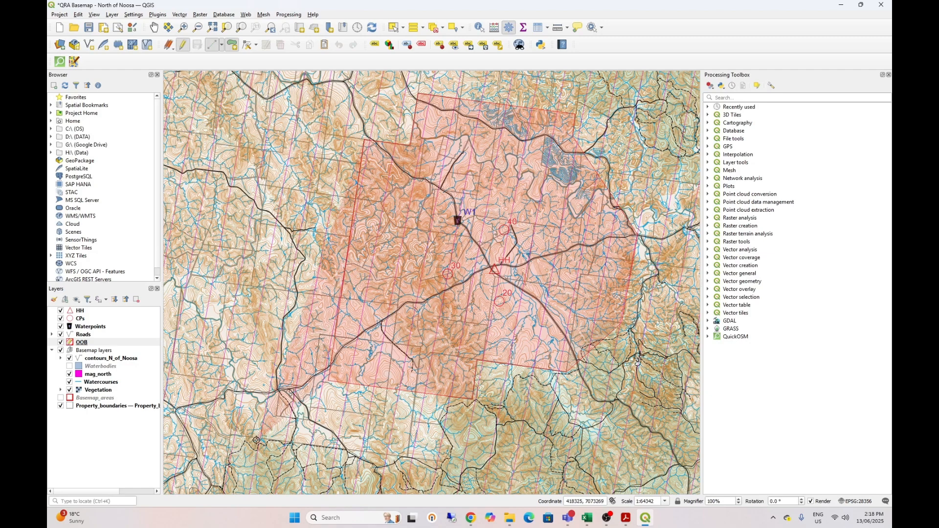
Extend the OOB polygon around an outer rectangle enclosing the course, close it back at the inner southwest corner and keep the fid autogenerated
{"action": "left_click", "coordinate": [256, 440]}
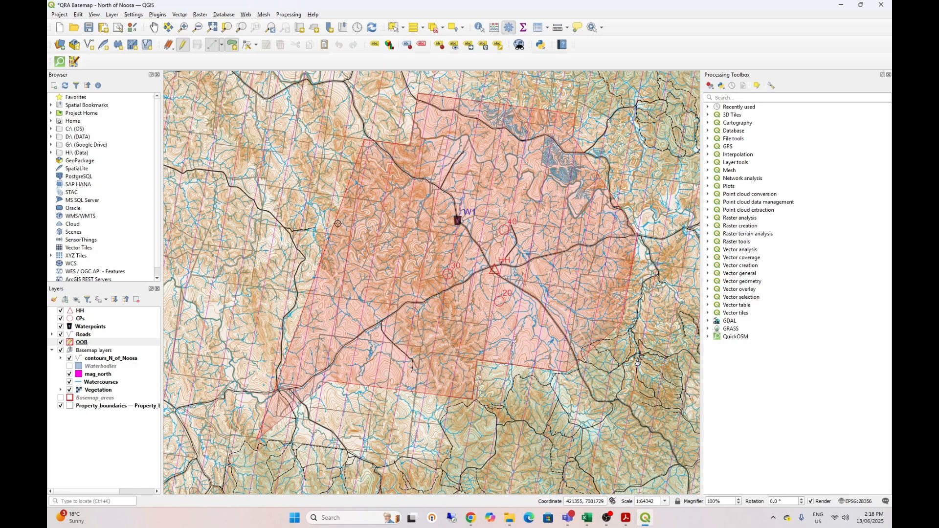
{"action": "scroll", "coordinate": [446, 275], "scroll_direction": "down", "scroll_amount": 1}
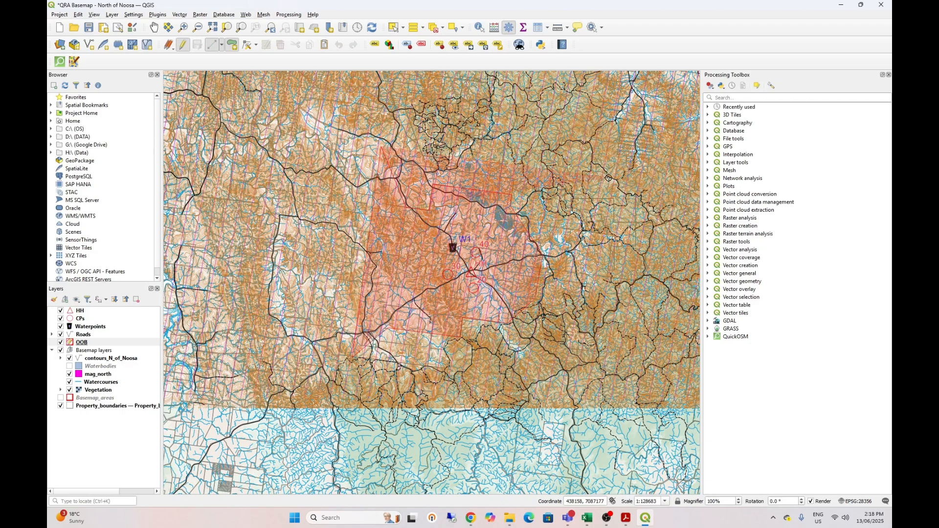
{"action": "left_click", "coordinate": [605, 178]}
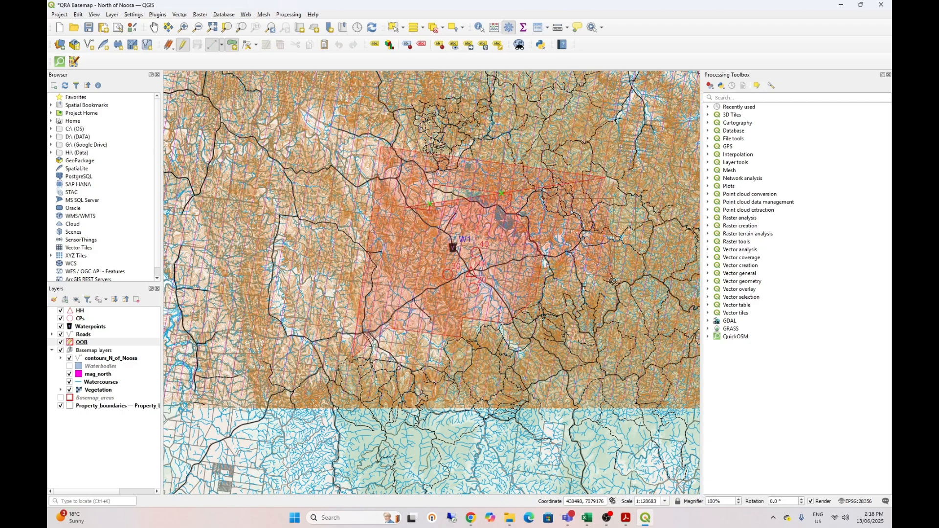
{"action": "left_click", "coordinate": [577, 385]}
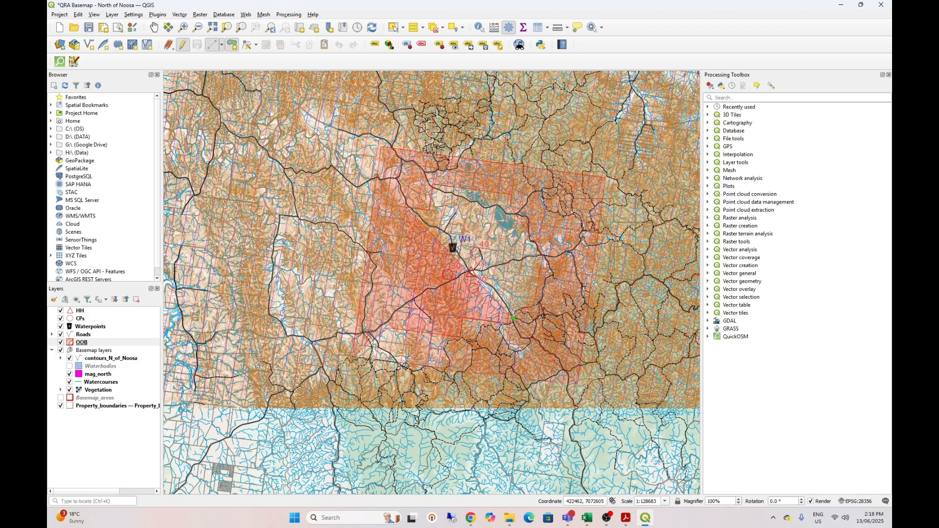
{"action": "scroll", "coordinate": [362, 363], "scroll_direction": "up", "scroll_amount": 1}
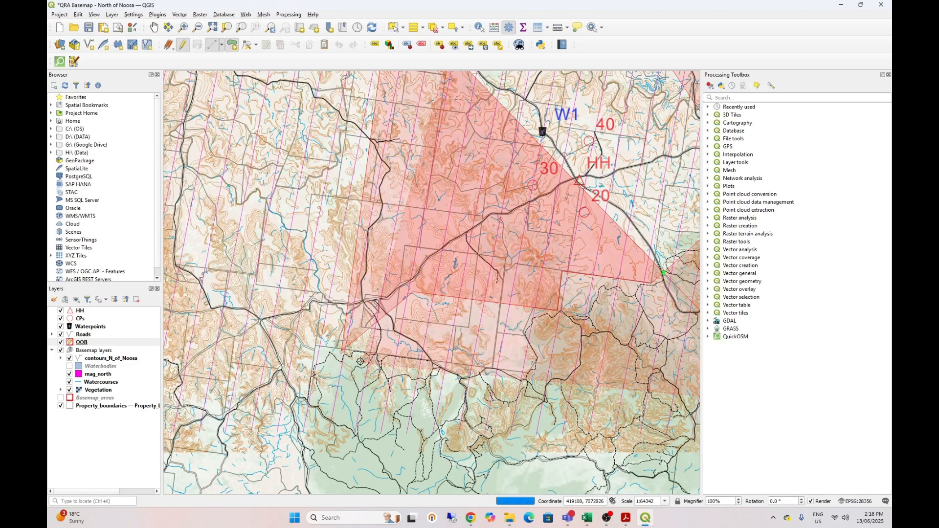
{"action": "scroll", "coordinate": [343, 352], "scroll_direction": "up", "scroll_amount": 1}
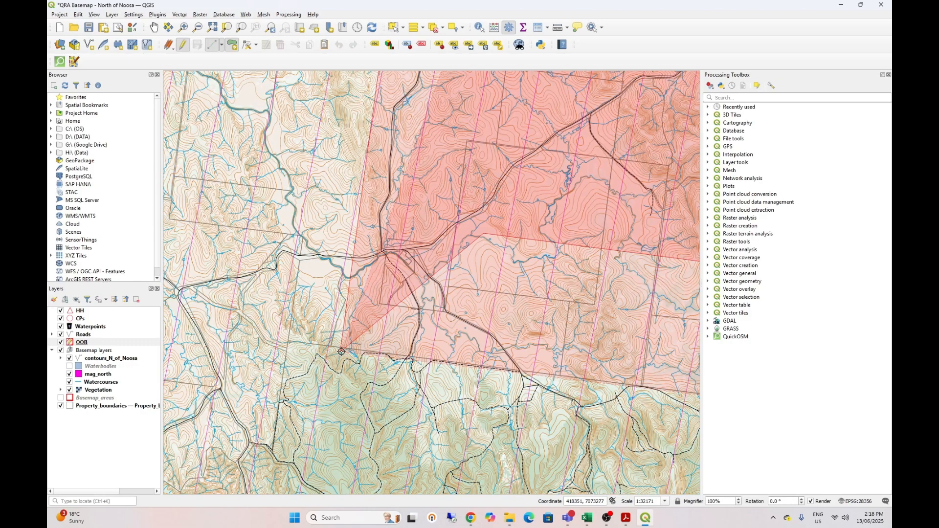
{"action": "left_click", "coordinate": [341, 352]}
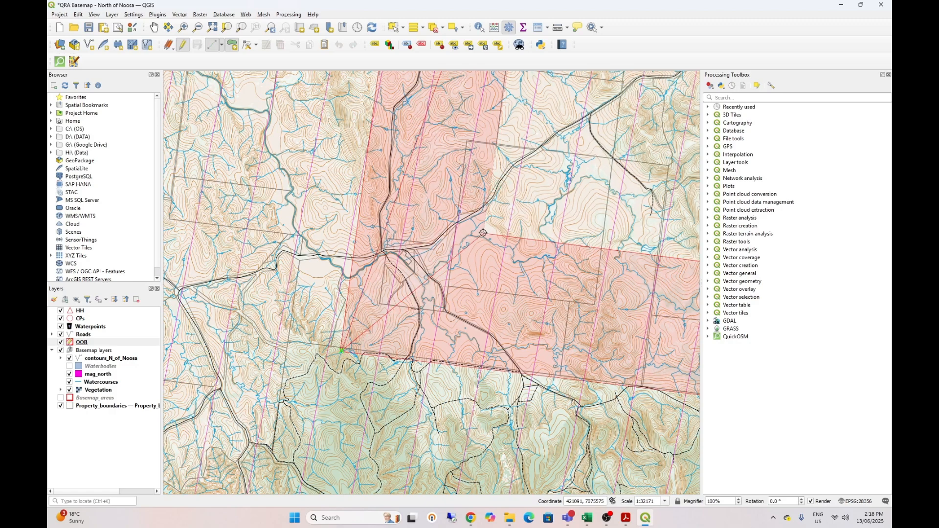
{"action": "left_click", "coordinate": [483, 233]}
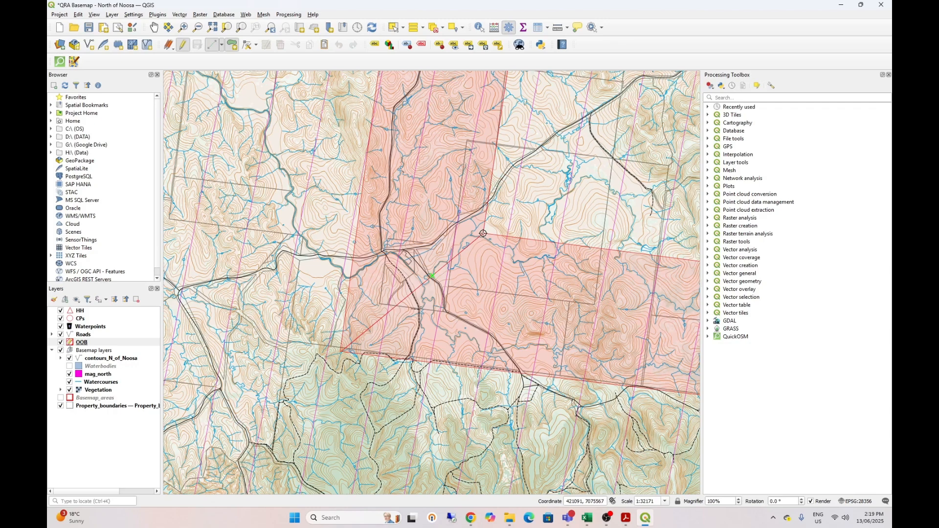
{"action": "right_click", "coordinate": [483, 234]}
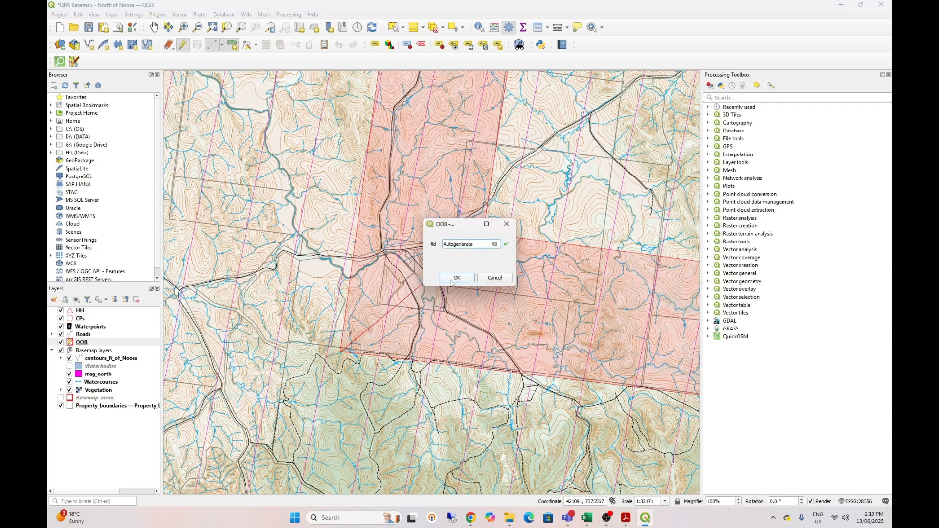
{"action": "left_click", "coordinate": [451, 279]}
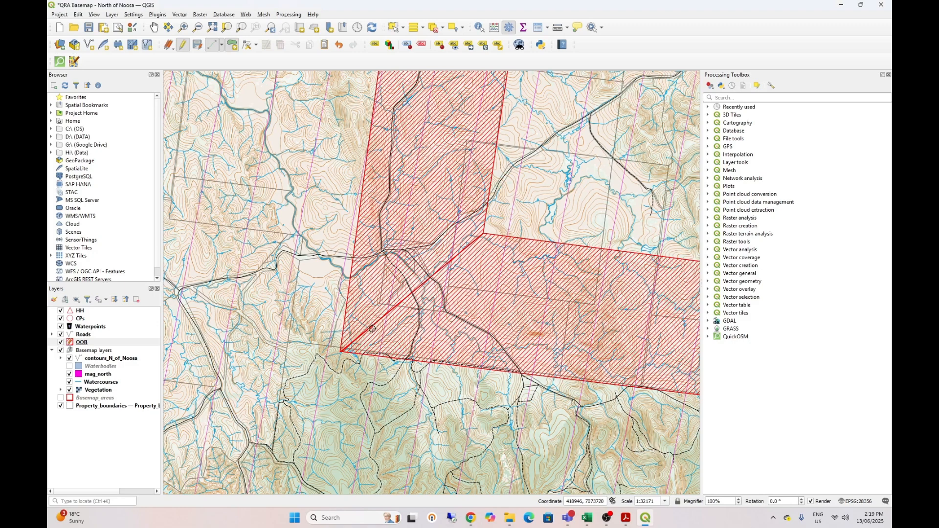
Centre the course area on the map canvas and open the Rogaine Map - Landscape print layout
{"action": "scroll", "coordinate": [372, 328], "scroll_direction": "down", "scroll_amount": 1}
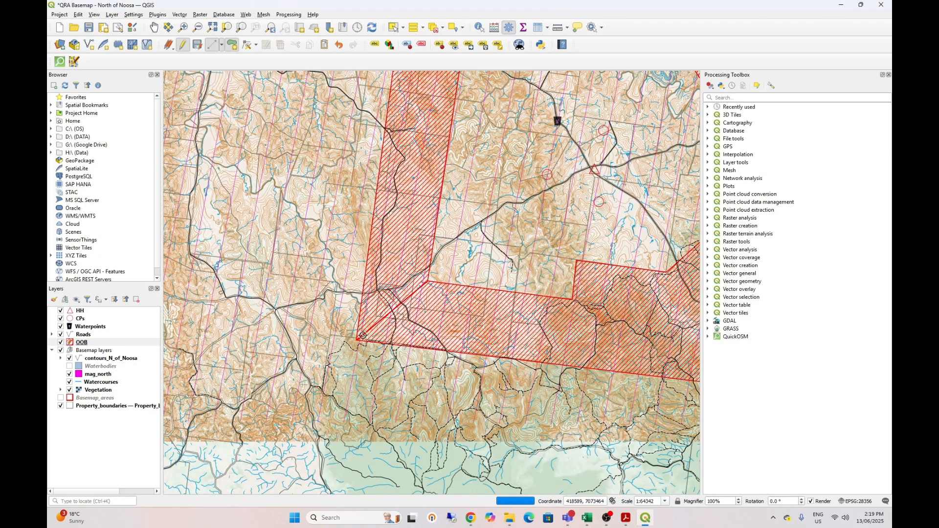
{"action": "scroll", "coordinate": [362, 336], "scroll_direction": "down", "scroll_amount": 1}
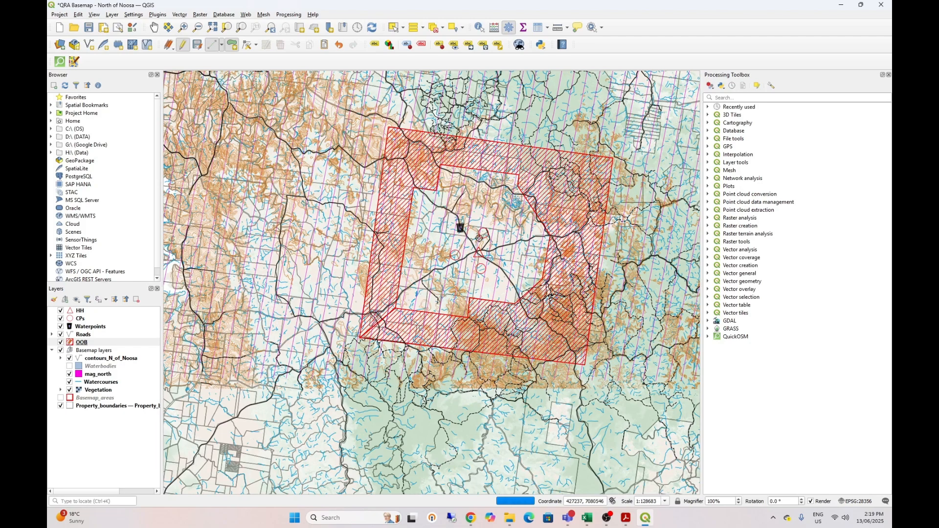
{"action": "scroll", "coordinate": [489, 229], "scroll_direction": "up", "scroll_amount": 1}
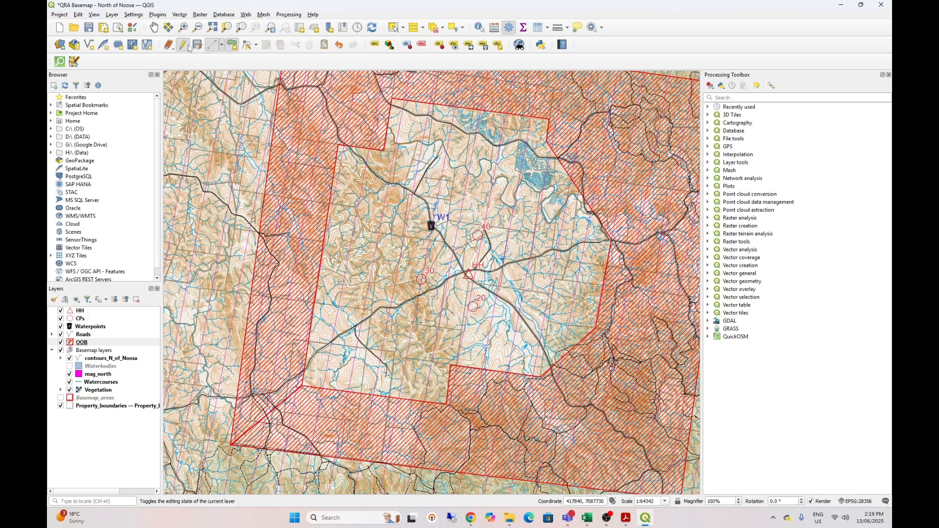
{"action": "left_click", "coordinate": [154, 28]}
{"action": "left_click_drag", "start_coordinate": [470, 274], "coordinate": [438, 297]}
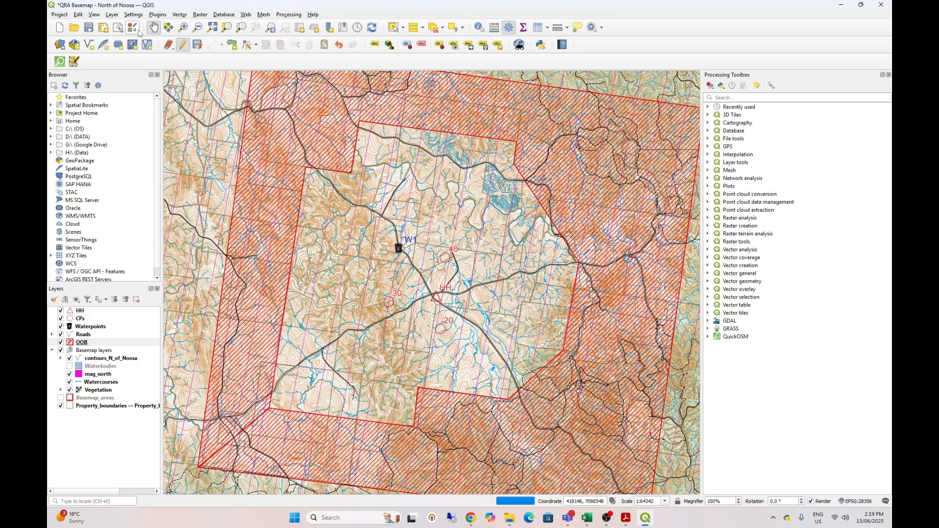
{"action": "left_click", "coordinate": [60, 15]}
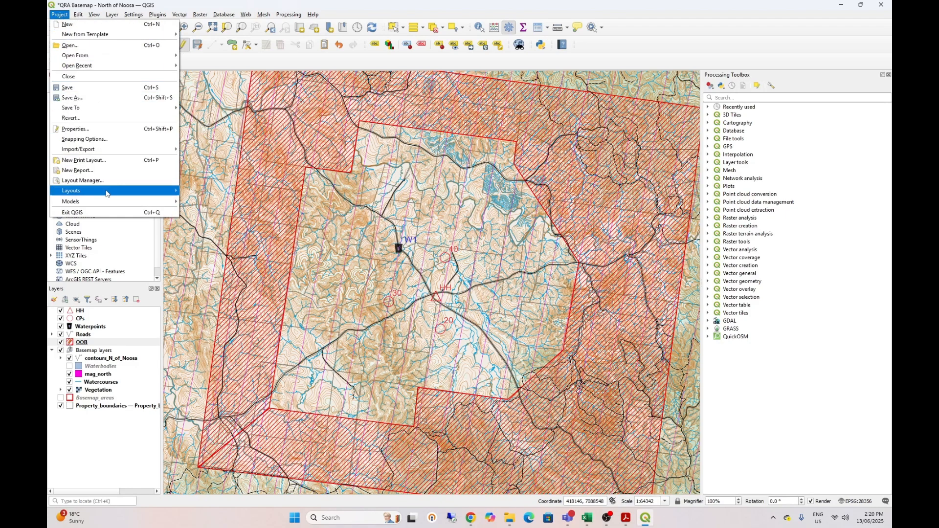
{"action": "mouse_move", "coordinate": [106, 193]}
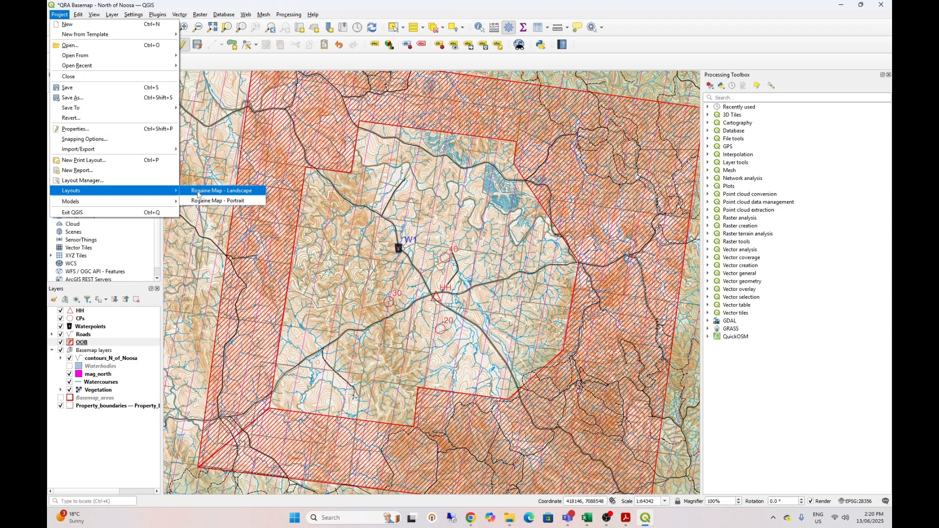
{"action": "left_click", "coordinate": [221, 191]}
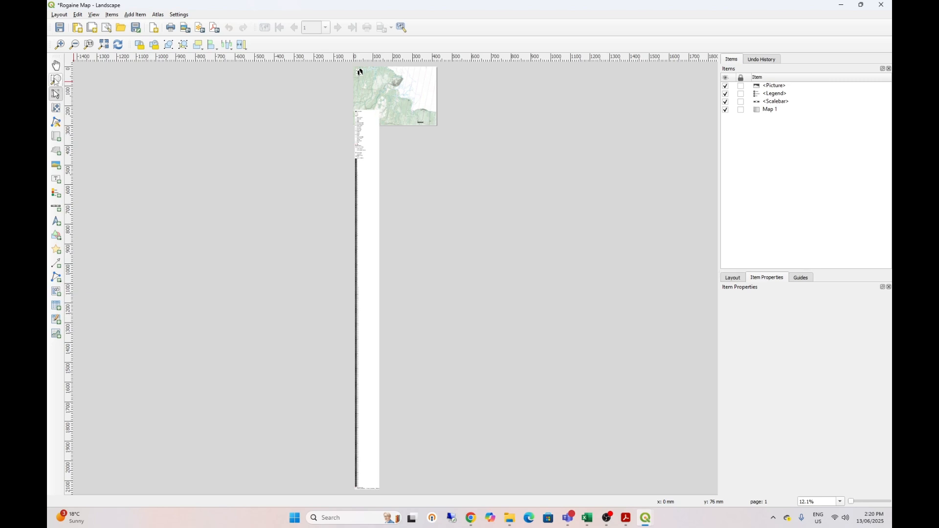
Select Map 1 on the layout page and set its extent to match the main canvas extent
{"action": "left_click", "coordinate": [55, 81]}
{"action": "left_click_drag", "start_coordinate": [346, 66], "coordinate": [446, 131]}
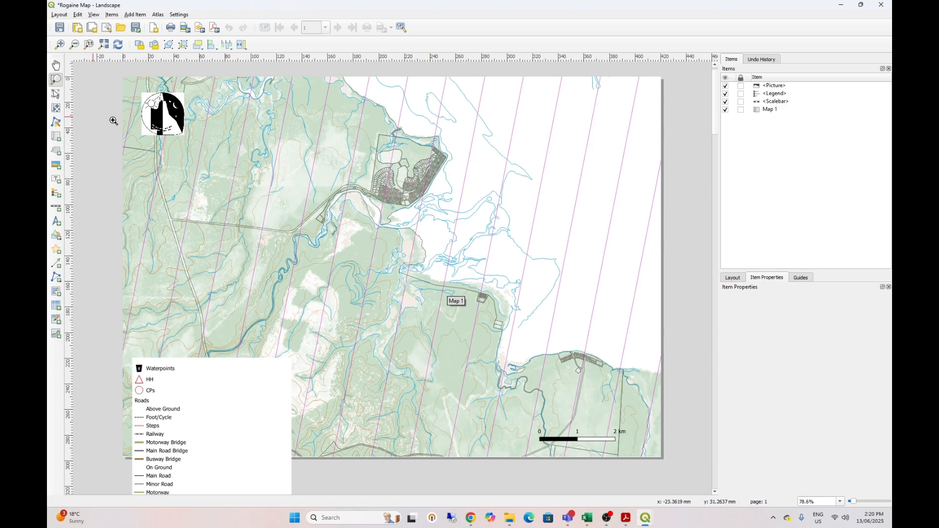
{"action": "left_click", "coordinate": [56, 94]}
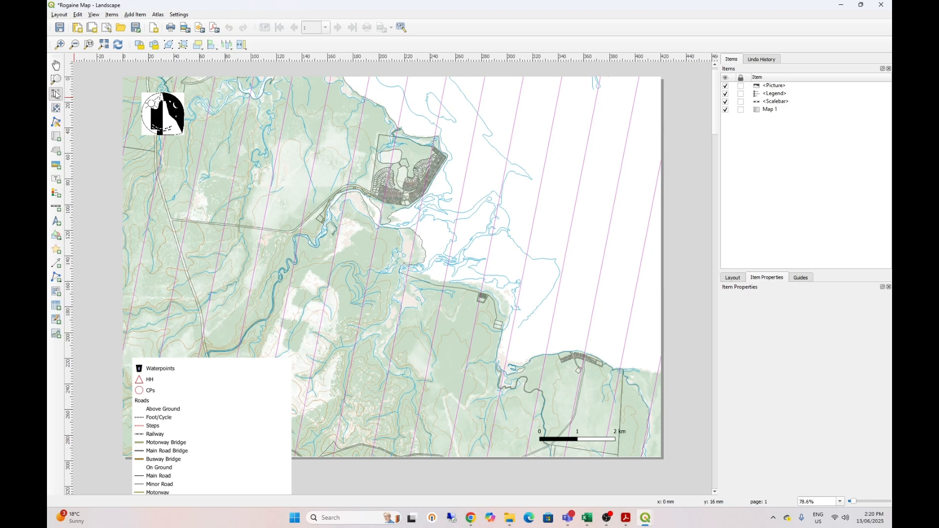
{"action": "left_click", "coordinate": [604, 141]}
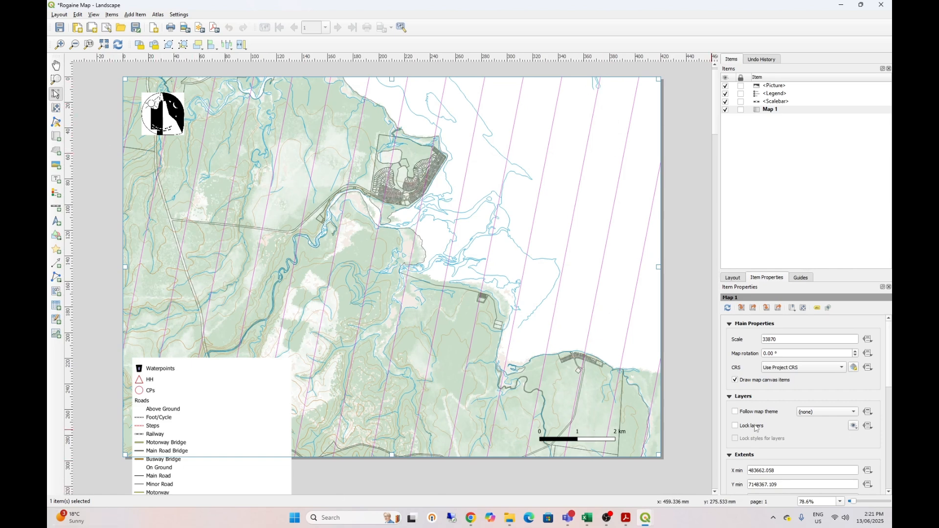
{"action": "left_click", "coordinate": [773, 339]}
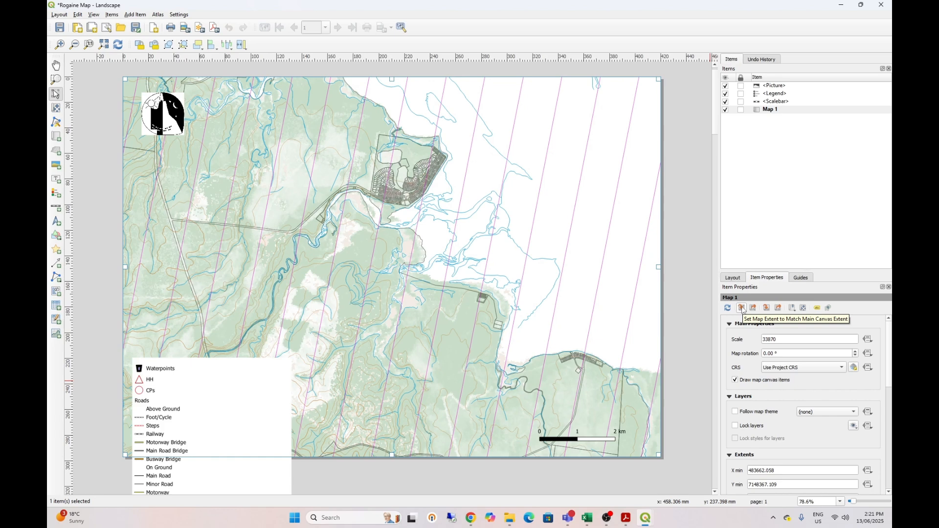
{"action": "left_click", "coordinate": [742, 309]}
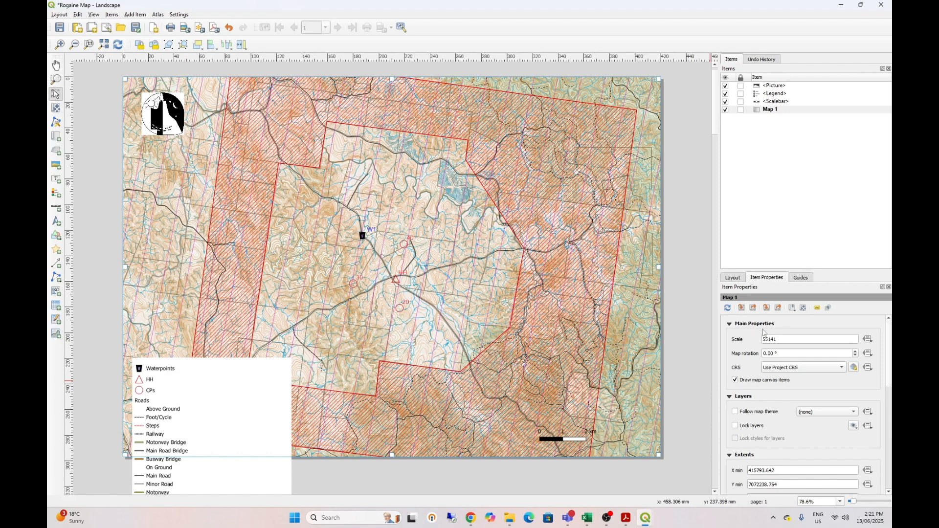
Set Map 1's scale to 40000 and shift the map content slightly down within its frame
{"action": "left_click_drag", "start_coordinate": [781, 339], "coordinate": [760, 339]}
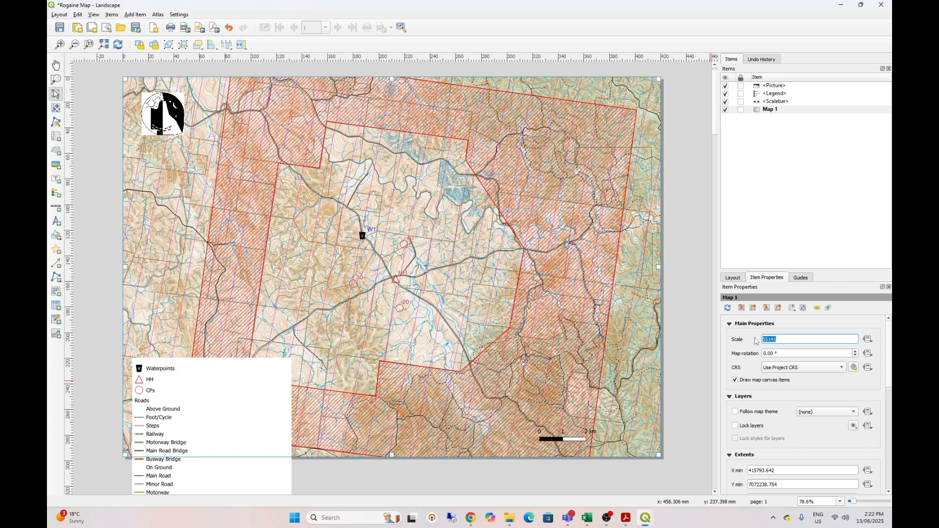
{"action": "type", "text": "40000"}
{"action": "left_click", "coordinate": [792, 352]}
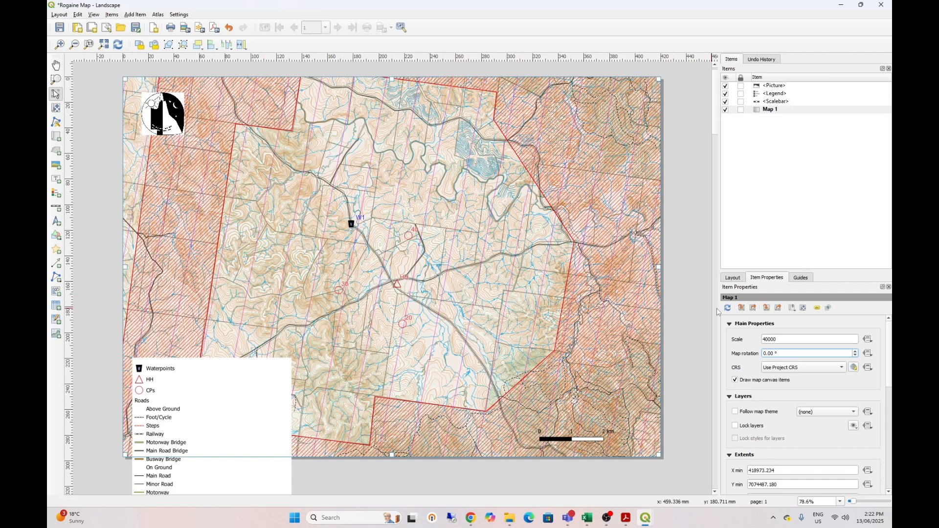
{"action": "left_click", "coordinate": [804, 308]}
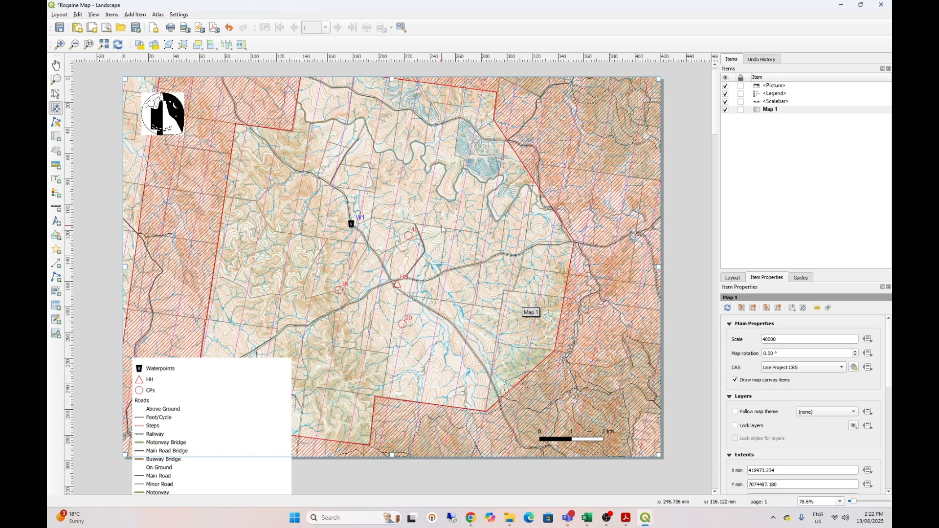
{"action": "left_click_drag", "start_coordinate": [442, 230], "coordinate": [445, 241]}
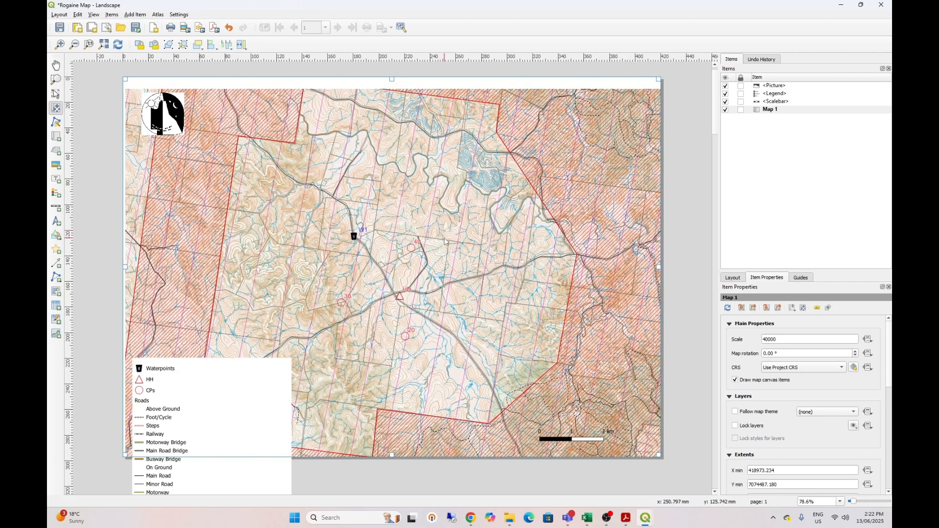
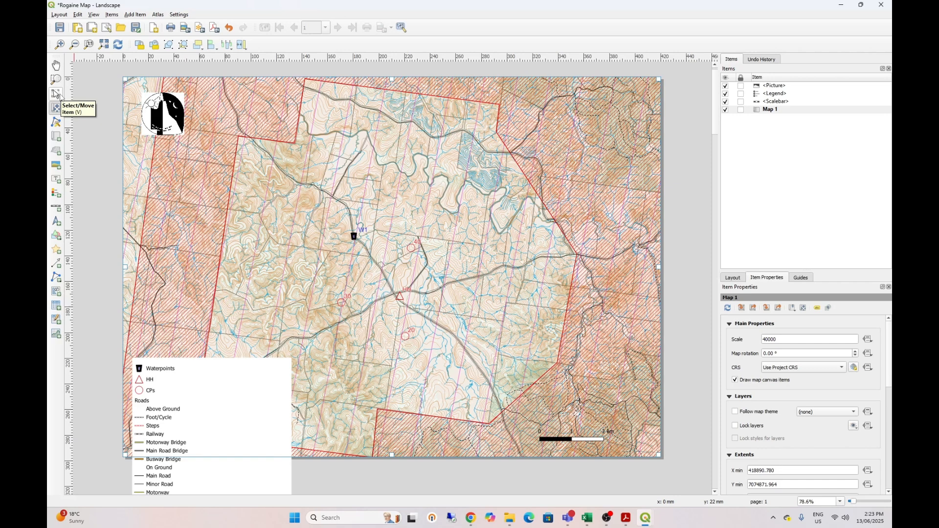
Select the legend on the page and restrict it to items inside linked maps
{"action": "left_click", "coordinate": [58, 96]}
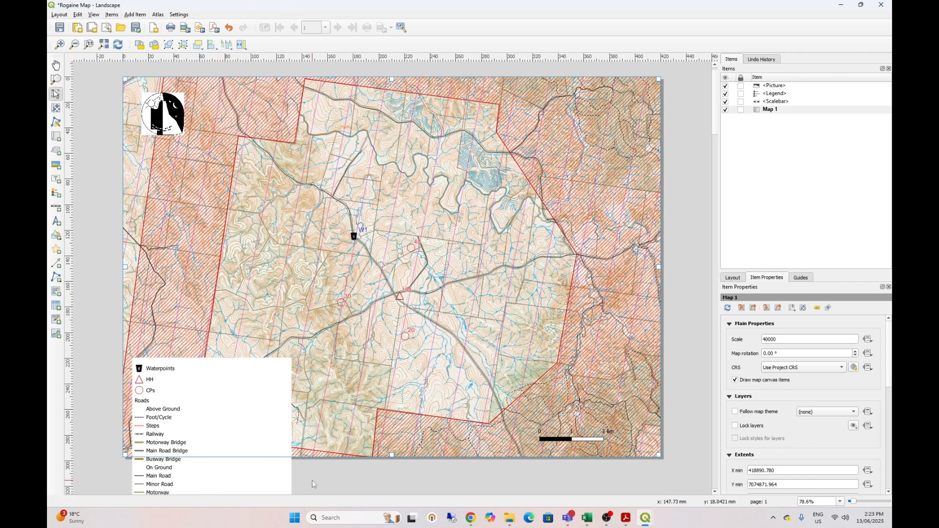
{"action": "left_click", "coordinate": [264, 476]}
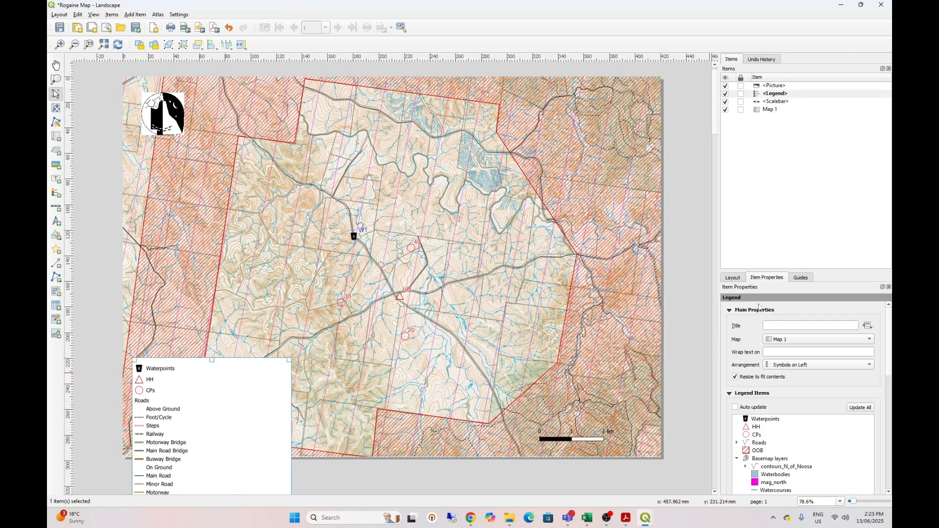
{"action": "left_click_drag", "start_coordinate": [820, 271], "coordinate": [820, 138]}
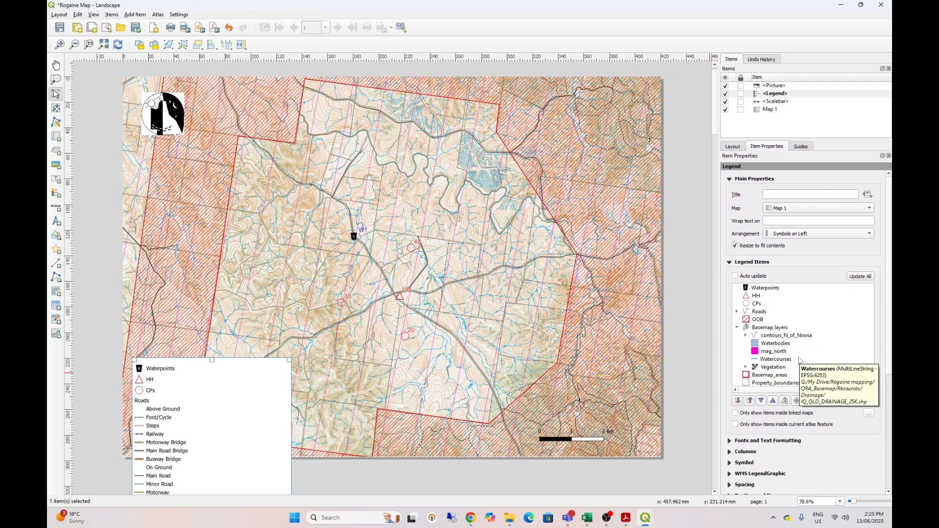
{"action": "left_click", "coordinate": [735, 413]}
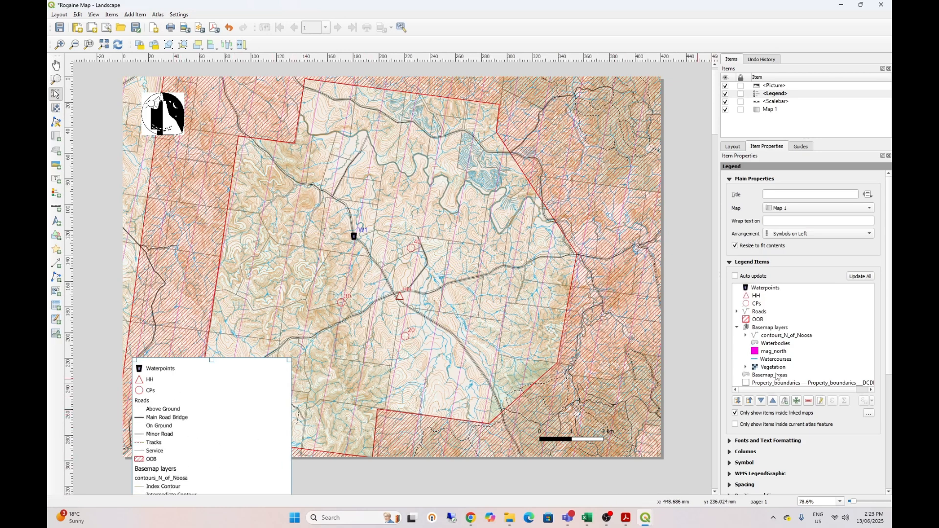
Move the legend up the page to just below the logo and try to narrow its box
{"action": "scroll", "coordinate": [819, 337], "scroll_direction": "down", "scroll_amount": 1}
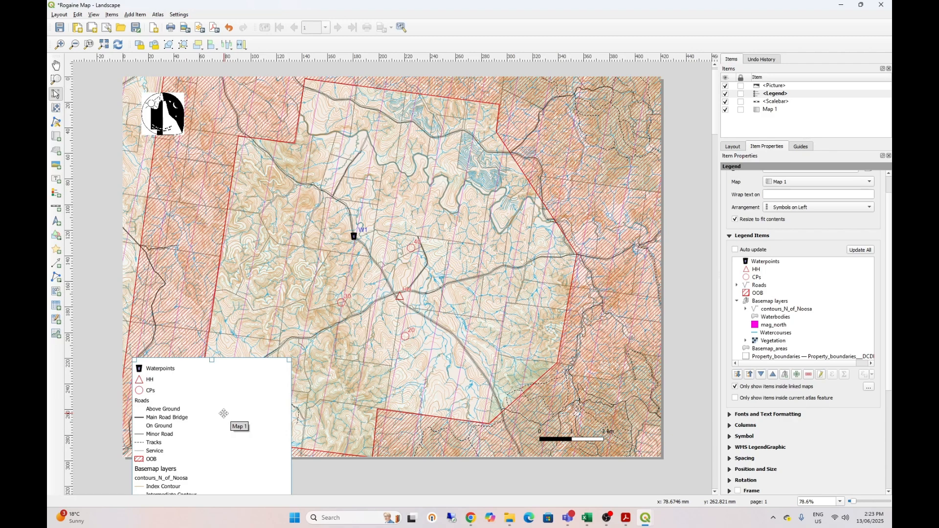
{"action": "left_click_drag", "start_coordinate": [223, 413], "coordinate": [222, 199]}
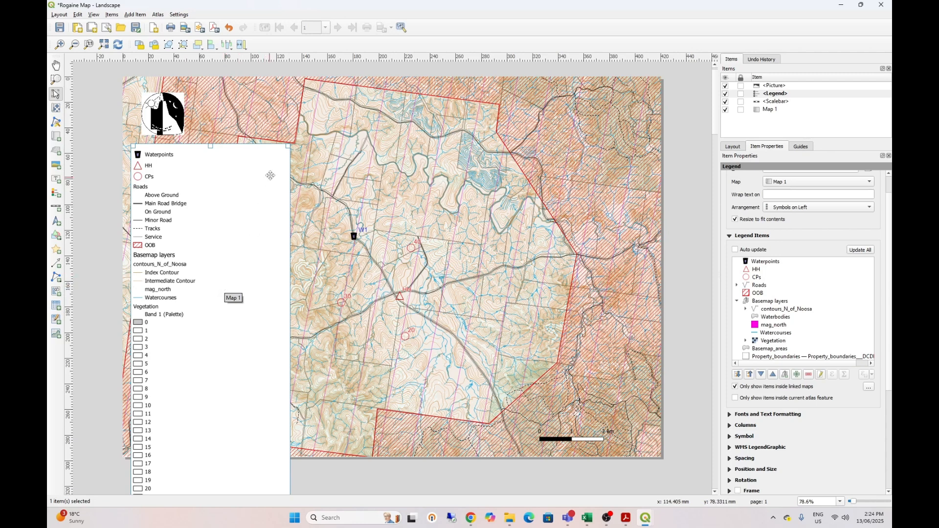
{"action": "left_click_drag", "start_coordinate": [287, 147], "coordinate": [206, 145]}
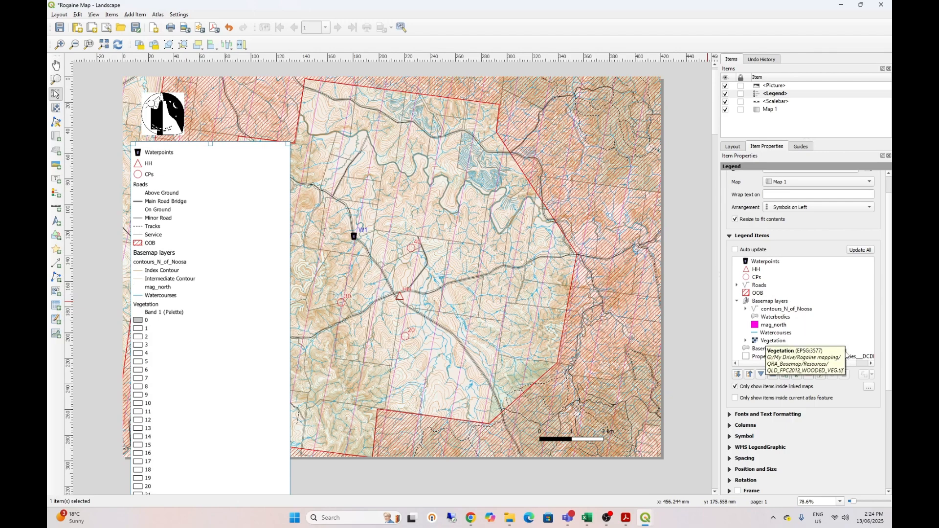
Remove the Vegetation entry with its palette classes from the legend
{"action": "scroll", "coordinate": [766, 342], "scroll_direction": "down", "scroll_amount": 1}
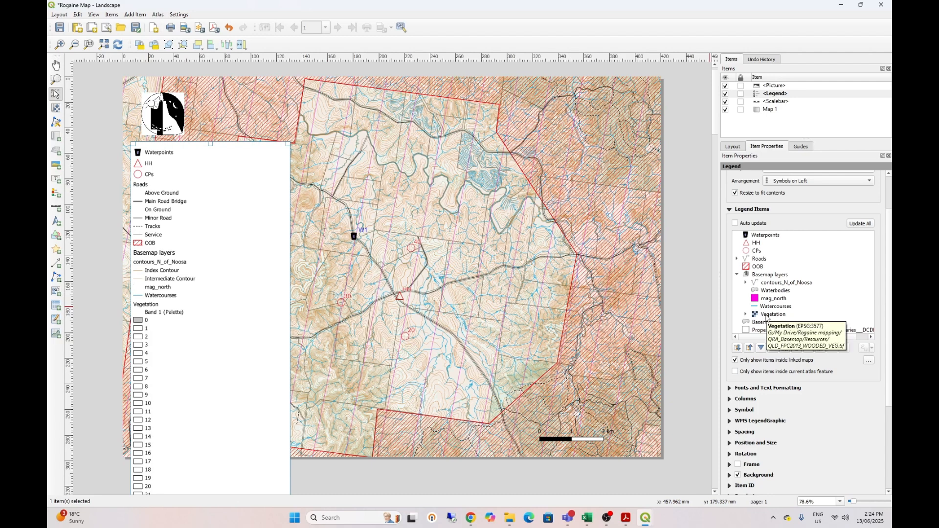
{"action": "left_click", "coordinate": [745, 317]}
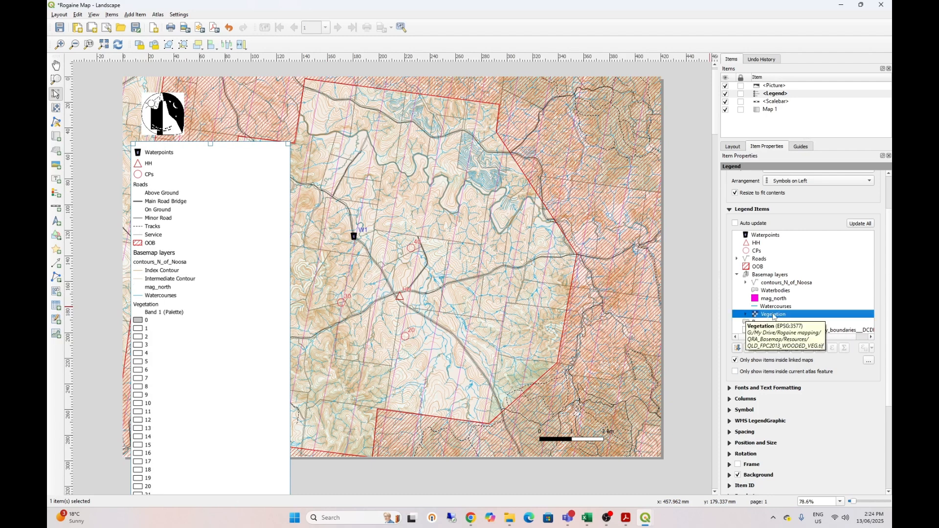
{"action": "right_click", "coordinate": [773, 316]}
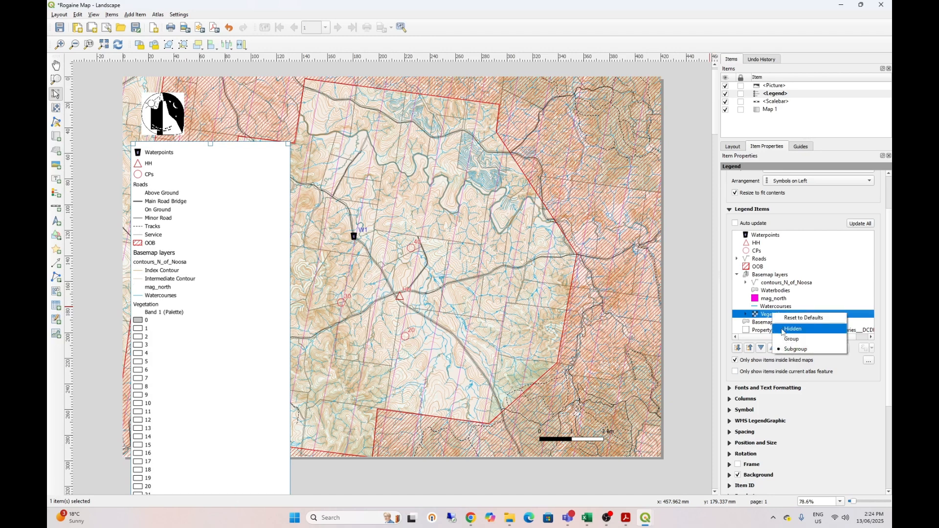
{"action": "left_click", "coordinate": [783, 332]}
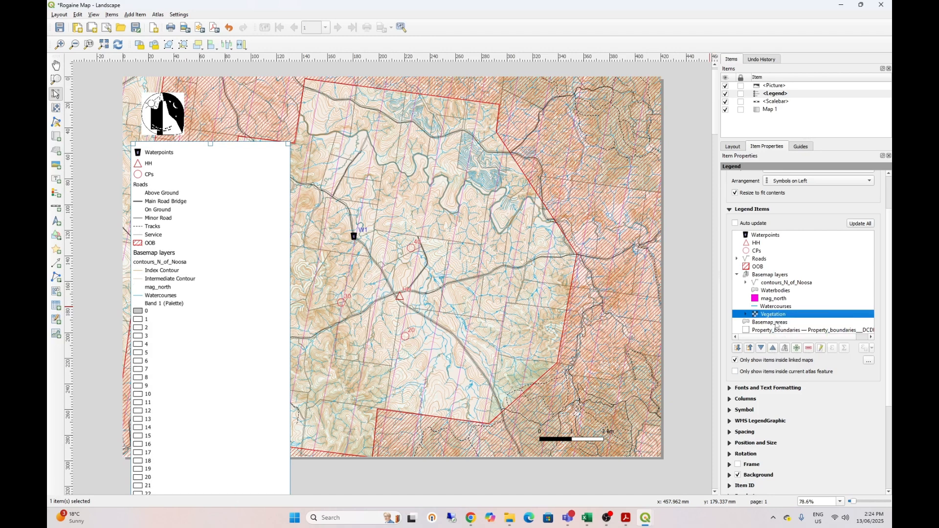
{"action": "right_click", "coordinate": [772, 317]}
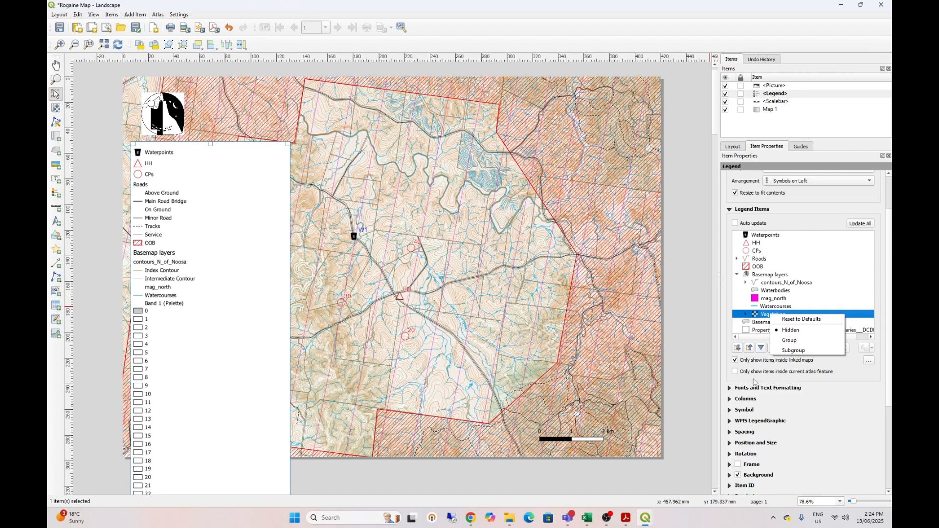
{"action": "left_click", "coordinate": [765, 316]}
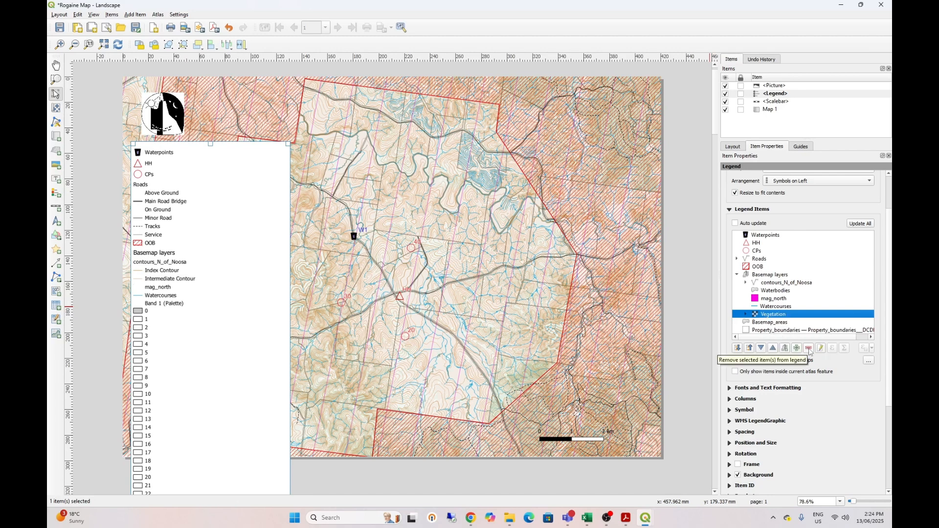
{"action": "left_click", "coordinate": [808, 348]}
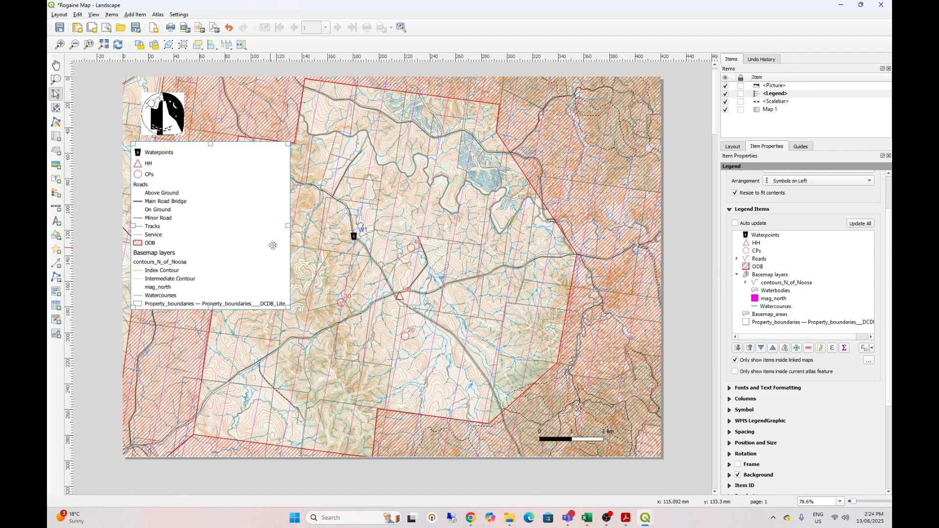
Remove the Property_boundaries entry from the legend
{"action": "left_click_drag", "start_coordinate": [288, 225], "coordinate": [191, 243]}
{"action": "left_click", "coordinate": [758, 323]}
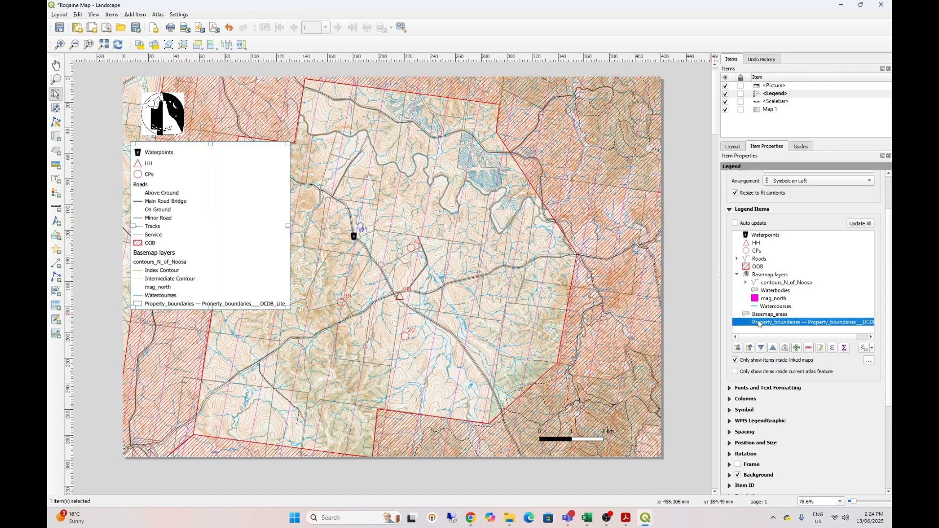
{"action": "left_click", "coordinate": [808, 349]}
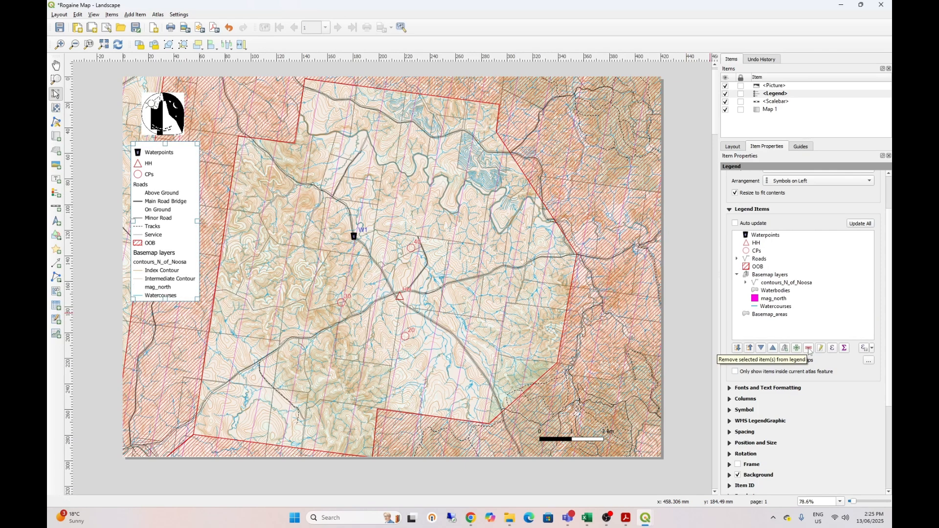
{"action": "left_click", "coordinate": [778, 315]}
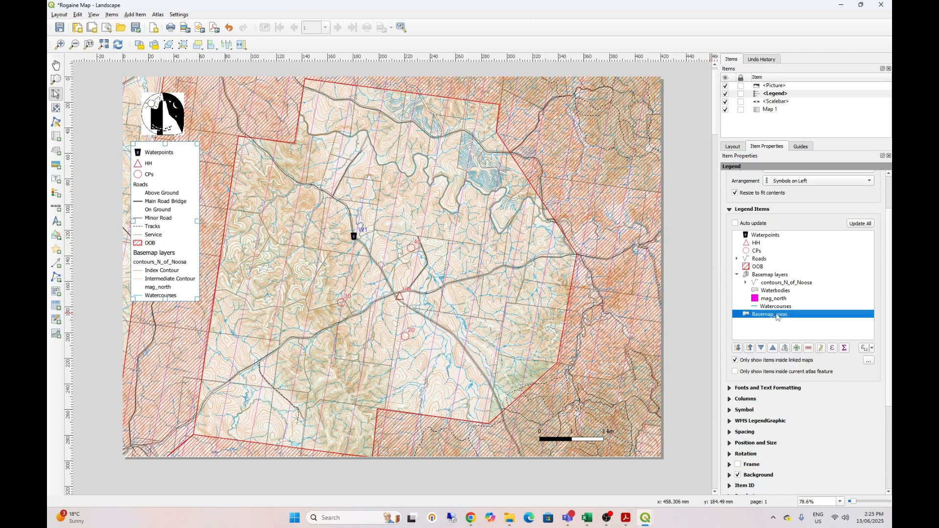
Set the Basemap layers and contours_N_of_Noosa headings to hidden in the legend
{"action": "left_click", "coordinate": [766, 275]}
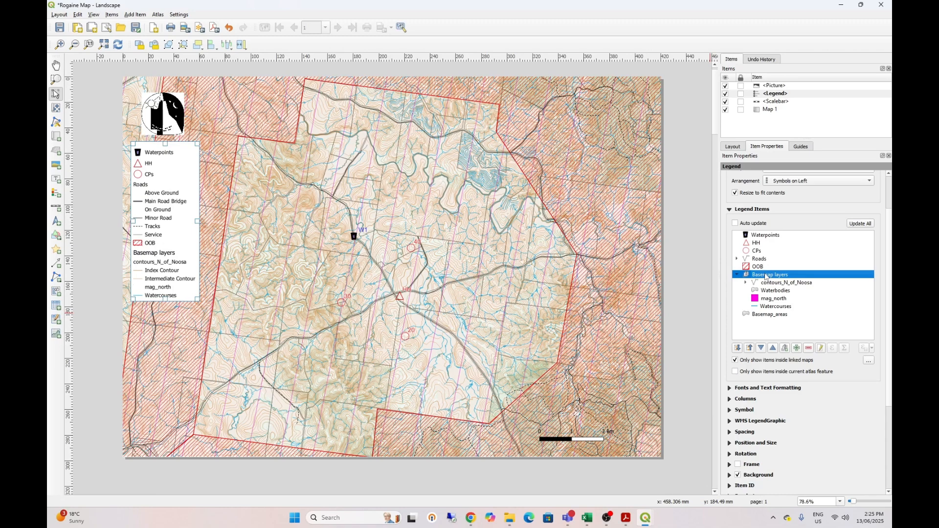
{"action": "right_click", "coordinate": [766, 276]}
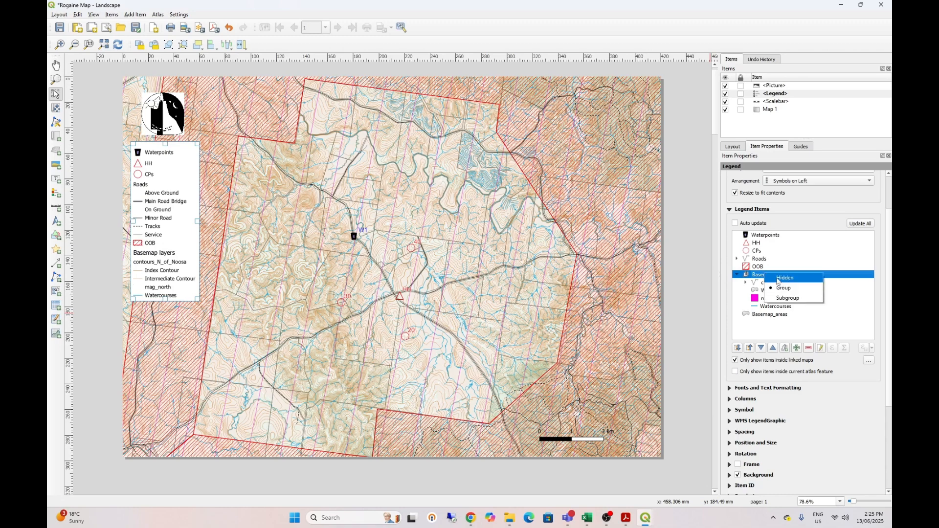
{"action": "left_click", "coordinate": [778, 281]}
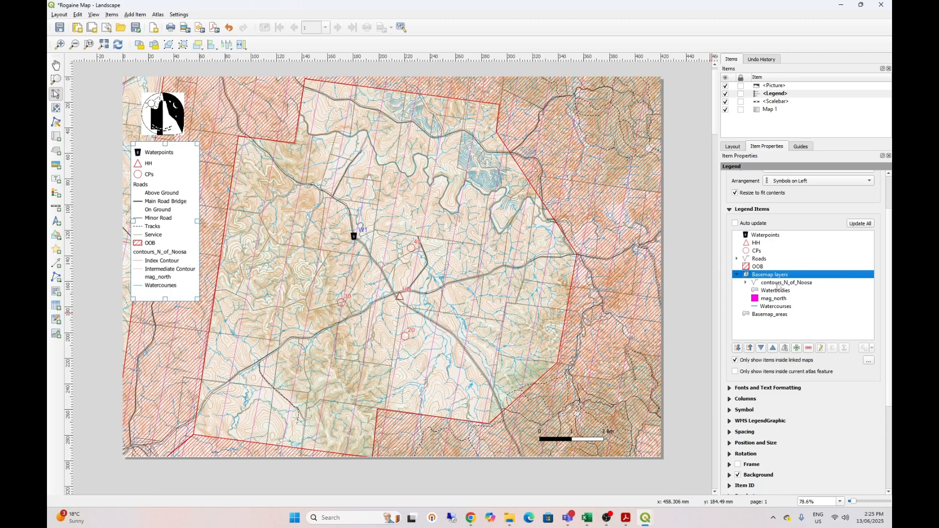
{"action": "left_click", "coordinate": [778, 284]}
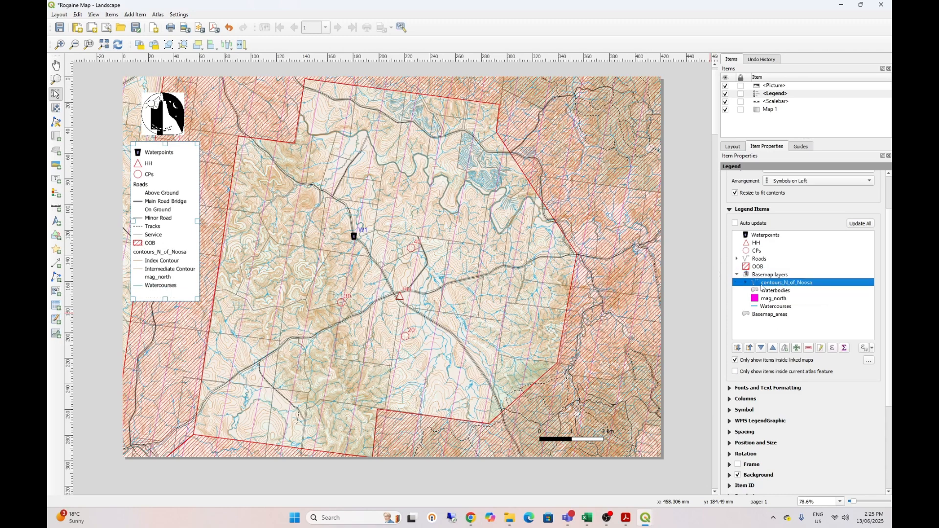
{"action": "left_click", "coordinate": [745, 282]}
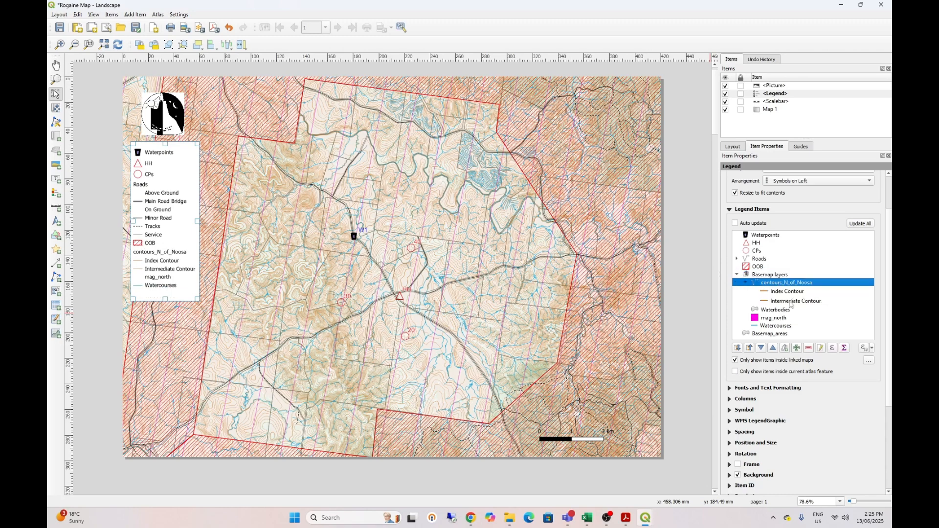
{"action": "right_click", "coordinate": [784, 284]}
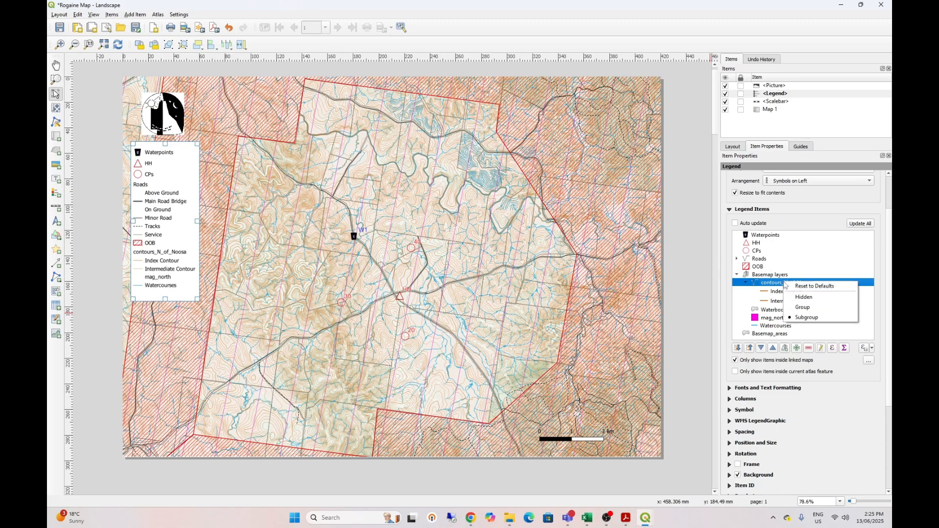
{"action": "left_click", "coordinate": [803, 297]}
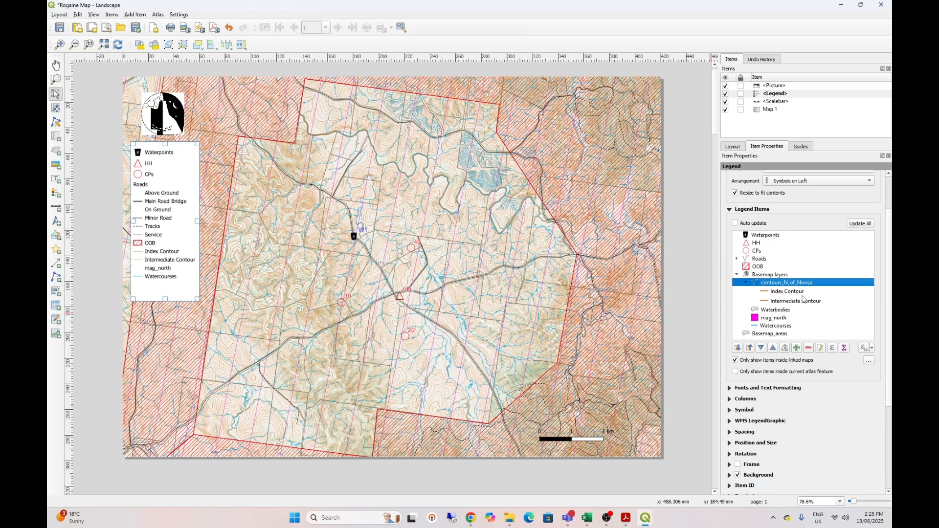
Relabel the legend's OOB entry as "Out of Bounds" and return to the legend items
{"action": "right_click", "coordinate": [758, 269]}
{"action": "left_click", "coordinate": [757, 267]}
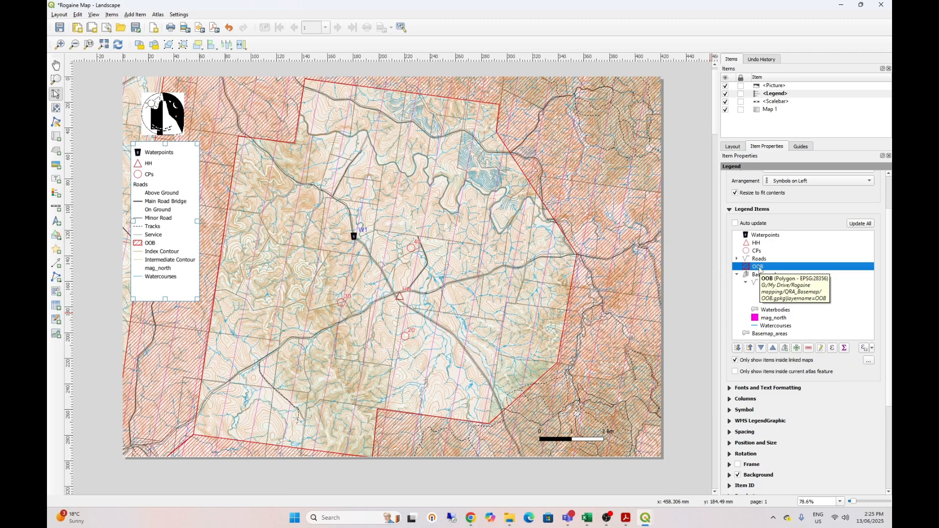
{"action": "left_click", "coordinate": [820, 348]}
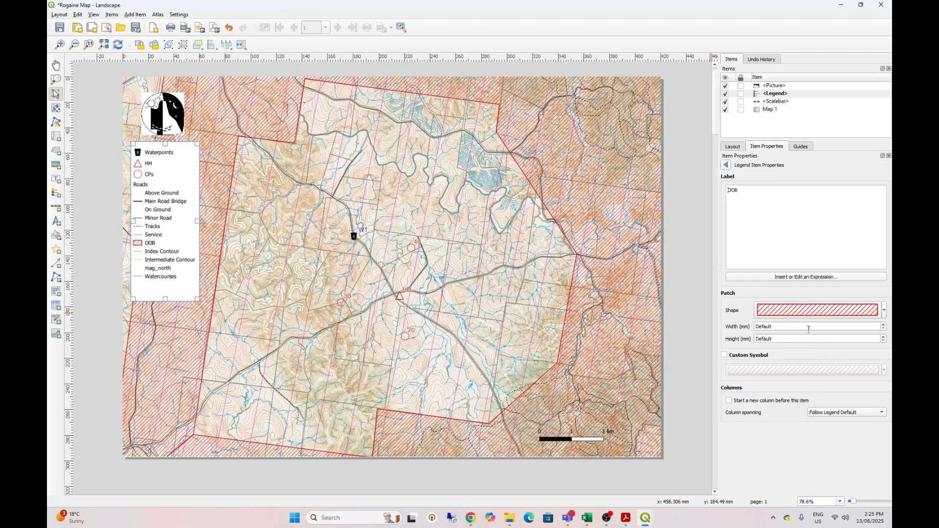
{"action": "left_click_drag", "start_coordinate": [739, 191], "coordinate": [710, 195]}
{"action": "type", "text": "Out of Bounds"}
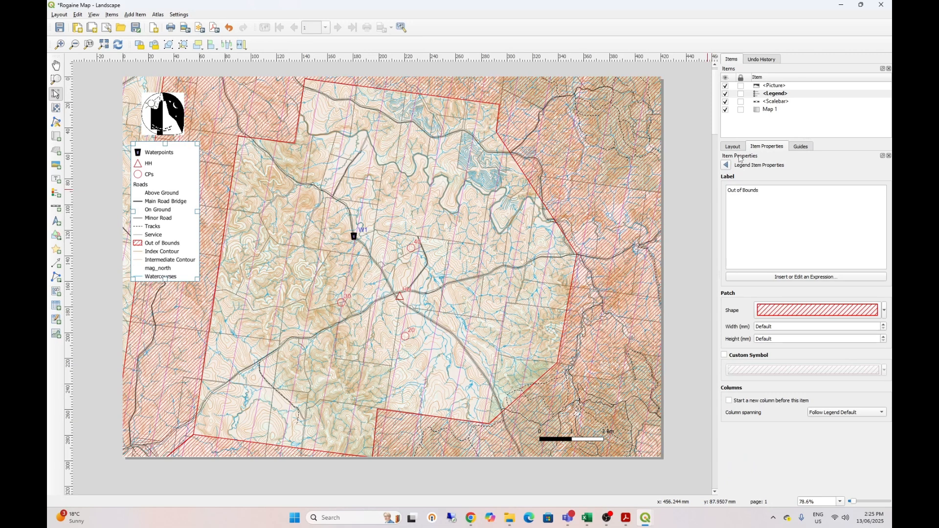
{"action": "left_click", "coordinate": [725, 166]}
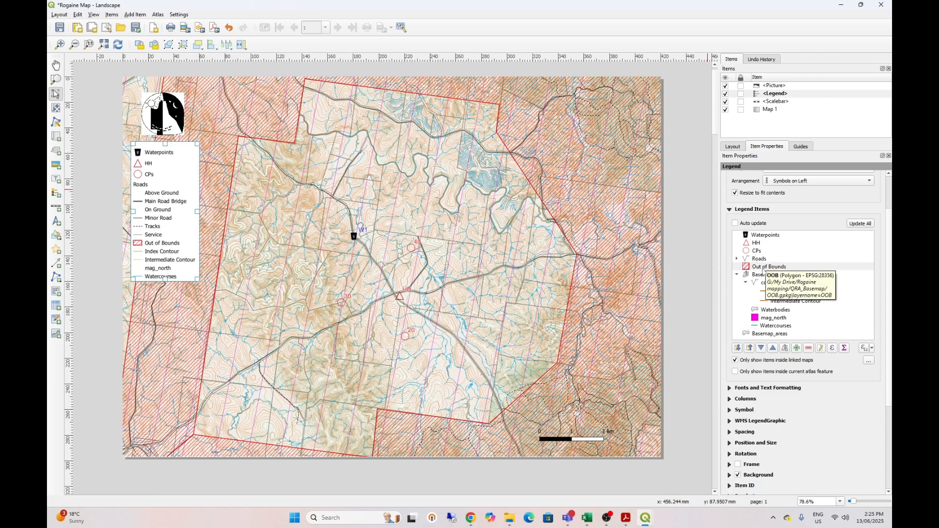
Remove the Service, On Ground and Main Road Bridge classes from the legend's Roads entry
{"action": "left_click", "coordinate": [738, 259]}
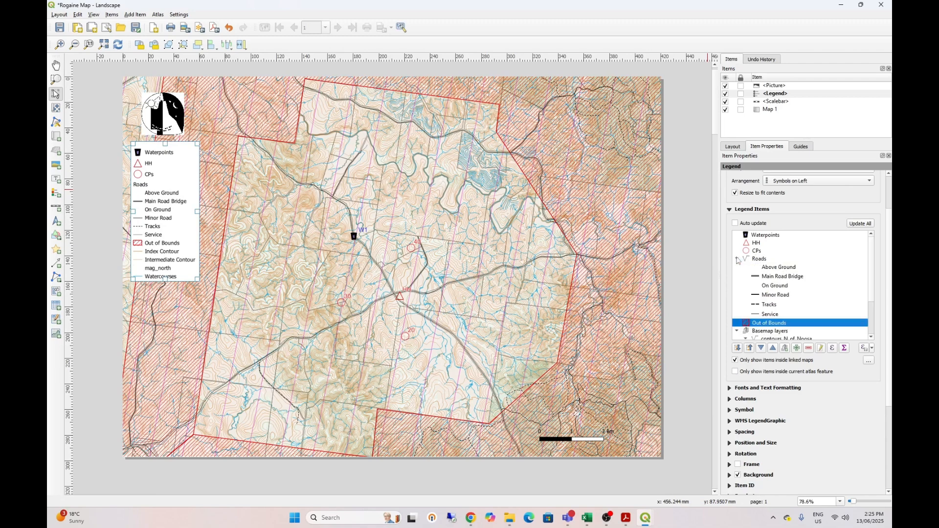
{"action": "left_click", "coordinate": [771, 316]}
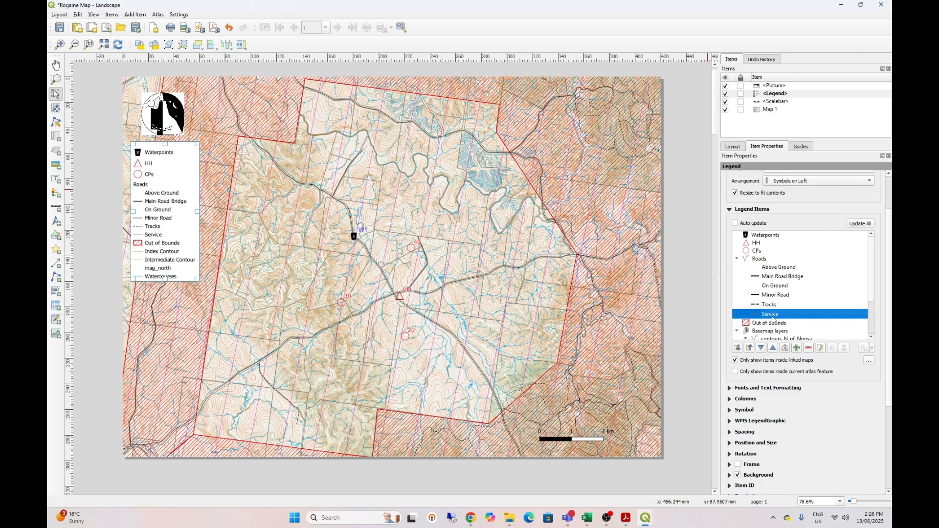
{"action": "left_click", "coordinate": [809, 348]}
{"action": "left_click", "coordinate": [777, 287]}
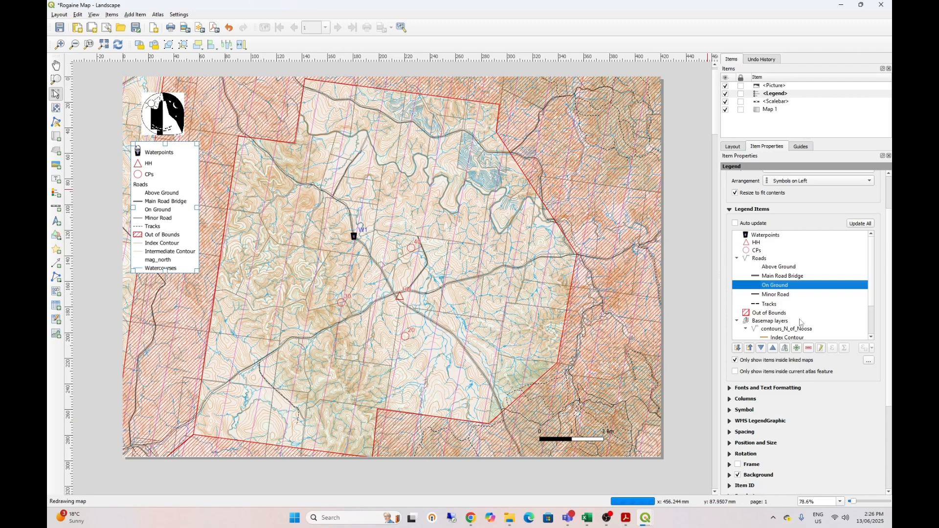
{"action": "left_click", "coordinate": [808, 349]}
{"action": "left_click", "coordinate": [777, 277]}
{"action": "left_click", "coordinate": [808, 348]}
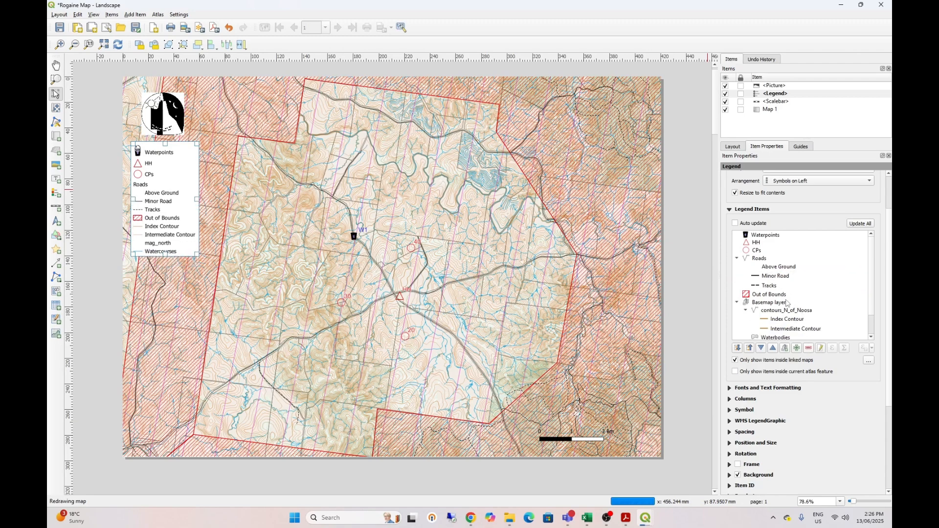
Remove the Above Ground class from the legend's Roads entry
{"action": "left_click", "coordinate": [780, 269]}
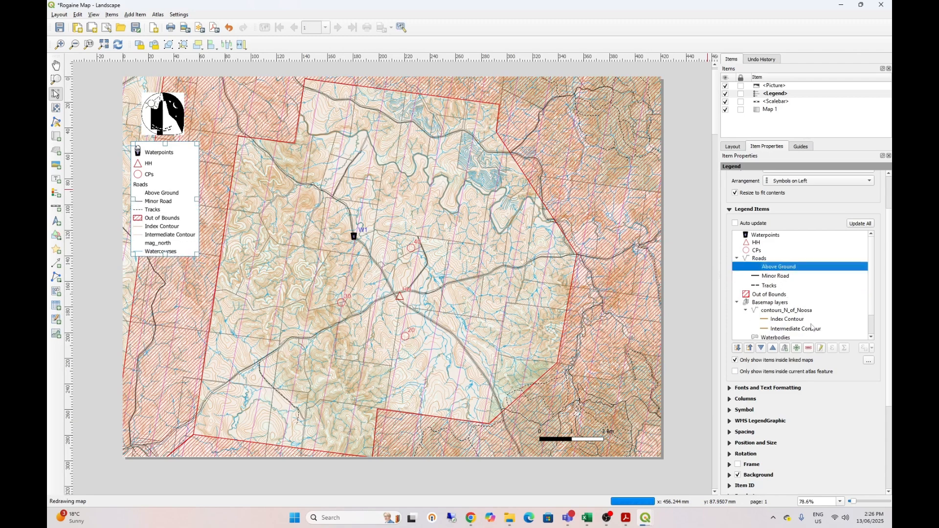
{"action": "left_click", "coordinate": [809, 348]}
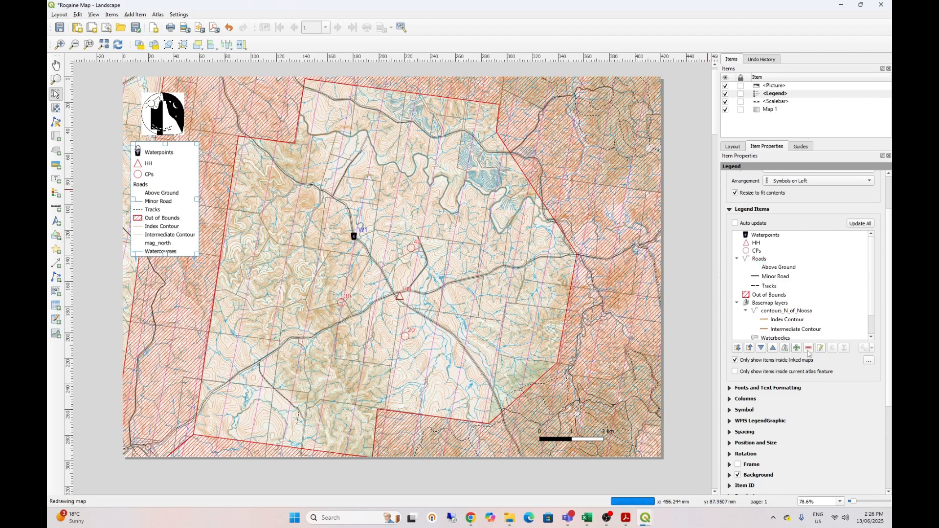
{"action": "left_click", "coordinate": [788, 268]}
{"action": "left_click", "coordinate": [809, 348]}
{"action": "left_click", "coordinate": [789, 275]}
{"action": "left_click", "coordinate": [787, 268]}
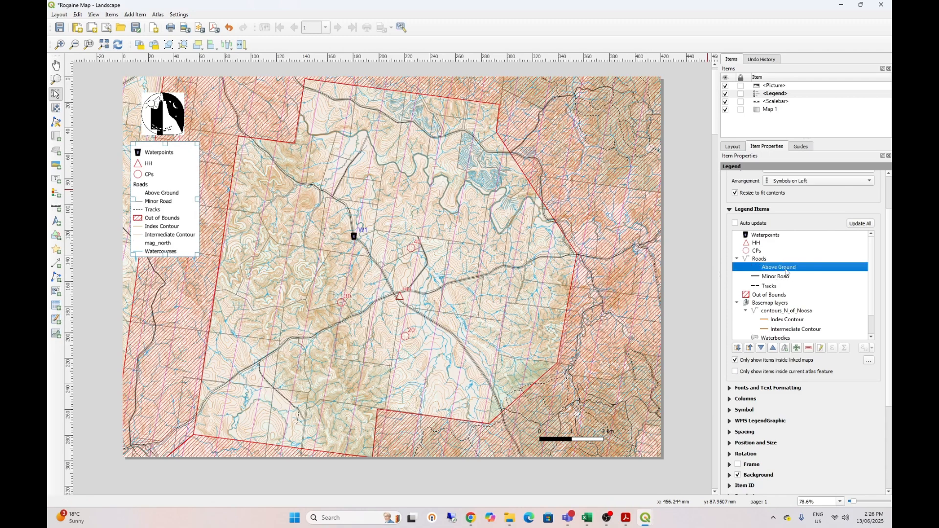
{"action": "left_click", "coordinate": [808, 349]}
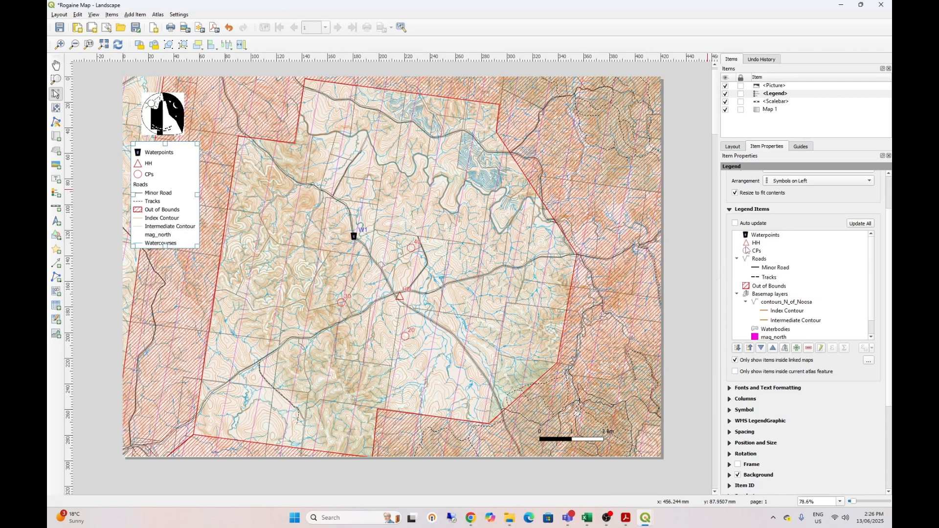
Set the Roads heading to hidden in the legend
{"action": "left_click", "coordinate": [762, 261]}
{"action": "right_click", "coordinate": [763, 262]}
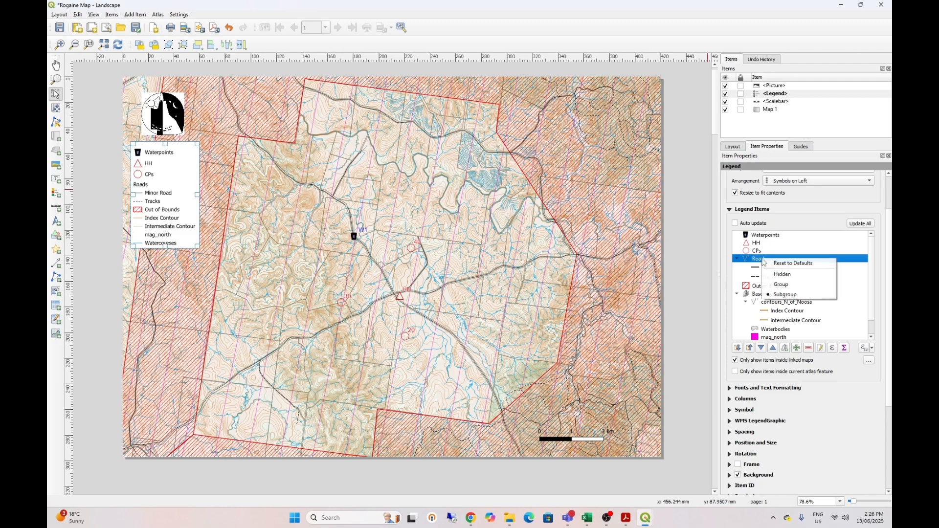
{"action": "left_click", "coordinate": [779, 276]}
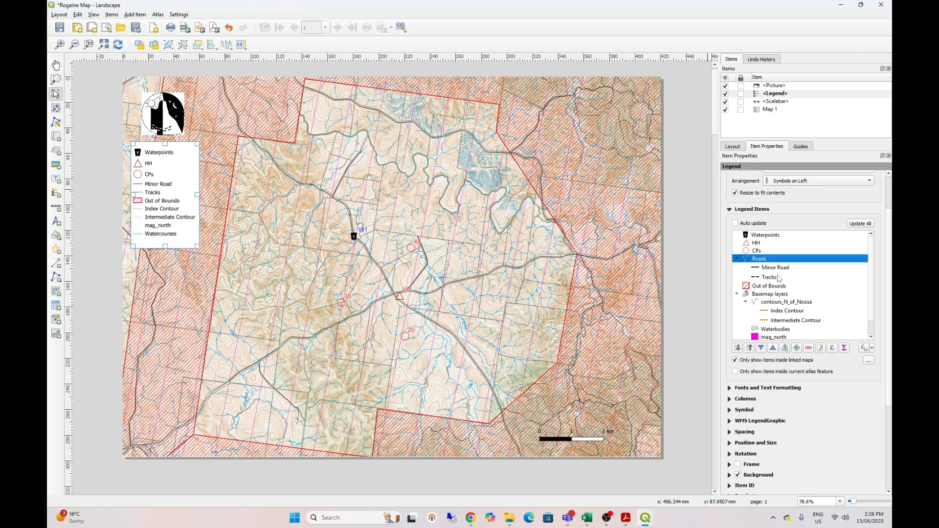
Give the legend's mag_north entry a custom symbol and set its line pattern rotation to 0°
{"action": "left_click", "coordinate": [773, 338]}
{"action": "scroll", "coordinate": [773, 337], "scroll_direction": "down", "scroll_amount": 1}
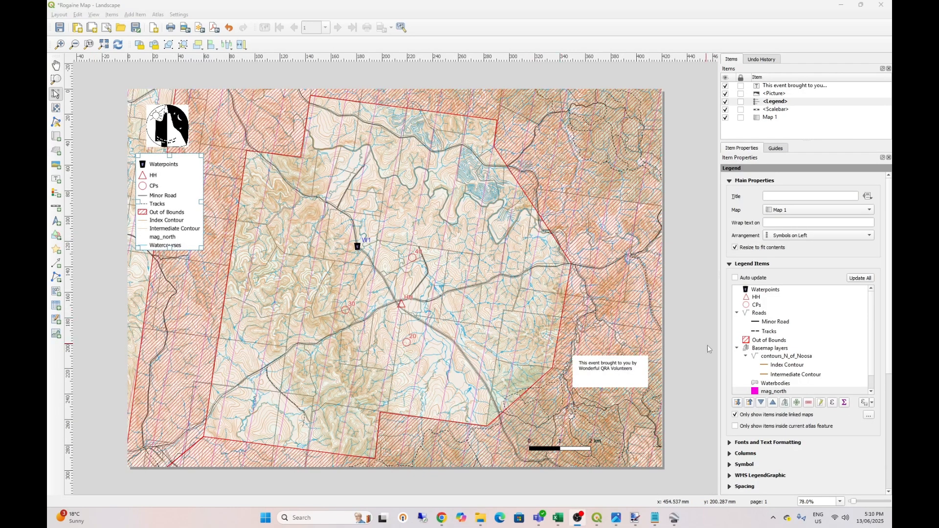
{"action": "double_click", "coordinate": [774, 392]}
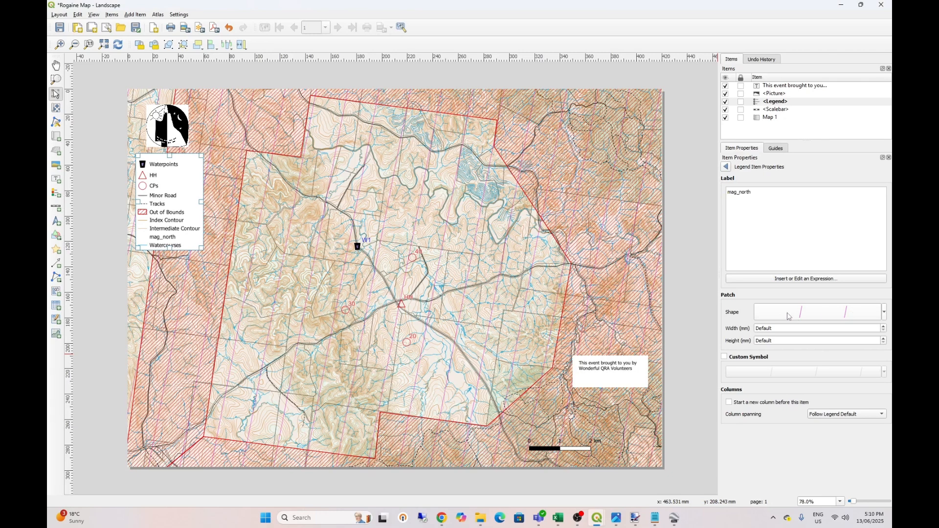
{"action": "mouse_move", "coordinate": [789, 317]}
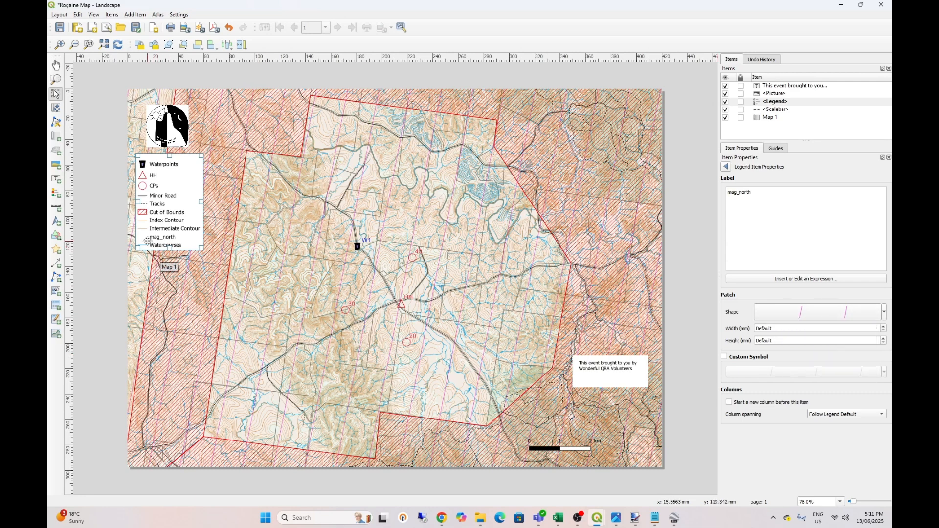
{"action": "left_click", "coordinate": [725, 357]}
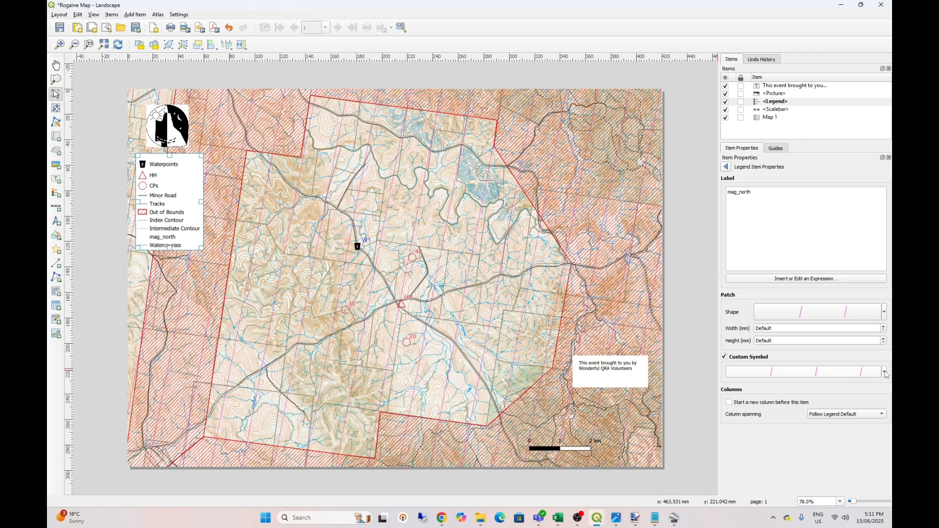
{"action": "left_click", "coordinate": [849, 374]}
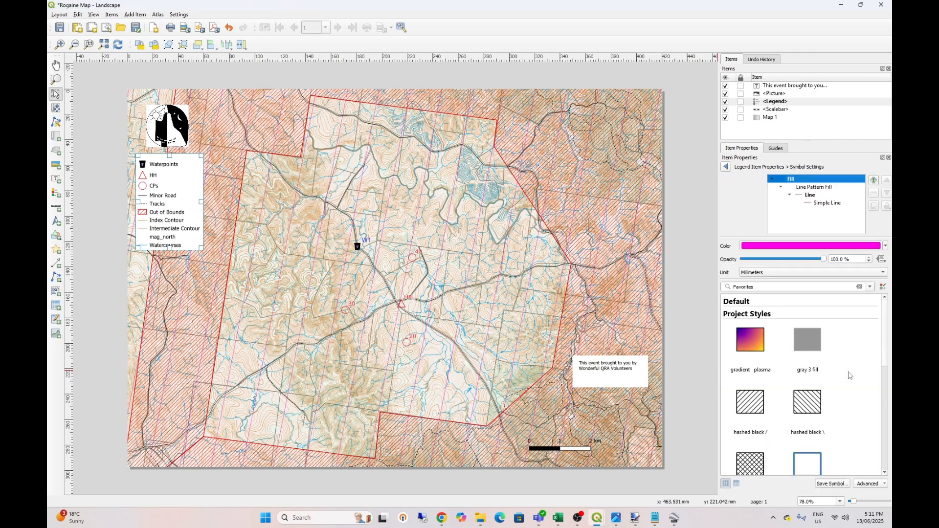
{"action": "left_click", "coordinate": [810, 188]}
{"action": "left_click", "coordinate": [773, 276]}
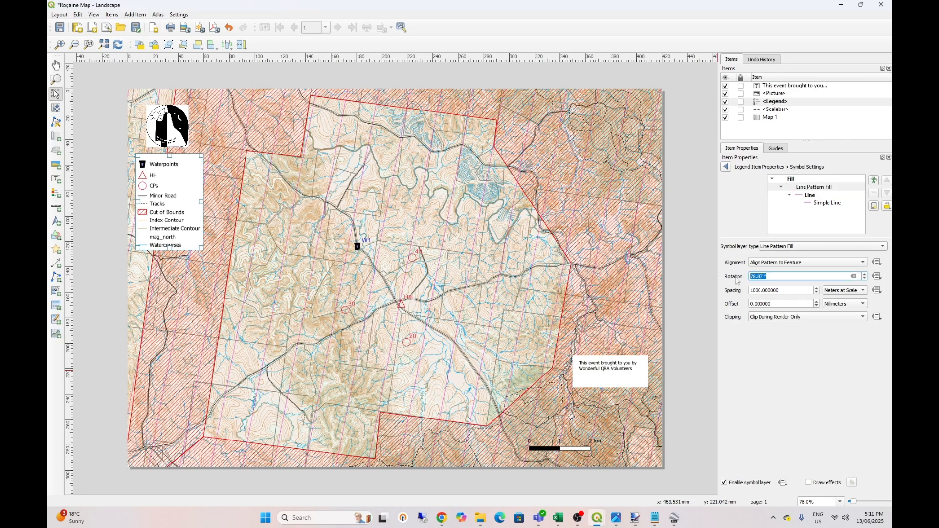
{"action": "type", "text": "0"}
Lower the line pattern's offset in the mag_north custom symbol so a line shows in the legend, and return to the item's properties
{"action": "left_click", "coordinate": [793, 303]}
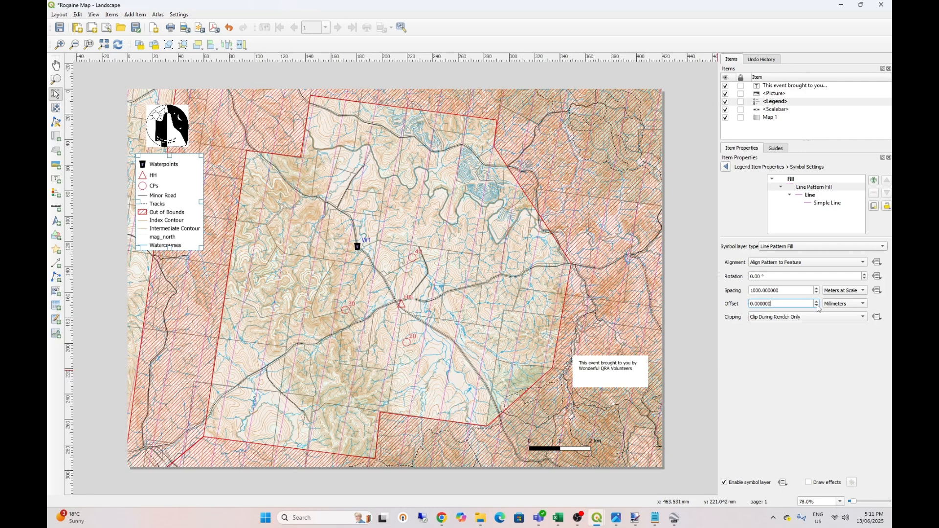
{"action": "left_click", "coordinate": [816, 306]}
{"action": "left_click", "coordinate": [817, 306]}
{"action": "left_click", "coordinate": [816, 306]}
{"action": "left_click", "coordinate": [816, 306]}
{"action": "left_click", "coordinate": [816, 306]}
{"action": "left_click", "coordinate": [726, 166]}
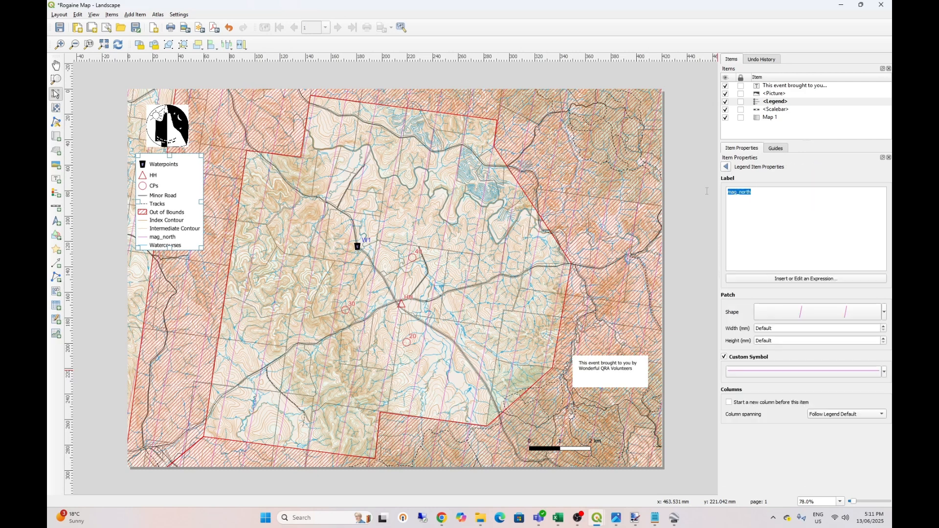
Relabel the legend's mag_north entry as "Magnetic North" and deselect the legend
{"action": "type", "text": "Magnetic North"}
{"action": "left_click", "coordinate": [726, 168]}
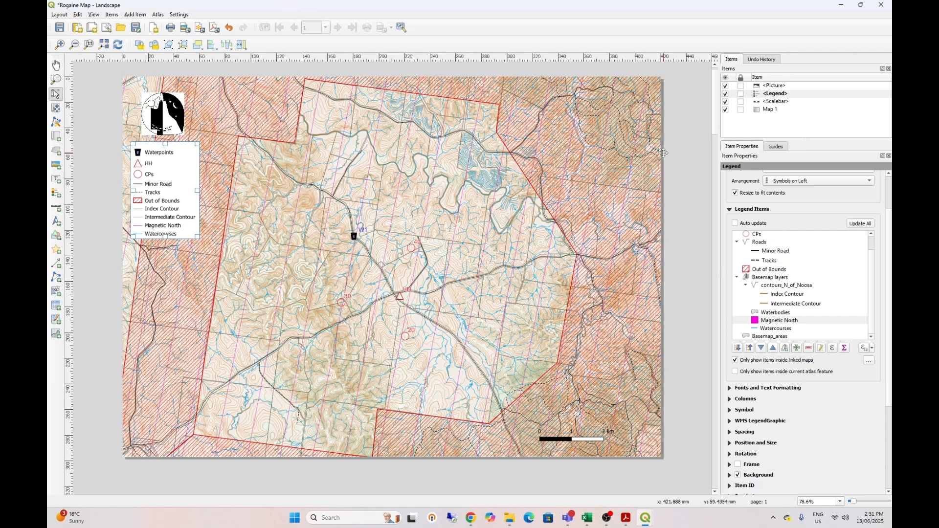
{"action": "left_click", "coordinate": [683, 156]}
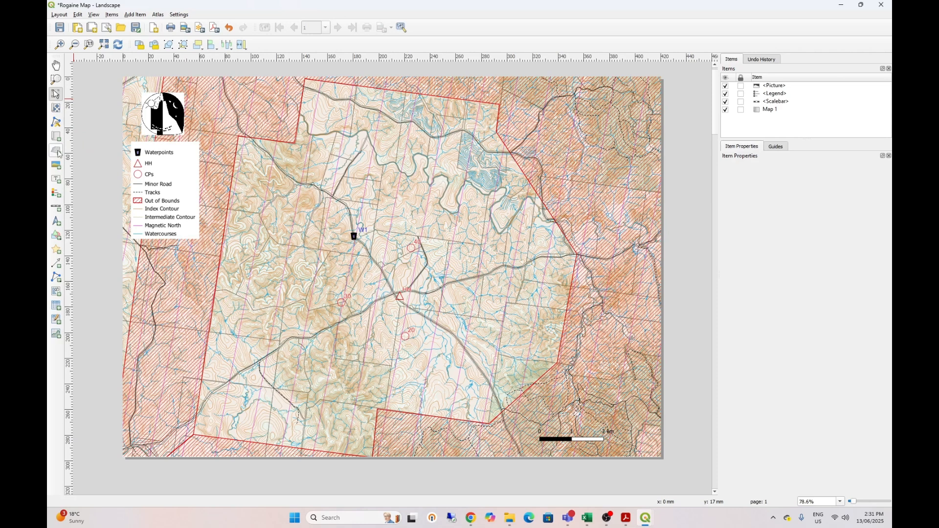
Add a label above the scale bar reading "This event brought to you by" with "Wonderful QRA Volunteers" on a second line
{"action": "left_click", "coordinate": [56, 179]}
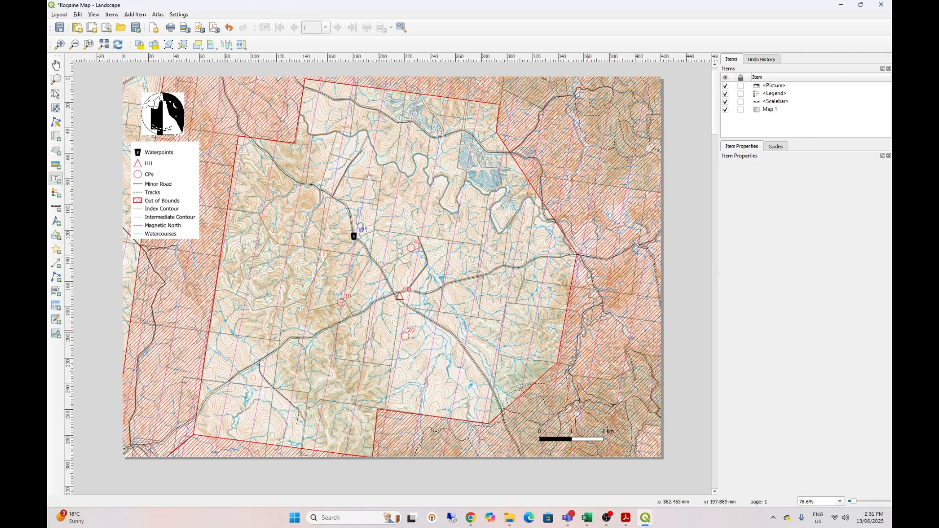
{"action": "left_click_drag", "start_coordinate": [572, 345], "coordinate": [645, 419]}
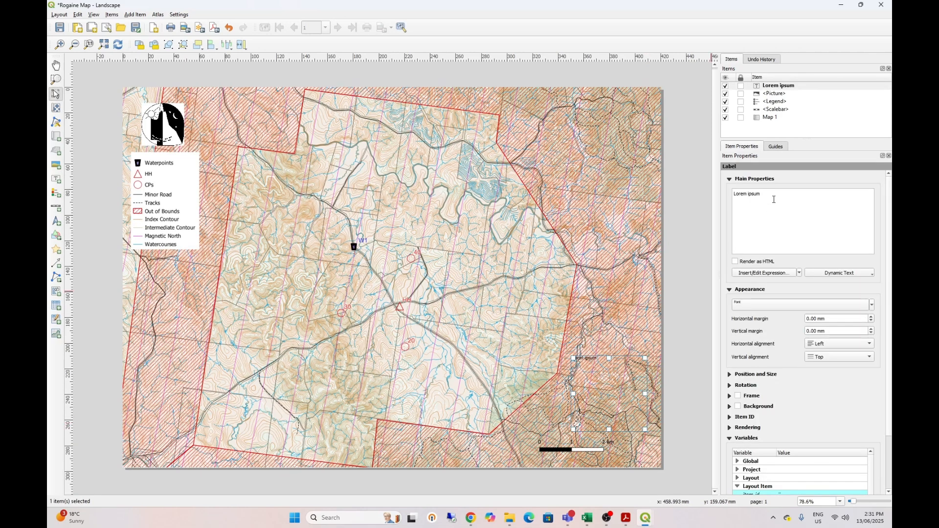
{"action": "left_click_drag", "start_coordinate": [771, 193], "coordinate": [722, 196]}
{"action": "type", "text": "This event brought to you b"}
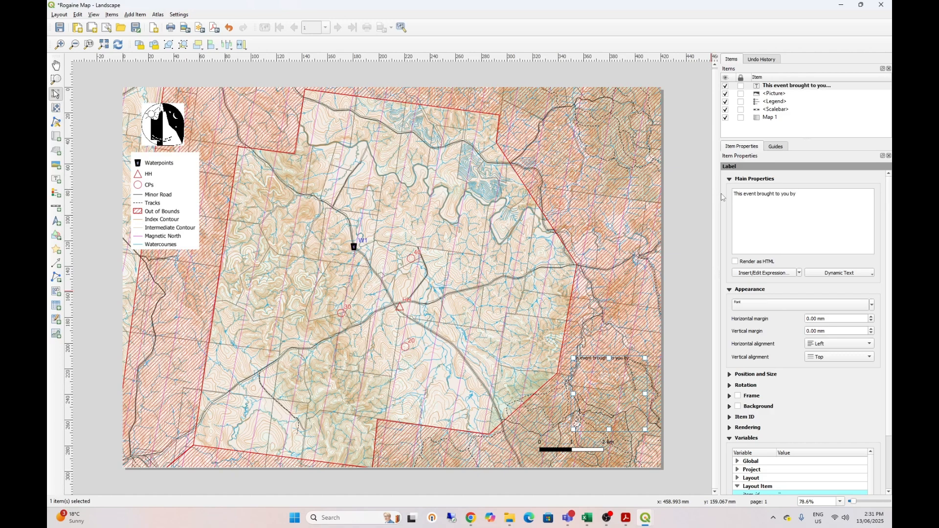
{"action": "type", "text": "y"}
{"action": "key", "text": "Return"}
{"action": "type", "text": "Wonderful QRA Volunteers"}
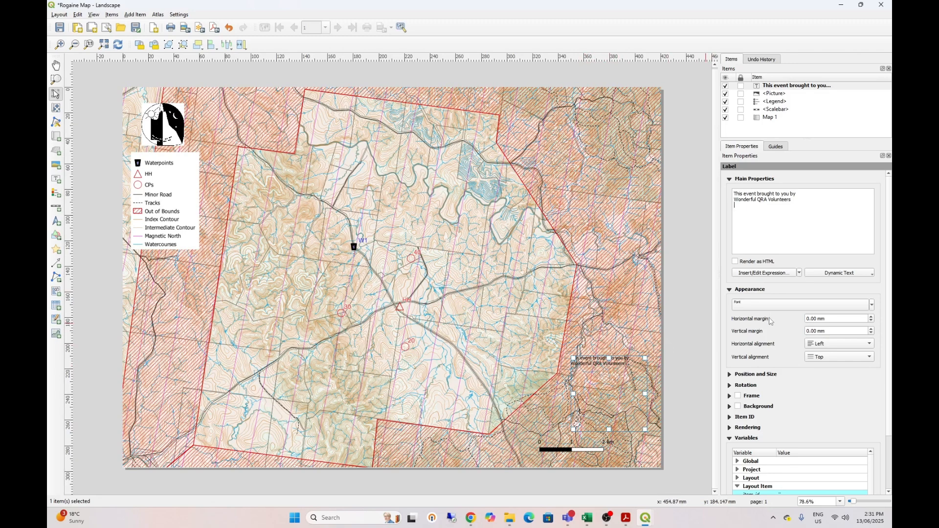
Enable the label's background and set its horizontal margin to 5 mm
{"action": "left_click", "coordinate": [738, 407]}
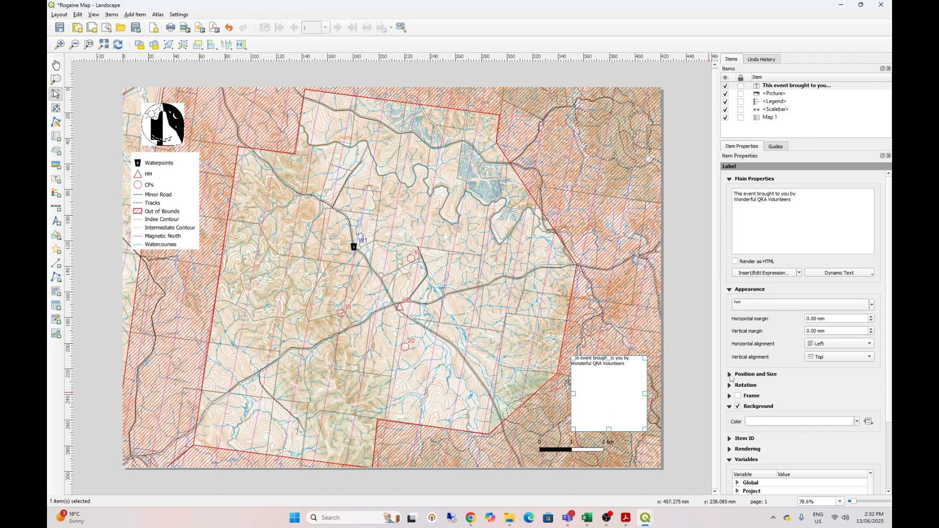
{"action": "left_click", "coordinate": [872, 316]}
{"action": "left_click", "coordinate": [872, 317]}
{"action": "left_click", "coordinate": [872, 317]}
{"action": "left_click", "coordinate": [871, 317]}
Set the label's vertical margin to 4 mm and shorten its box to fit the two text lines
{"action": "left_click", "coordinate": [872, 329]}
{"action": "left_click", "coordinate": [872, 330]}
{"action": "left_click", "coordinate": [871, 329]}
{"action": "left_click", "coordinate": [871, 330]}
{"action": "left_click_drag", "start_coordinate": [609, 429], "coordinate": [609, 387]}
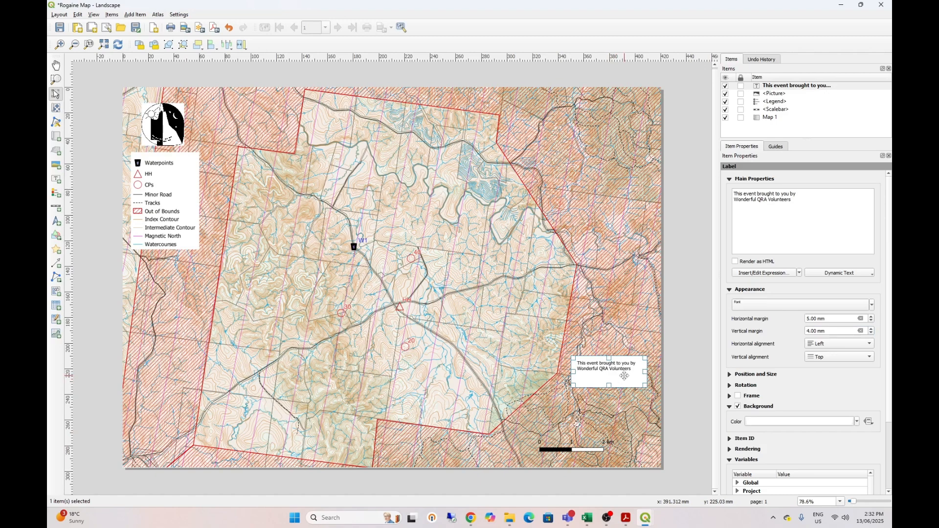
{"action": "left_click", "coordinate": [677, 333]}
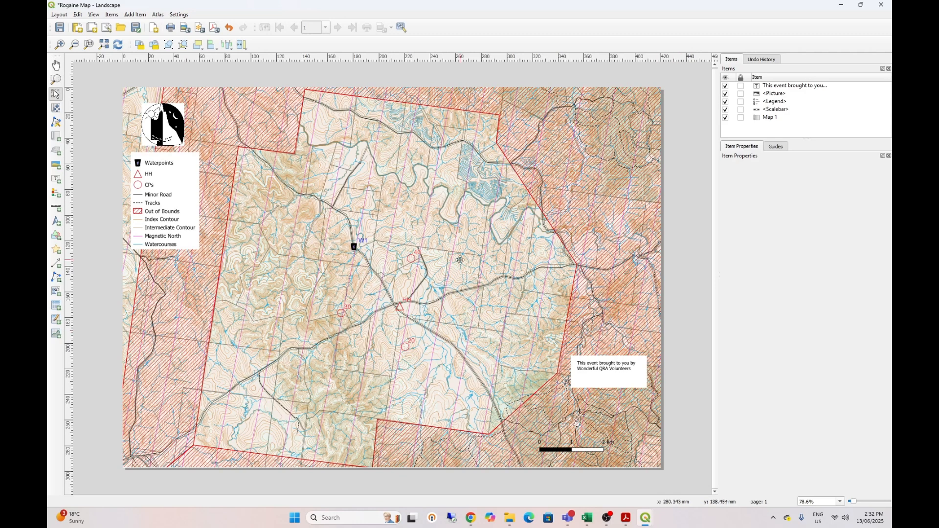
{"action": "left_click", "coordinate": [173, 126]}
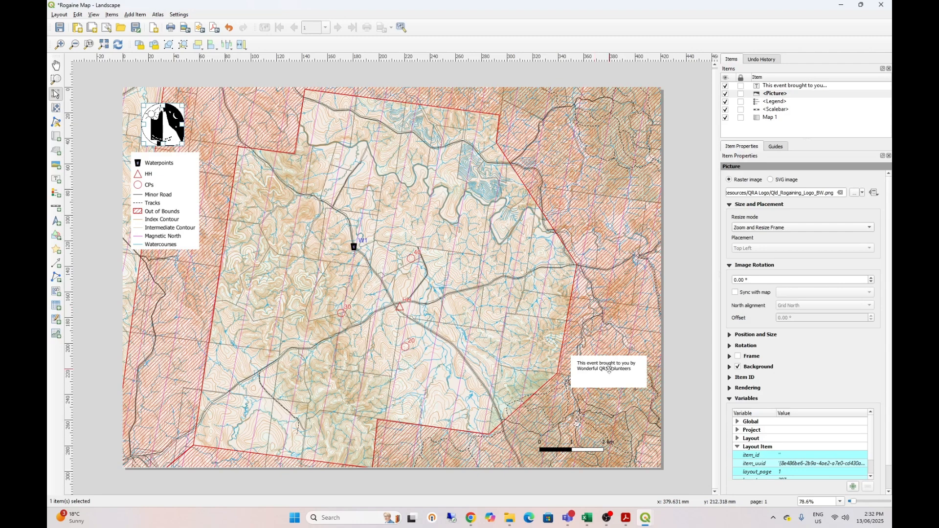
{"action": "left_click", "coordinate": [582, 448]}
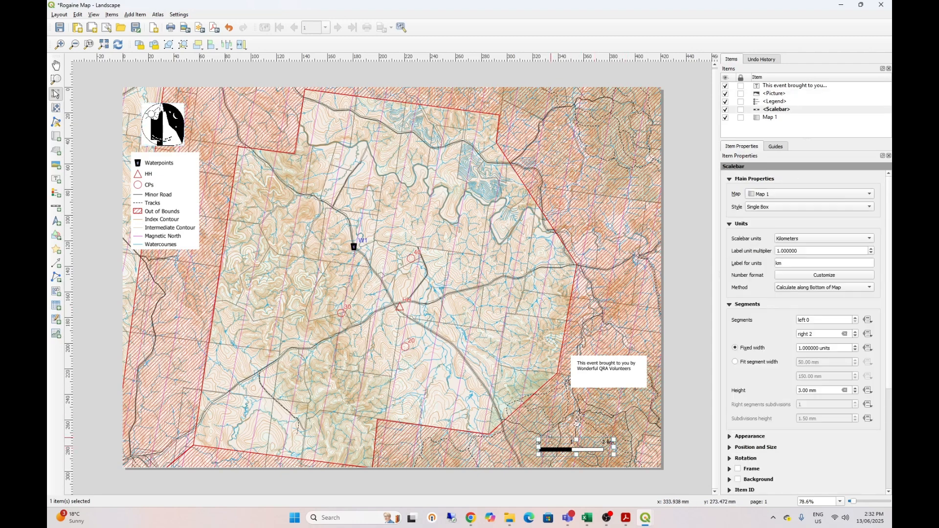
{"action": "left_click", "coordinate": [685, 400]}
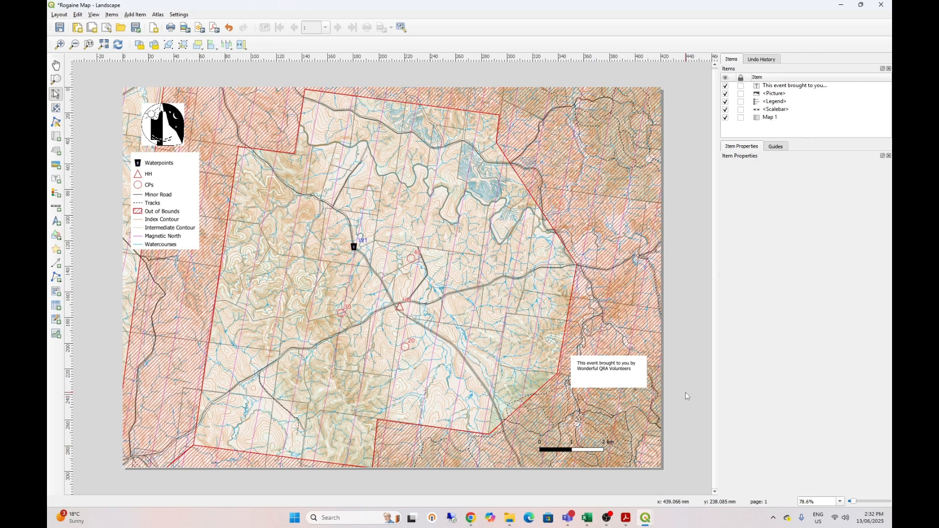
Start exporting the layout as a PDF with the file name "Demo Map"
{"action": "left_click", "coordinate": [59, 15]}
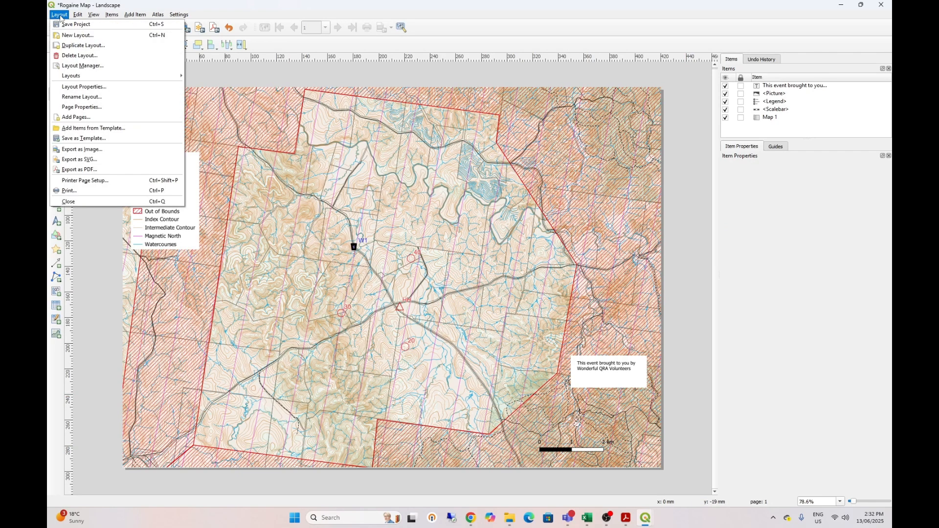
{"action": "left_click", "coordinate": [76, 170]}
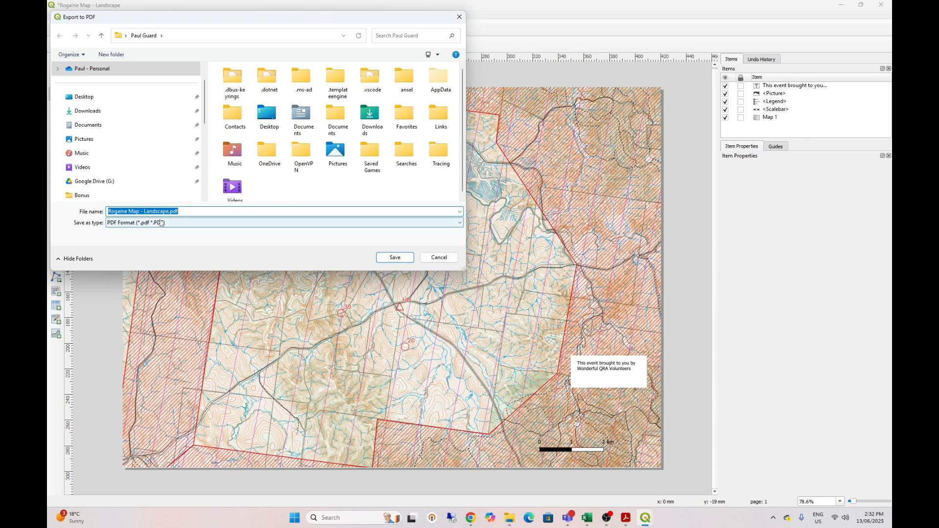
{"action": "left_click_drag", "start_coordinate": [169, 211], "coordinate": [67, 207]}
{"action": "type", "text": "Demo Map"}
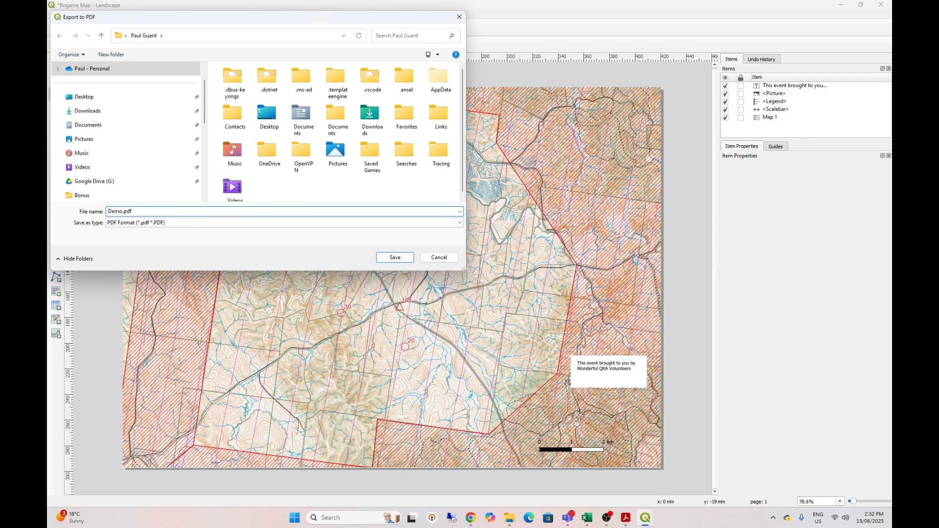
{"action": "left_click", "coordinate": [393, 258]}
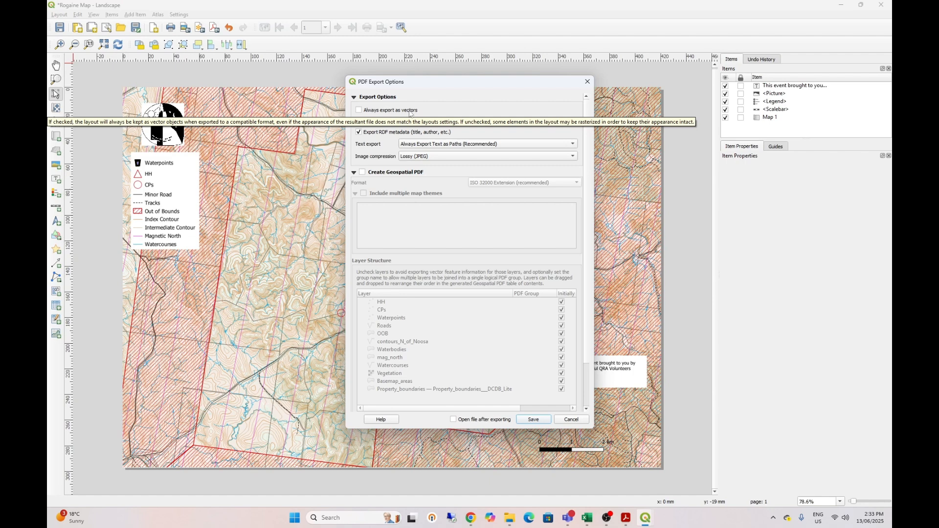
Enable geospatial PDF creation and opening the file after exporting, keep lossy JPEG compression, and save the PDF
{"action": "left_click", "coordinate": [431, 159]}
{"action": "left_click", "coordinate": [430, 160]}
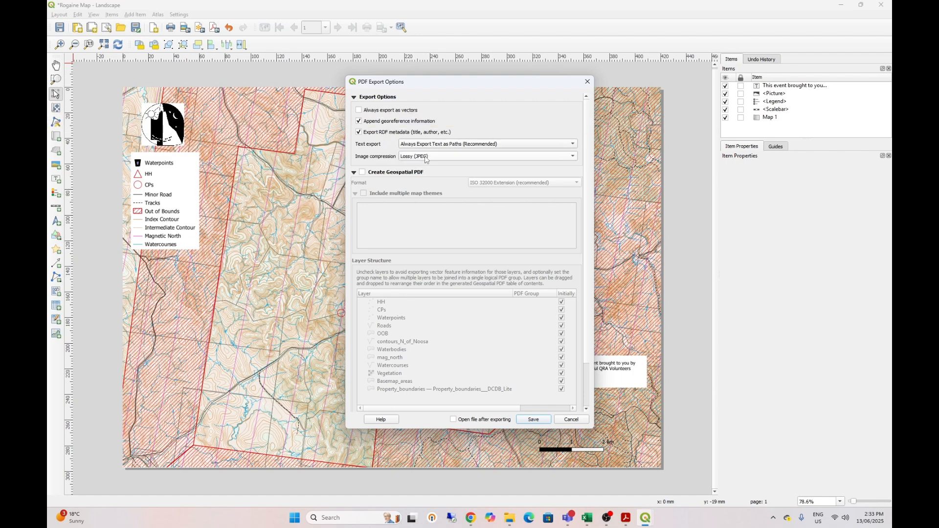
{"action": "left_click", "coordinate": [362, 175]}
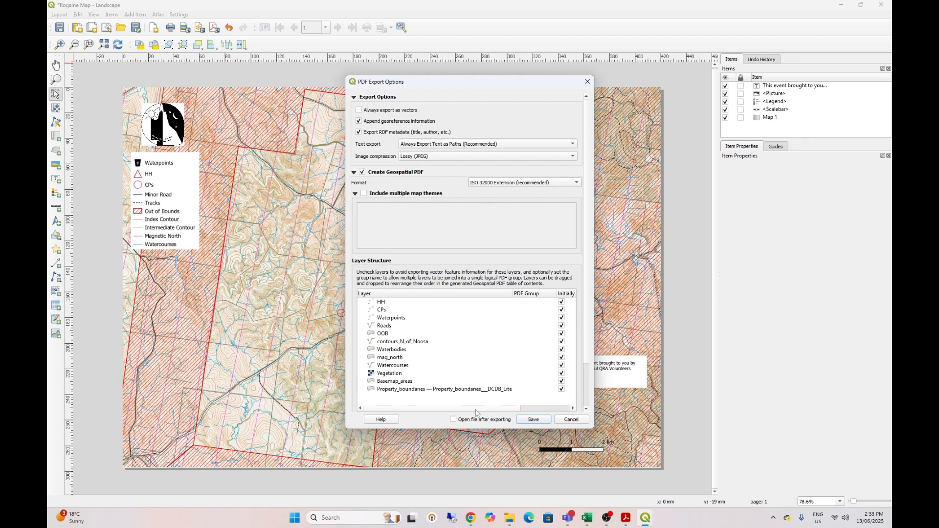
{"action": "left_click", "coordinate": [495, 419]}
{"action": "left_click", "coordinate": [533, 420]}
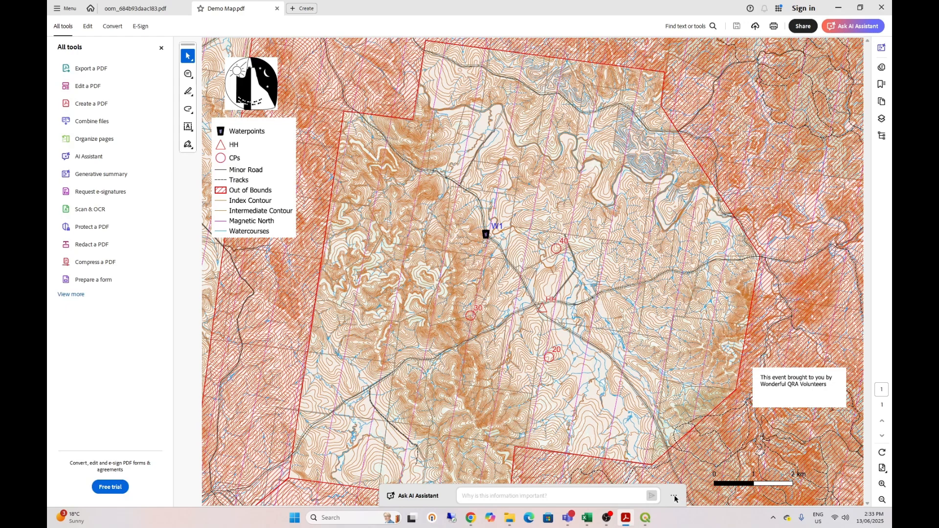
Close all tabs of the PDF viewer and close the layout window to return to the main map project
{"action": "left_click", "coordinate": [881, 7]}
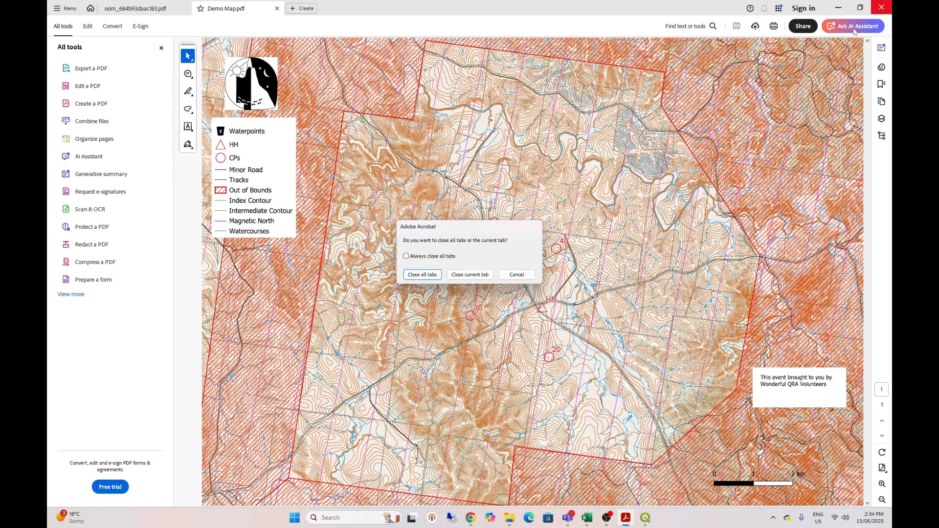
{"action": "left_click", "coordinate": [422, 275]}
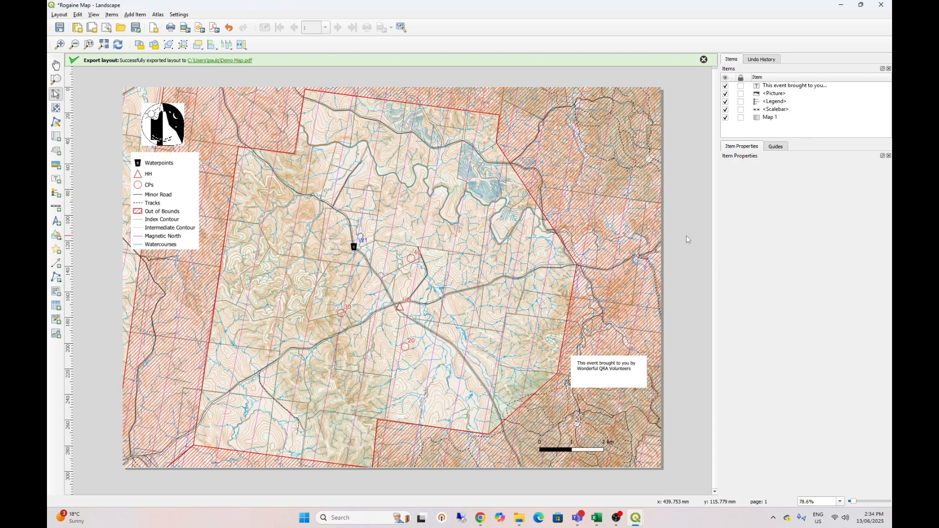
{"action": "left_click", "coordinate": [883, 7]}
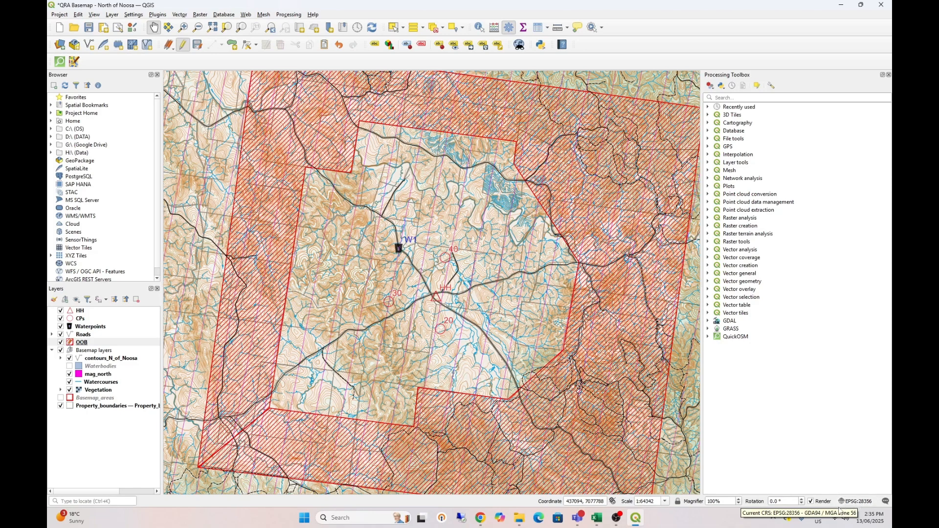
Change the project CRS to WGS 84 / Pseudo-Mercator (EPSG:3857), accepting the default coordinate transformations for the layers
{"action": "left_click", "coordinate": [856, 501]}
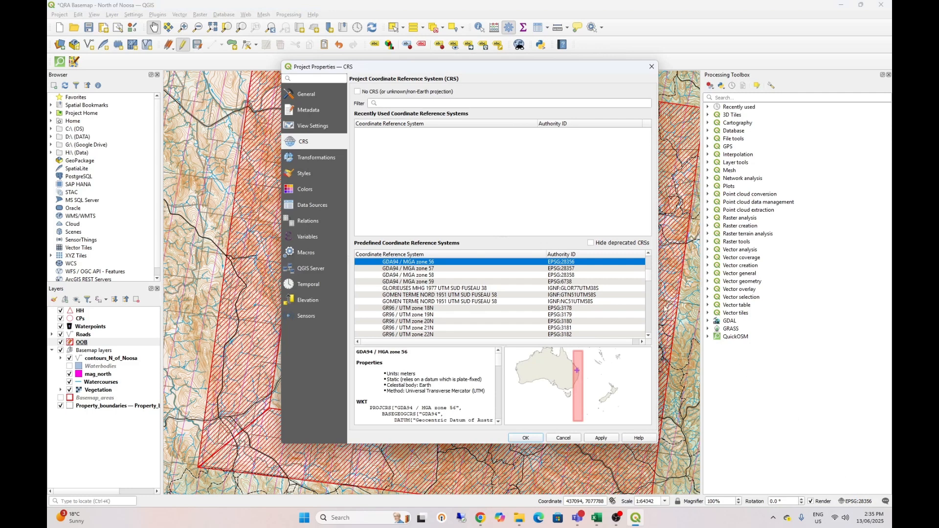
{"action": "left_click", "coordinate": [481, 103]}
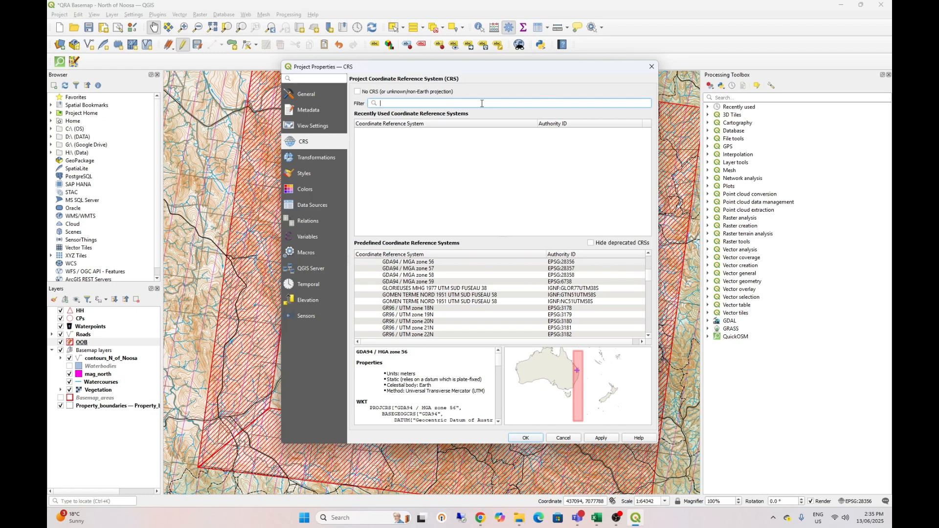
{"action": "type", "text": "38"}
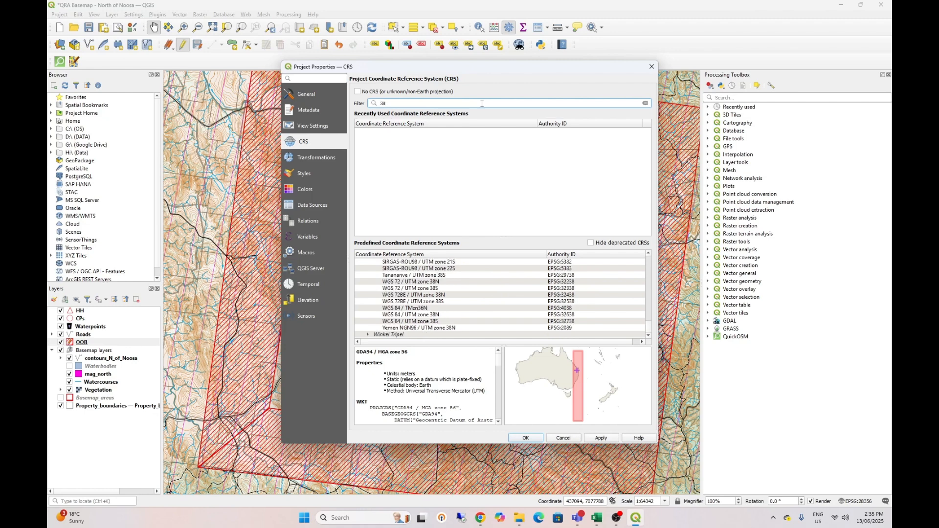
{"action": "type", "text": "57"}
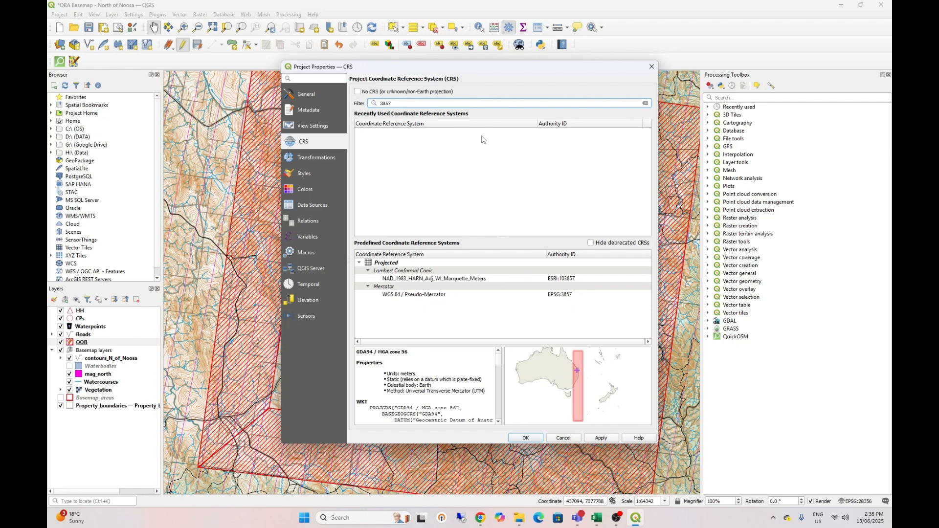
{"action": "left_click", "coordinate": [422, 295]}
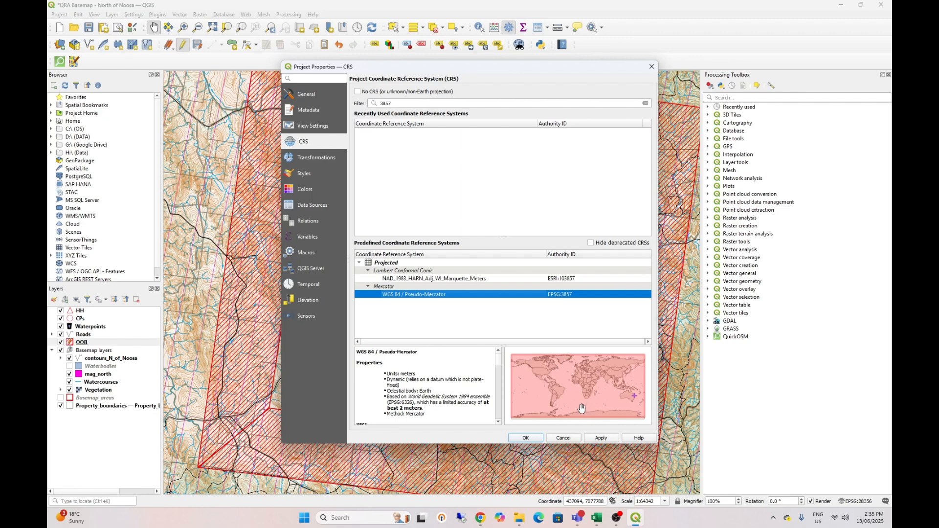
{"action": "left_click", "coordinate": [591, 439]}
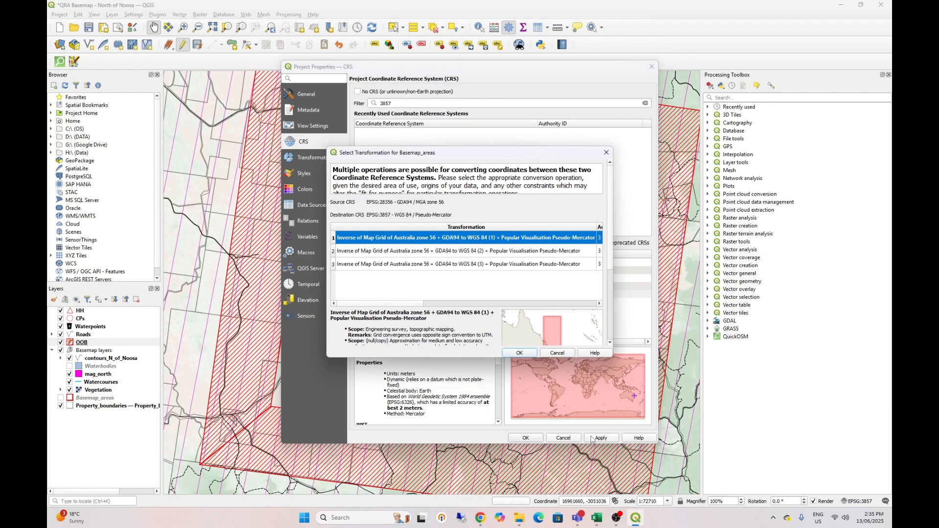
{"action": "left_click", "coordinate": [521, 353]}
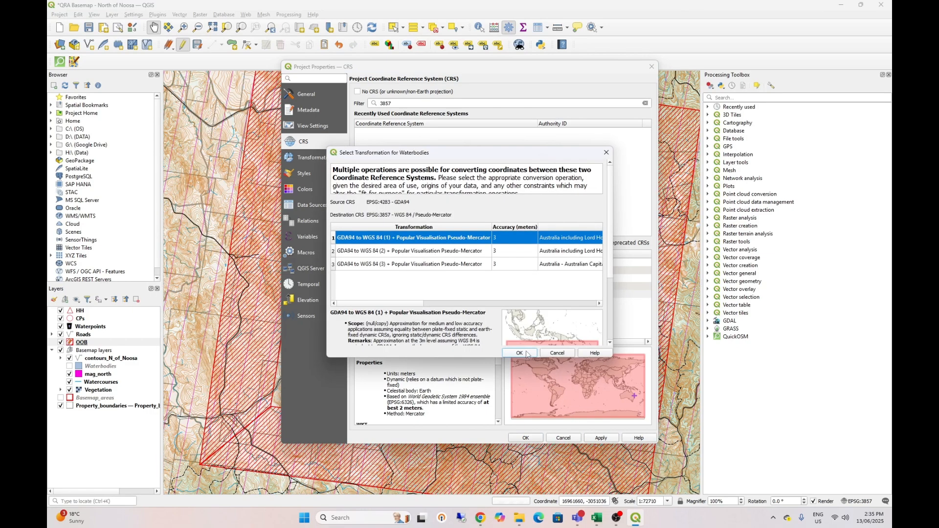
{"action": "left_click", "coordinate": [525, 353]}
{"action": "left_click", "coordinate": [527, 353]}
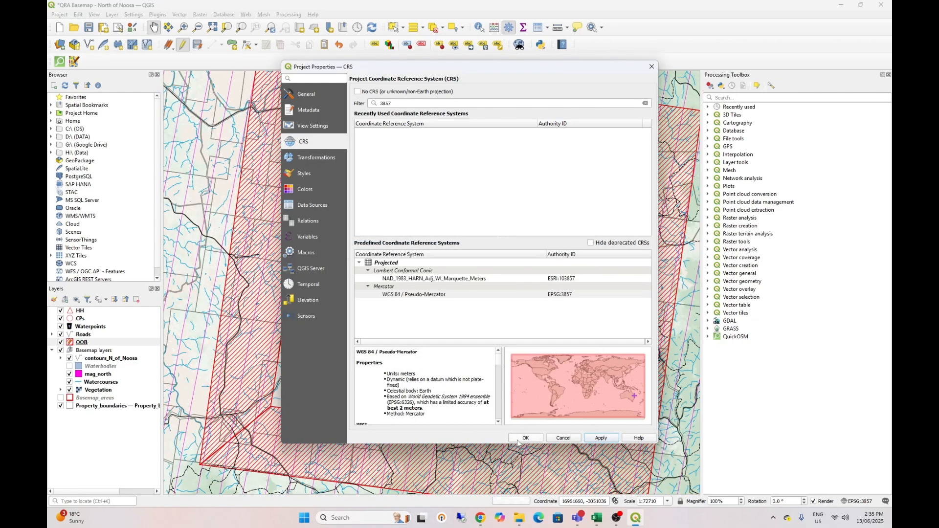
{"action": "left_click", "coordinate": [519, 438]}
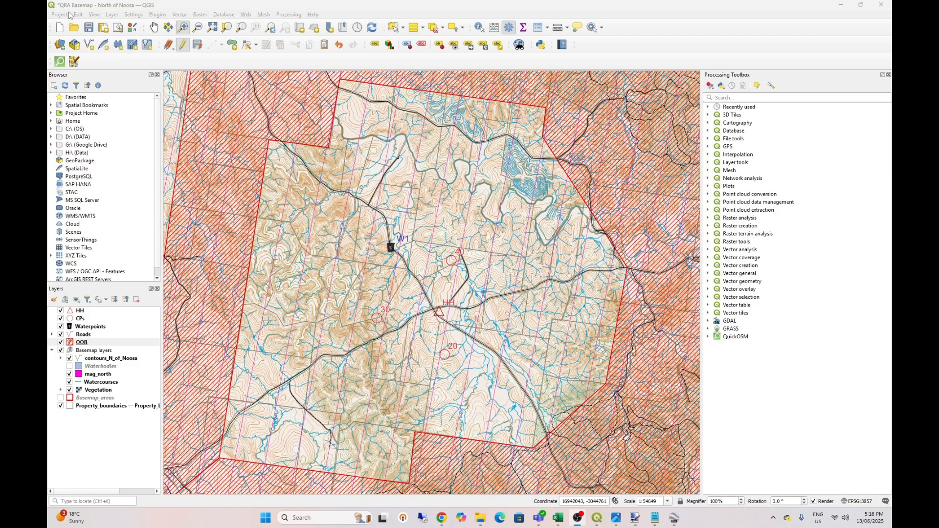
Set up an export of the current map view as an image at 150 dpi
{"action": "left_click", "coordinate": [60, 15]}
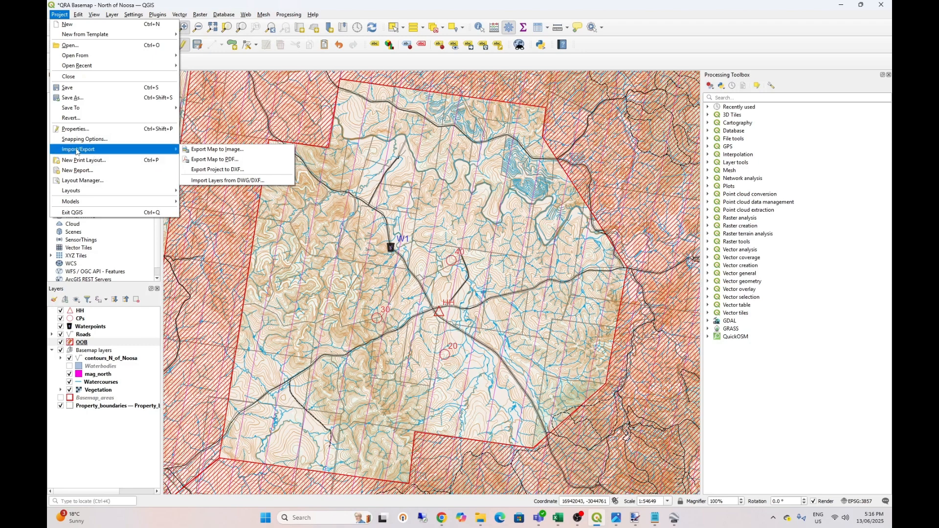
{"action": "left_click", "coordinate": [216, 151]}
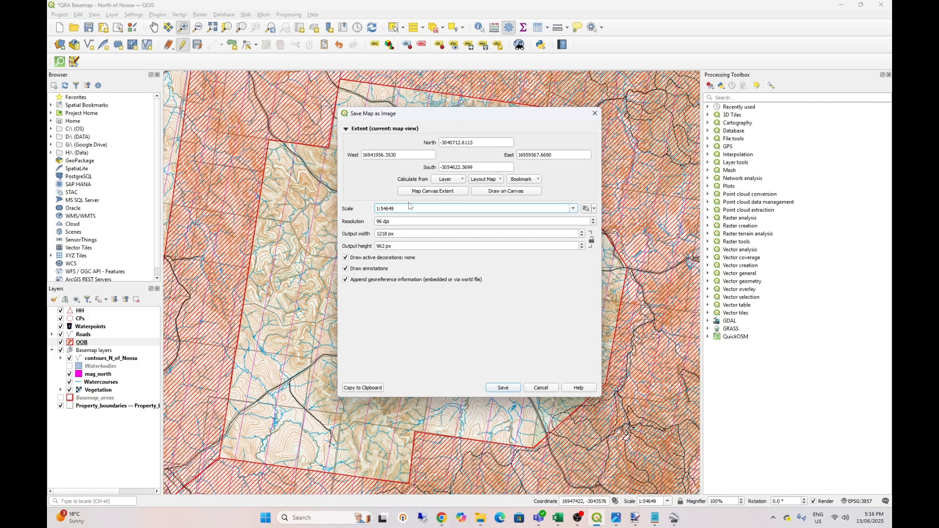
{"action": "left_click", "coordinate": [380, 221]}
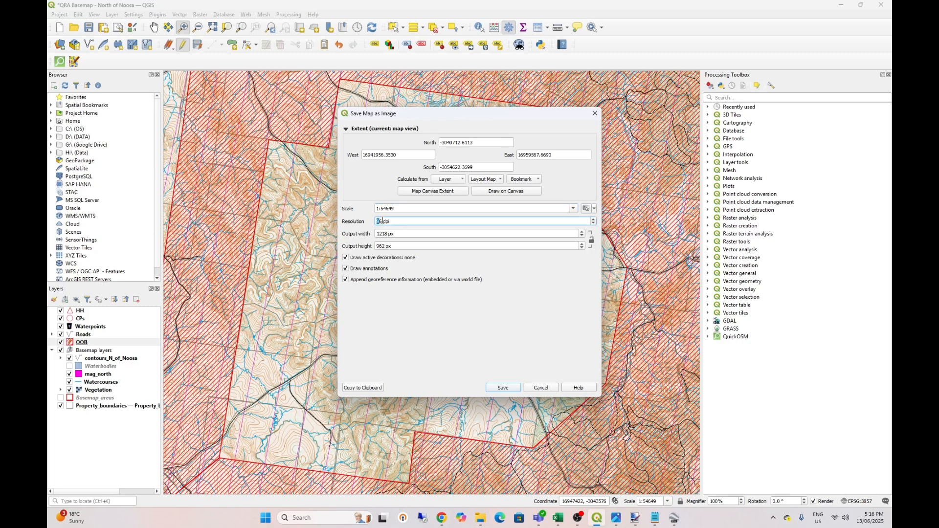
{"action": "left_click_drag", "start_coordinate": [379, 221], "coordinate": [370, 224]}
{"action": "type", "text": "150"}
{"action": "left_click", "coordinate": [411, 233]}
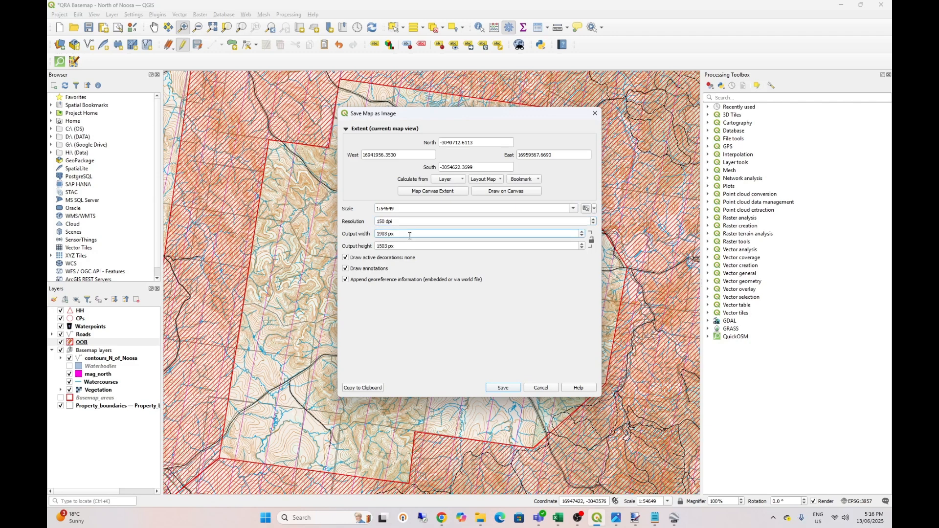
Save the map image in the Downloads folder under the file name demo_map
{"action": "left_click", "coordinate": [502, 388]}
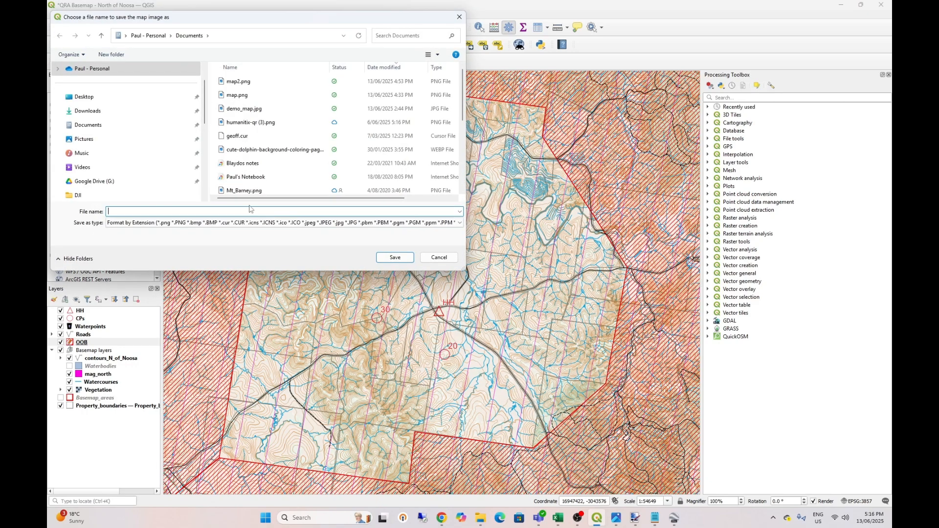
{"action": "left_click", "coordinate": [88, 111]}
{"action": "left_click", "coordinate": [163, 210]}
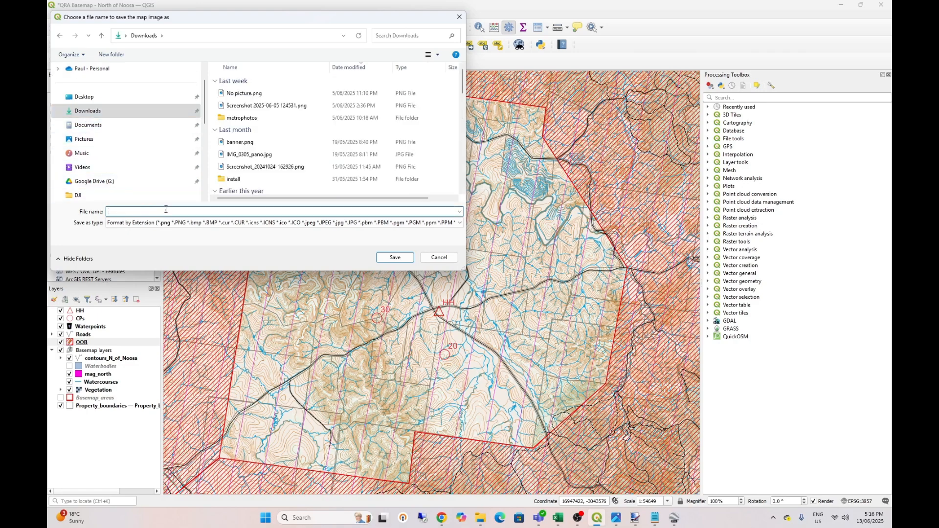
{"action": "type", "text": "demo"}
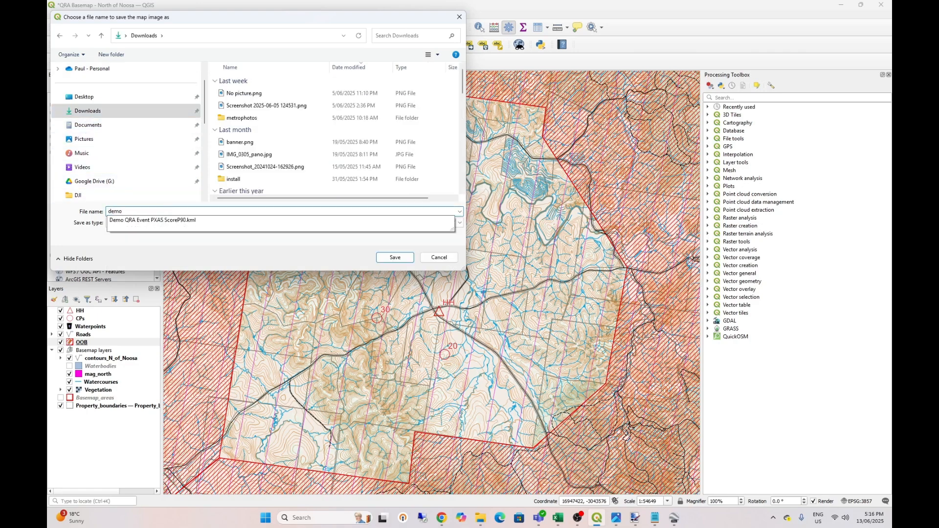
{"action": "type", "text": "_map"}
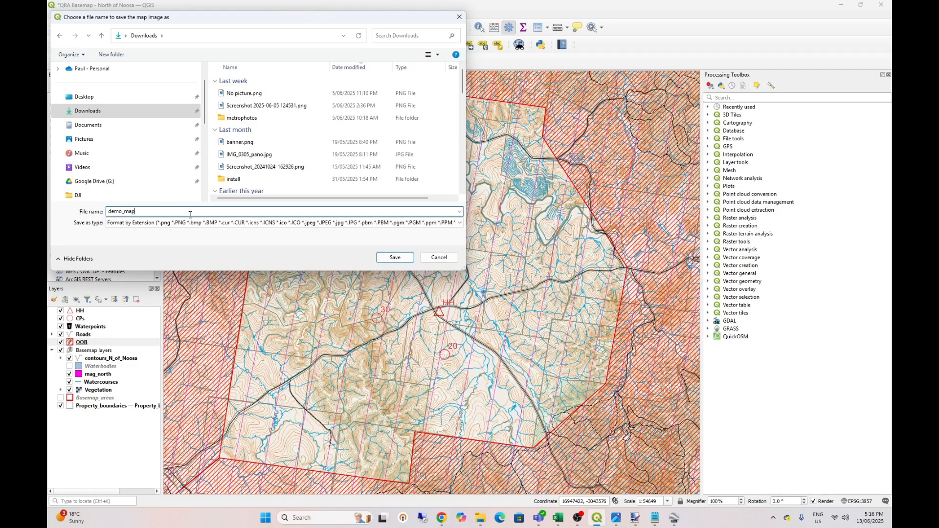
{"action": "left_click", "coordinate": [396, 258]}
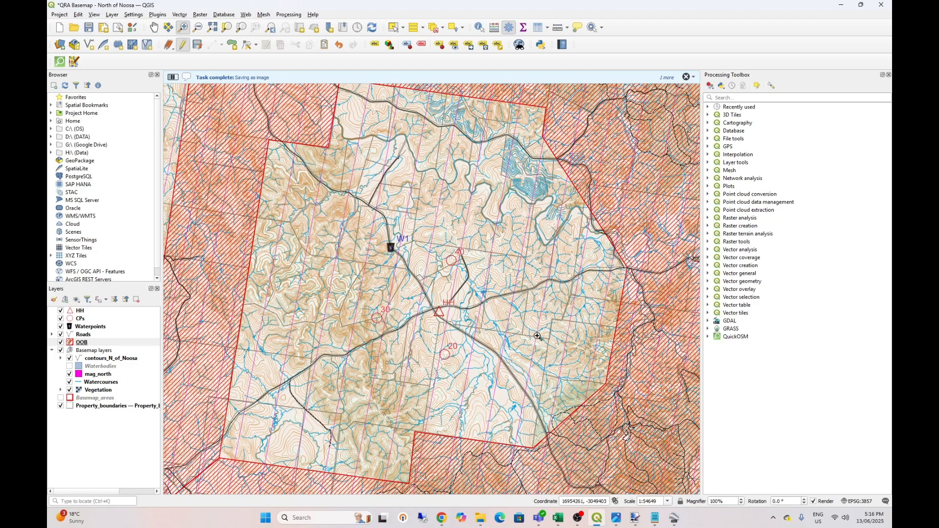
Switch to Chrome's p.fne.com.au O-Utils page and select its web address
{"action": "mouse_move", "coordinate": [442, 521]}
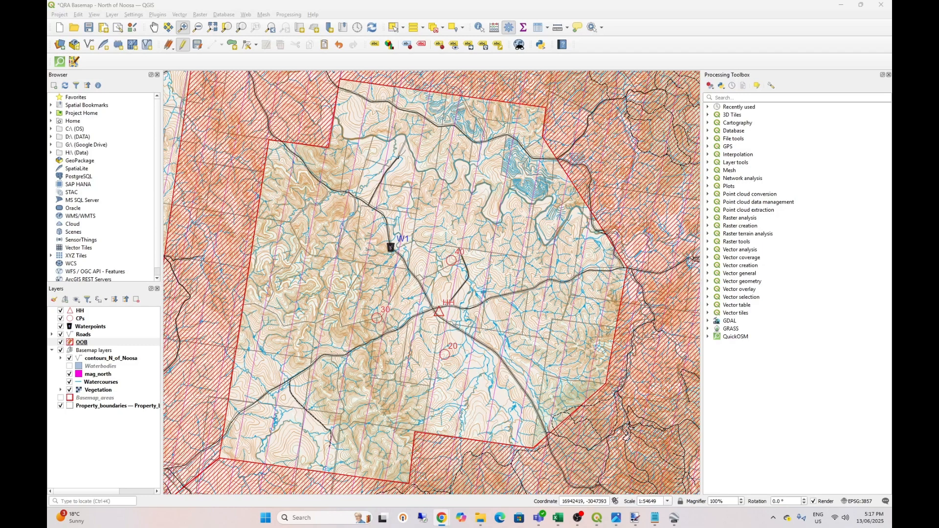
{"action": "left_click_drag", "start_coordinate": [47, 152], "coordinate": [510, 4]}
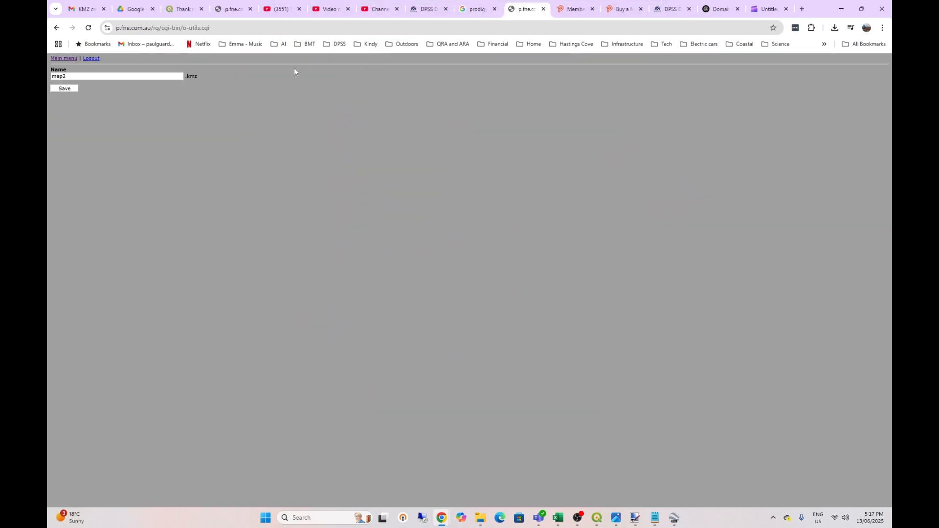
{"action": "left_click", "coordinate": [225, 28]}
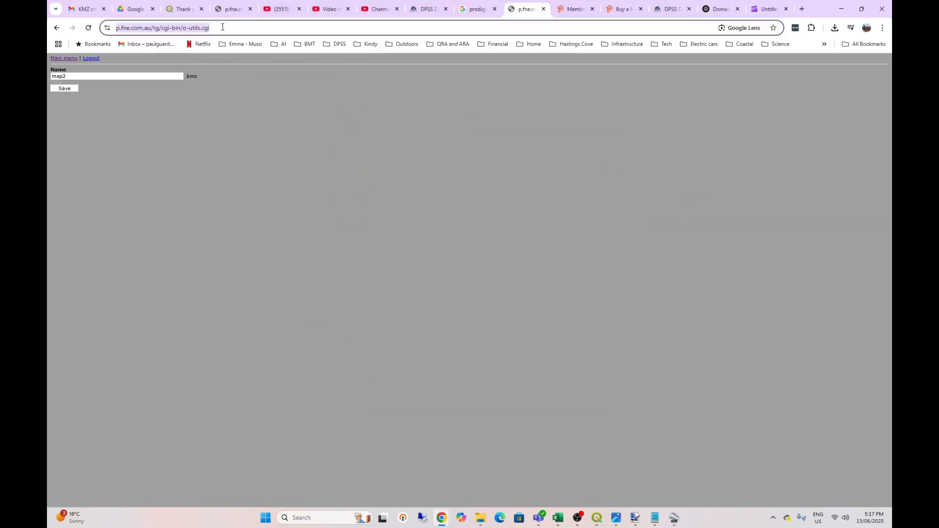
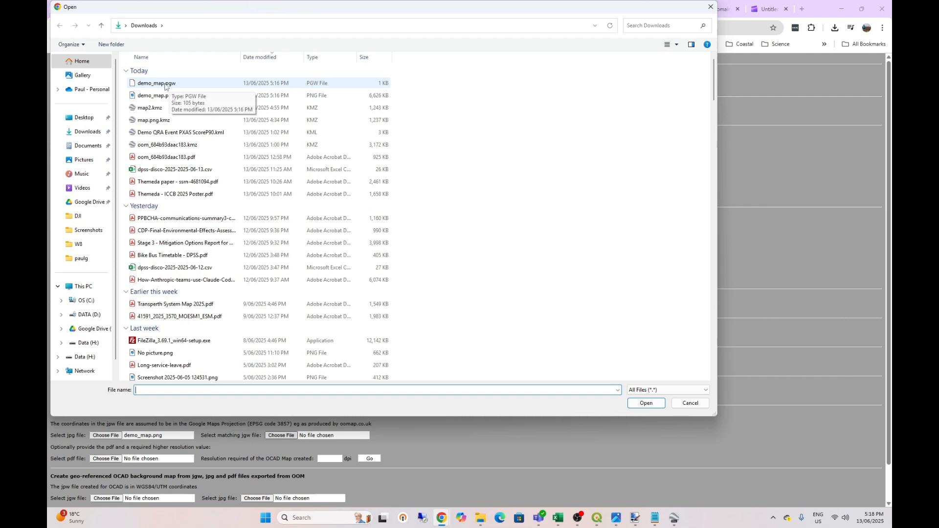
Select demo_map.pgw as the matching world file for demo_map.png and run the conversion to a 512x512-tile KMZ
{"action": "left_click", "coordinate": [184, 86]}
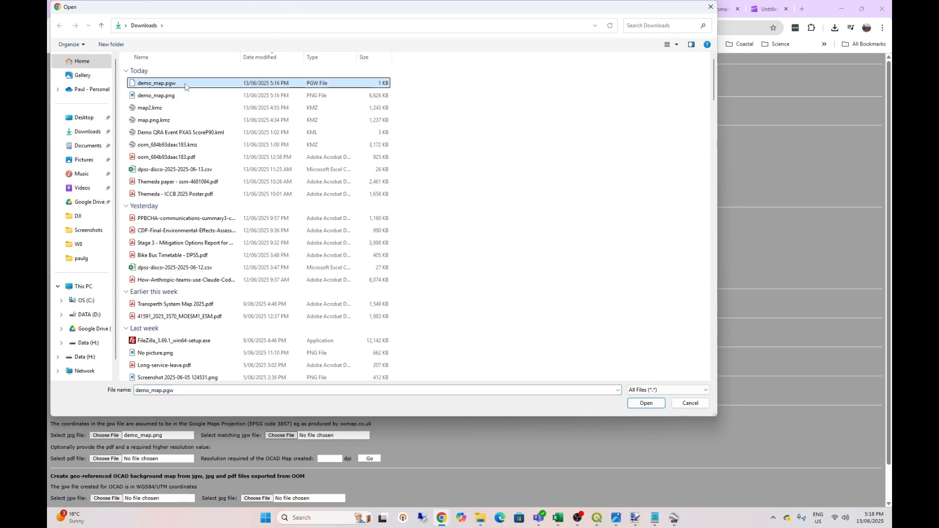
{"action": "double_click", "coordinate": [158, 84]}
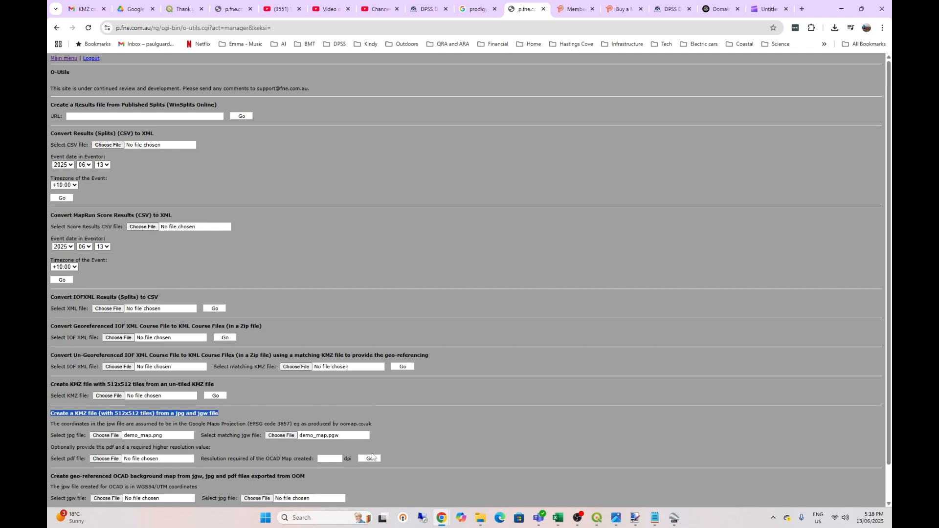
{"action": "left_click", "coordinate": [371, 460]}
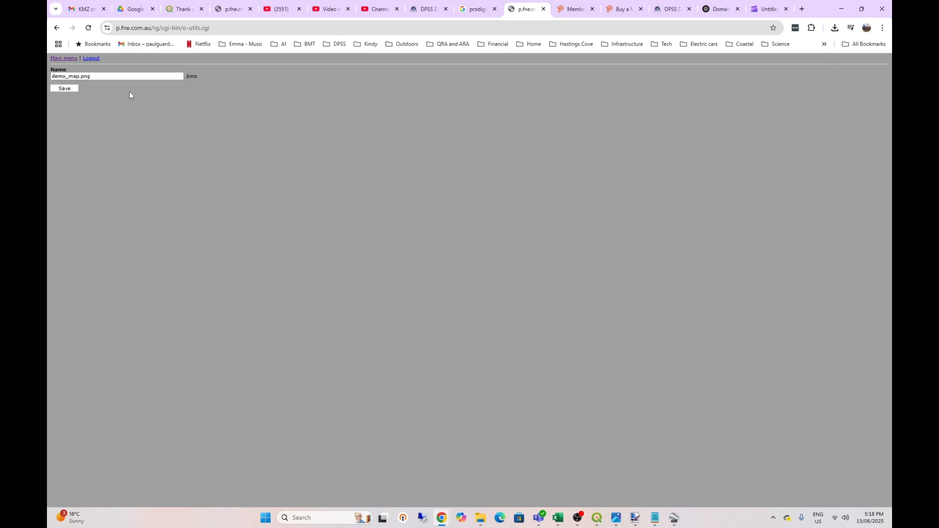
Remove the .png ending from the KMZ name and save the file as demo_map.kmz in the Downloads folder
{"action": "left_click_drag", "start_coordinate": [101, 77], "coordinate": [80, 77]}
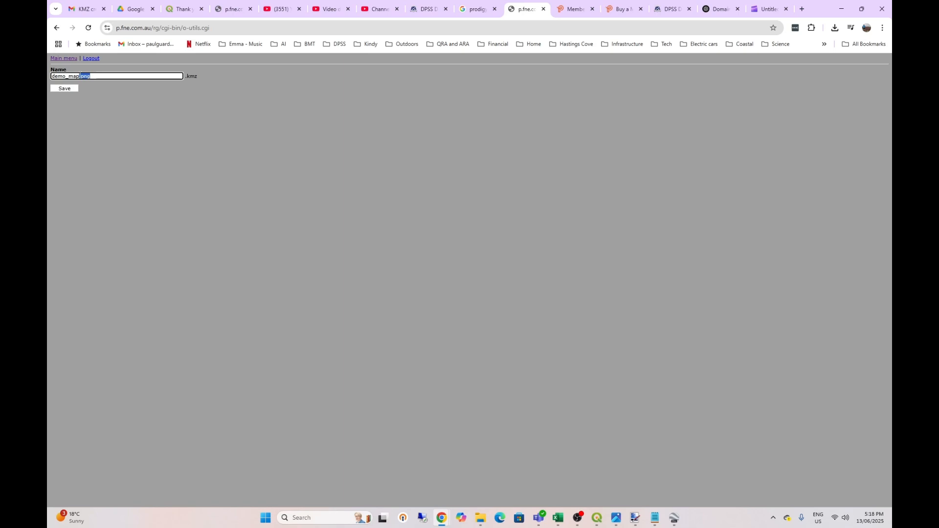
{"action": "key", "text": "BackSpace"}
{"action": "left_click", "coordinate": [66, 88]}
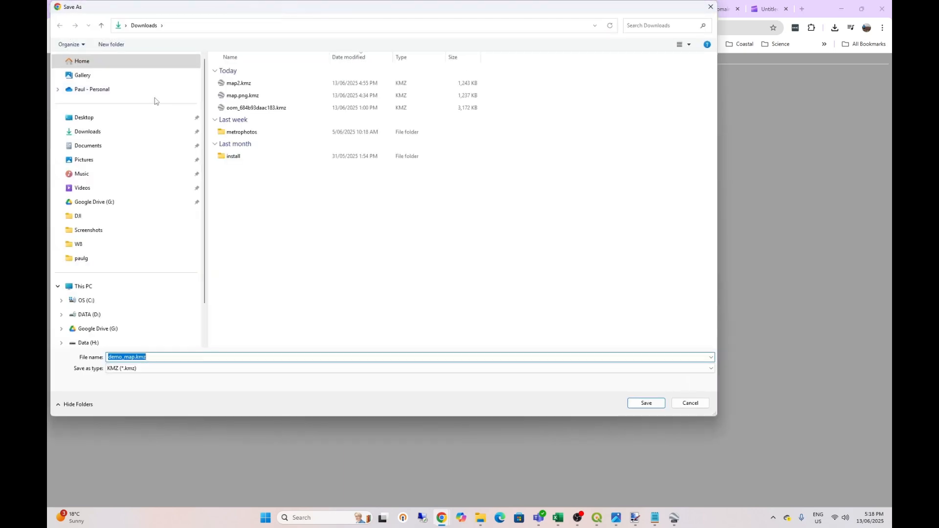
{"action": "left_click", "coordinate": [646, 403]}
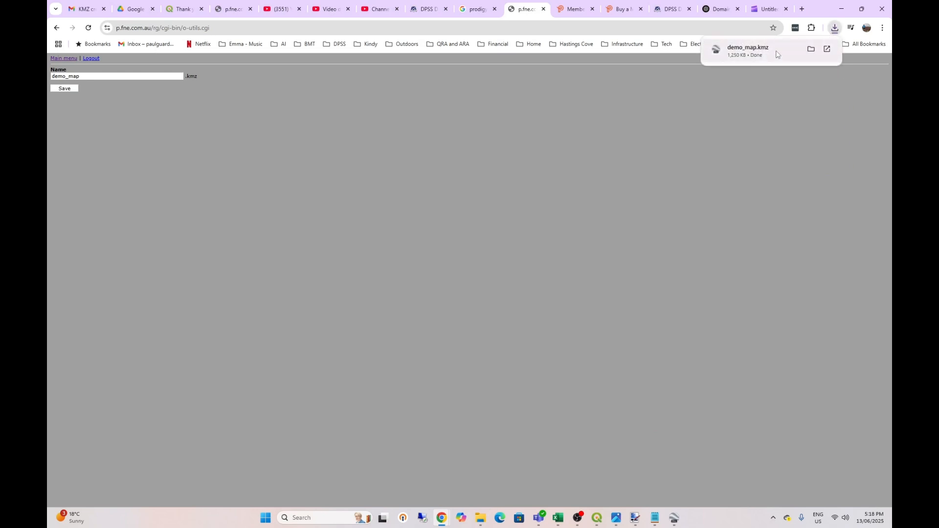
Open the downloaded demo_map.kmz in Google Earth Pro, and hide and collapse the older map2.kmz overlay
{"action": "left_click", "coordinate": [744, 57]}
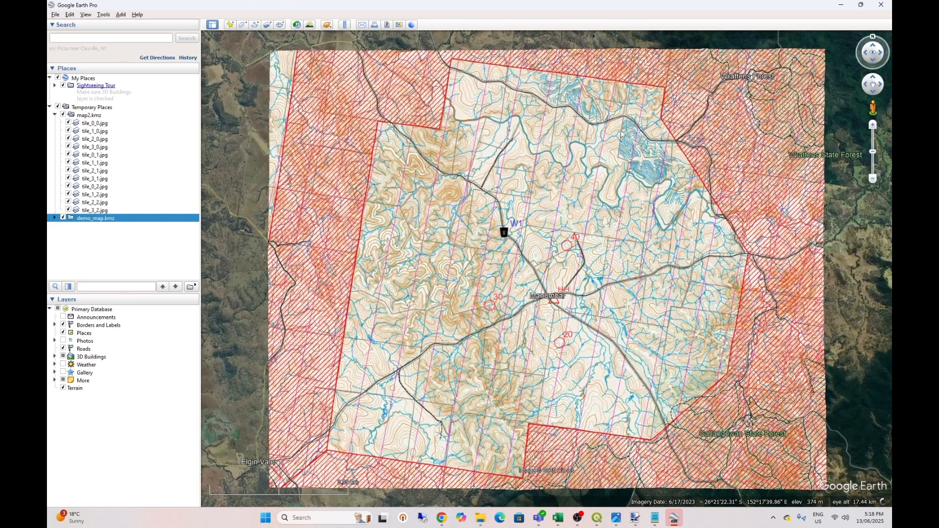
{"action": "left_click", "coordinate": [62, 114]}
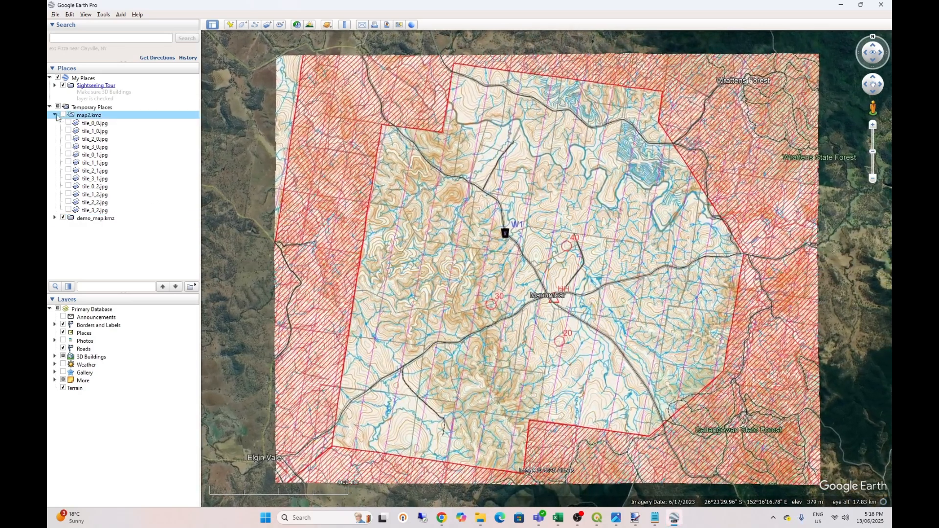
{"action": "left_click", "coordinate": [56, 115]}
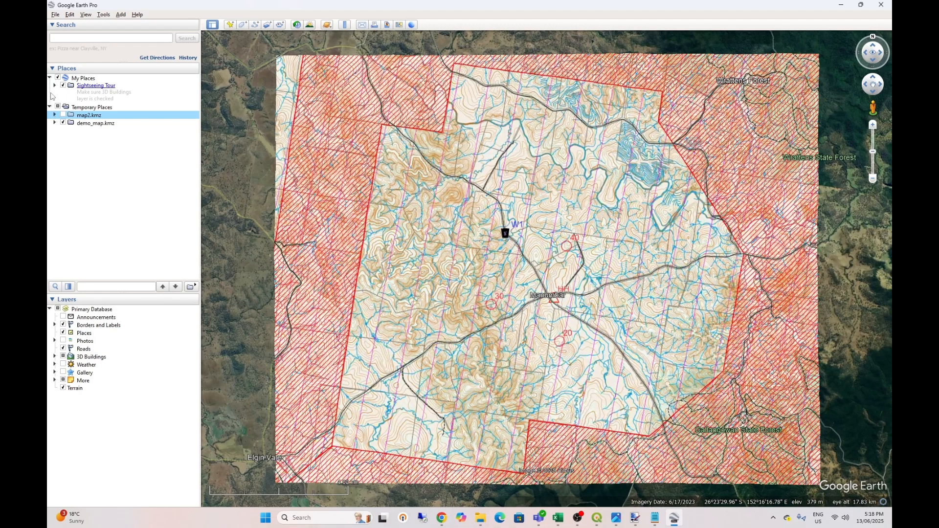
Toggle the demo_map.kmz overlay off and on to compare it with the satellite imagery
{"action": "left_click", "coordinate": [63, 122]}
{"action": "left_click", "coordinate": [62, 123]}
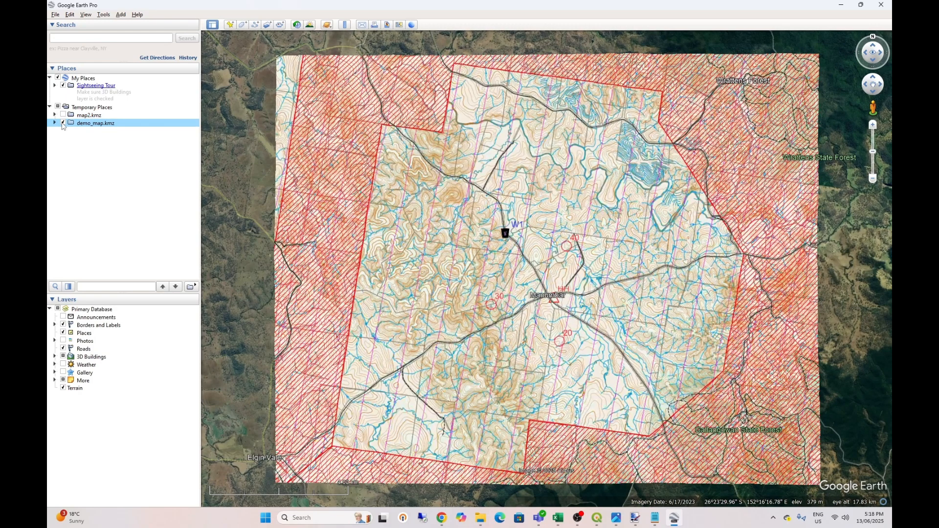
{"action": "left_click", "coordinate": [63, 124]}
{"action": "left_click", "coordinate": [62, 123]}
Switch to QGIS and set the project coordinate reference system to EPSG:28356 - GDA94 / MGA zone 56
{"action": "mouse_move", "coordinate": [592, 525]}
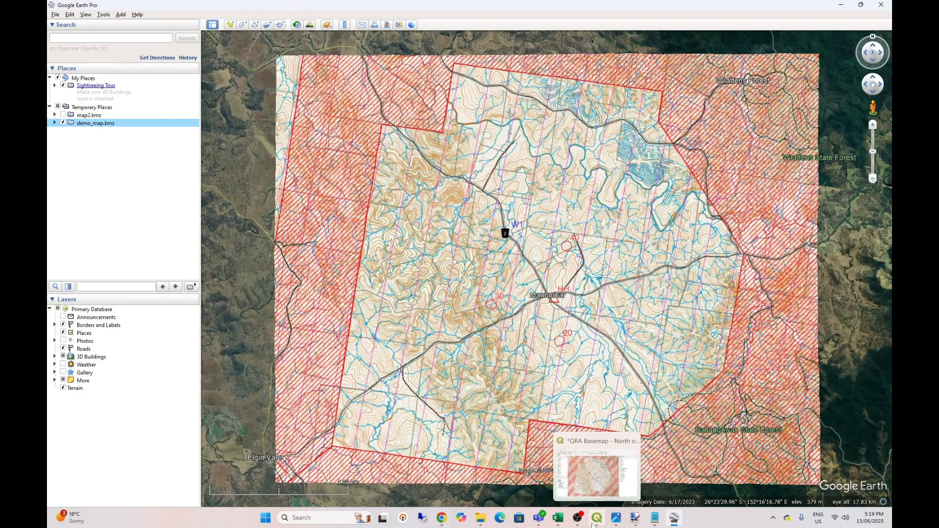
{"action": "left_click", "coordinate": [589, 473]}
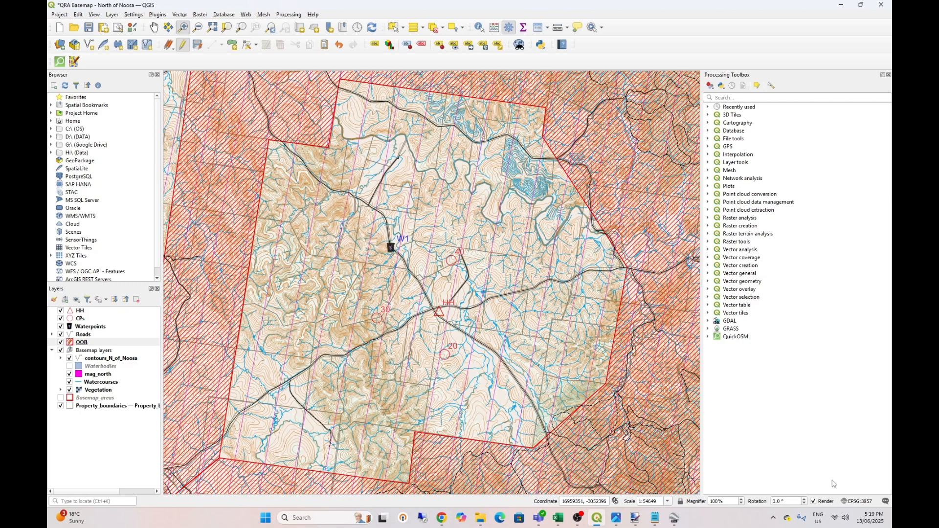
{"action": "left_click", "coordinate": [863, 504]}
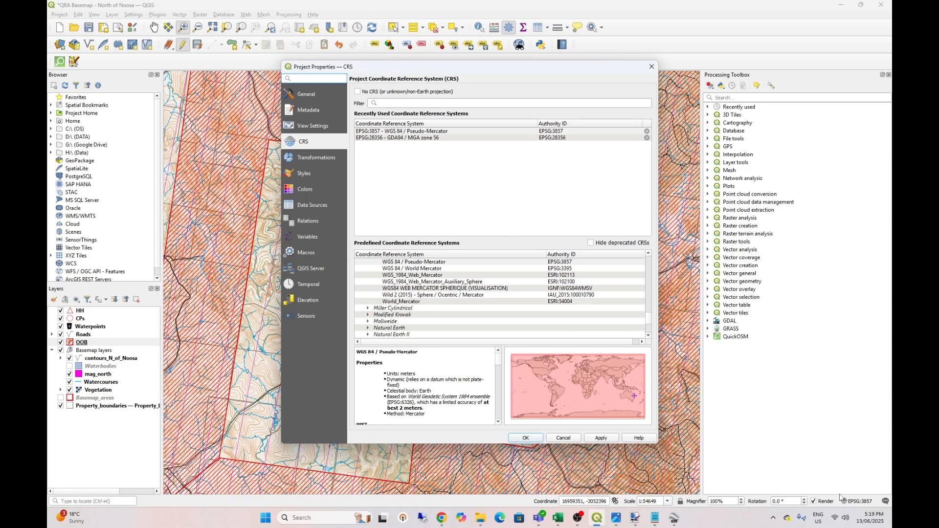
{"action": "left_click", "coordinate": [415, 138]}
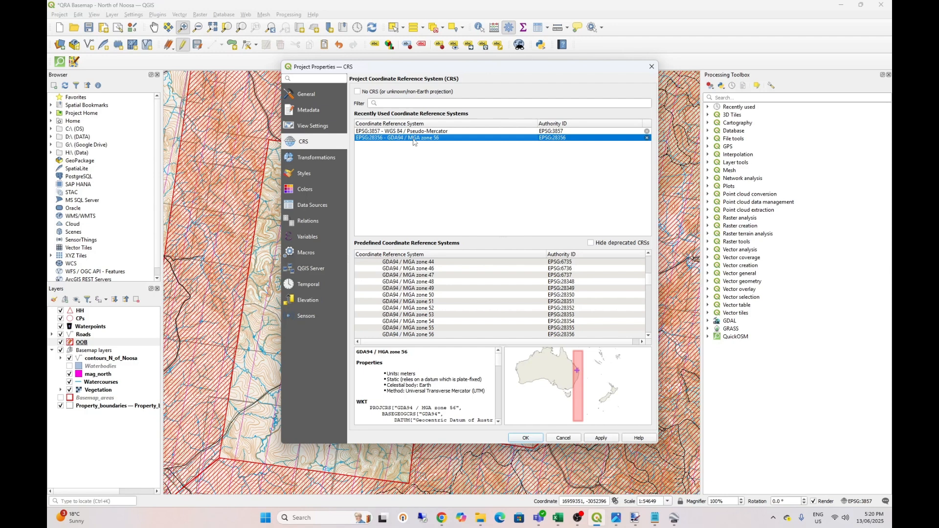
{"action": "left_click", "coordinate": [423, 104]}
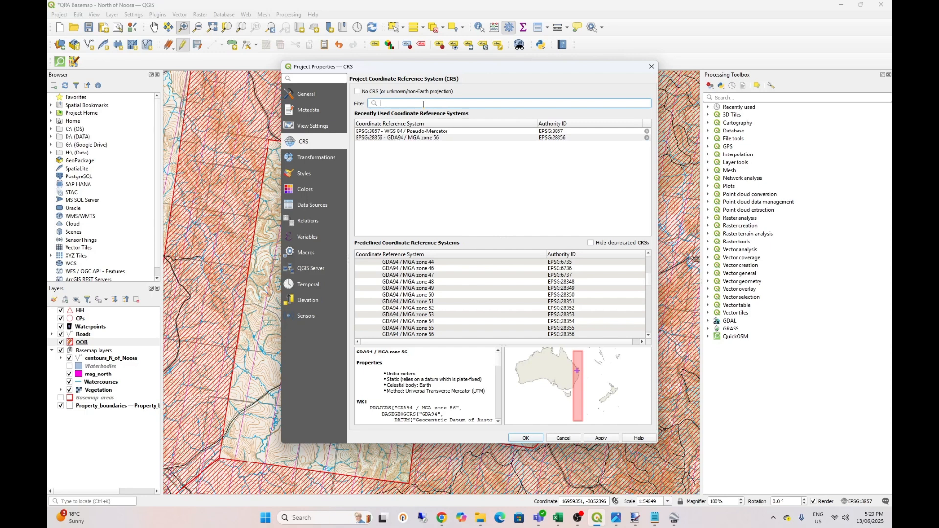
{"action": "type", "text": "2"}
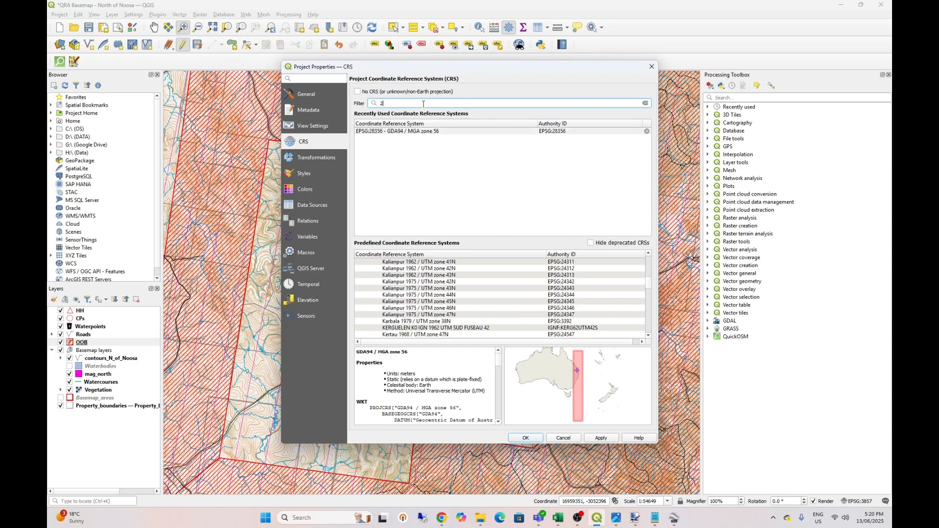
{"action": "type", "text": "8356"}
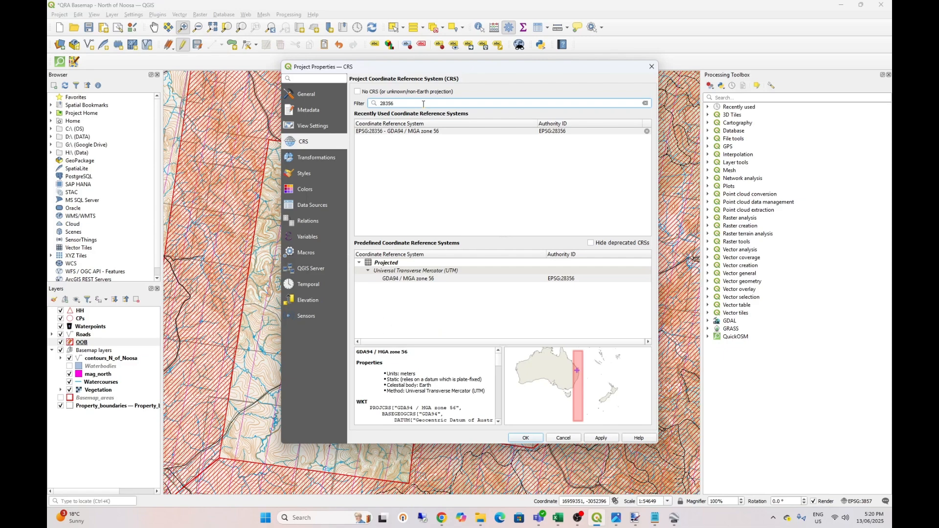
{"action": "left_click", "coordinate": [442, 280]}
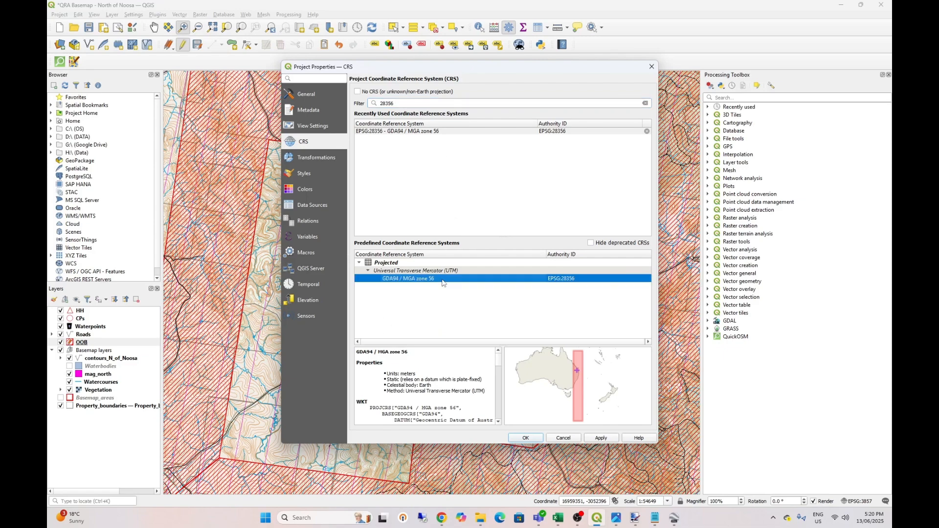
{"action": "left_click", "coordinate": [526, 438]}
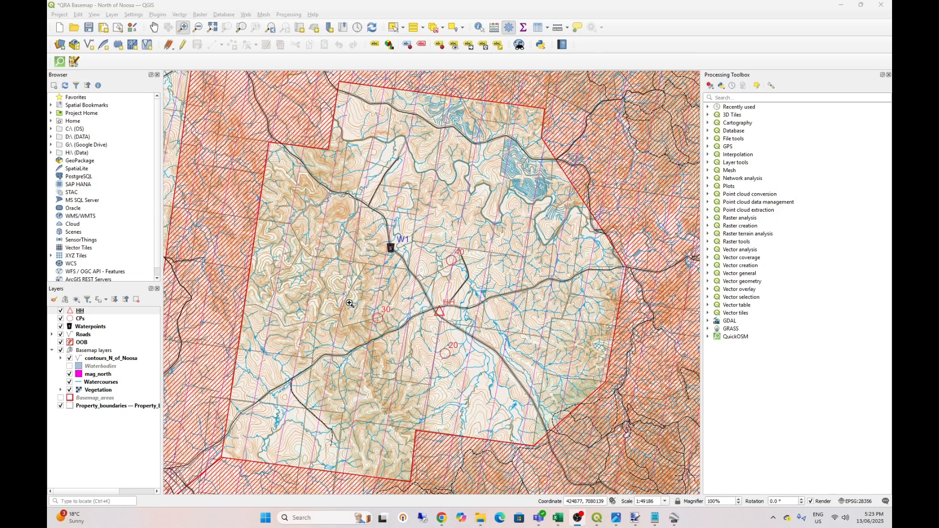
Start exporting the HH layer's features with Keyhole Markup Language [KML] as the format
{"action": "right_click", "coordinate": [81, 311]}
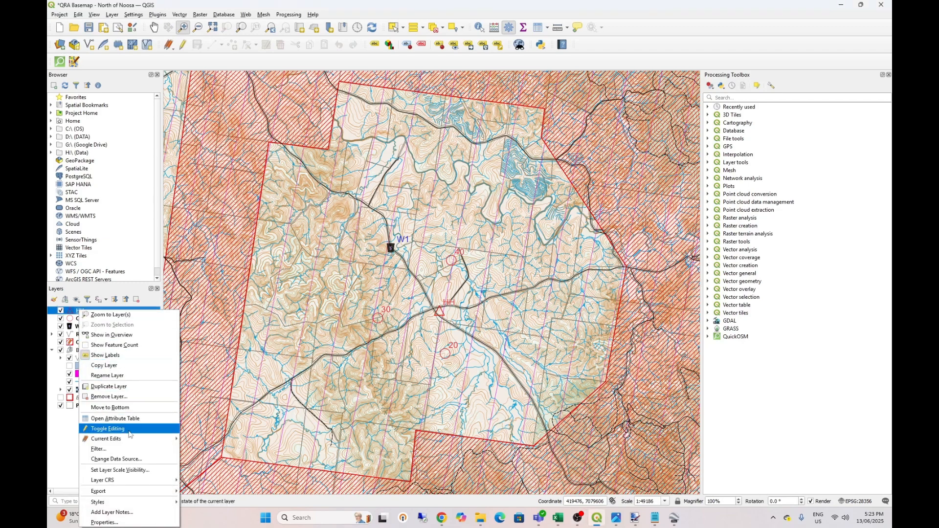
{"action": "mouse_move", "coordinate": [123, 494]}
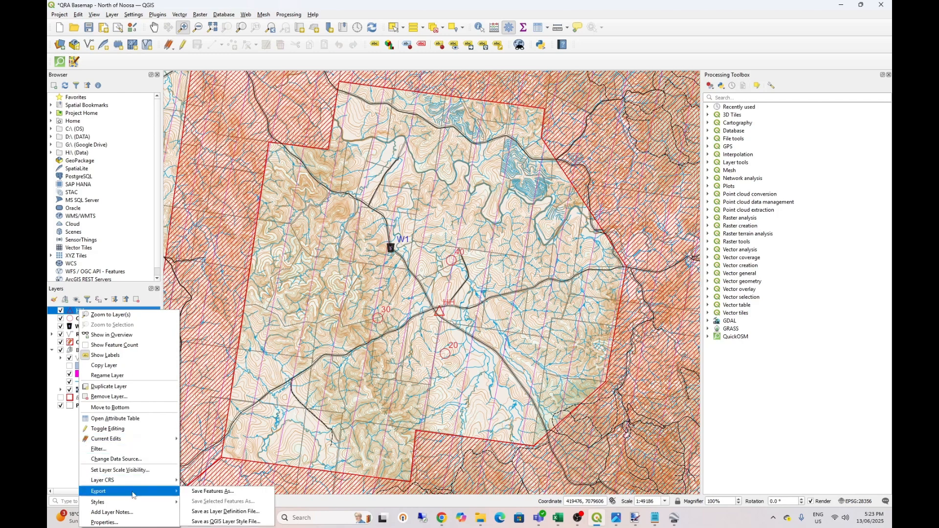
{"action": "left_click", "coordinate": [206, 492]}
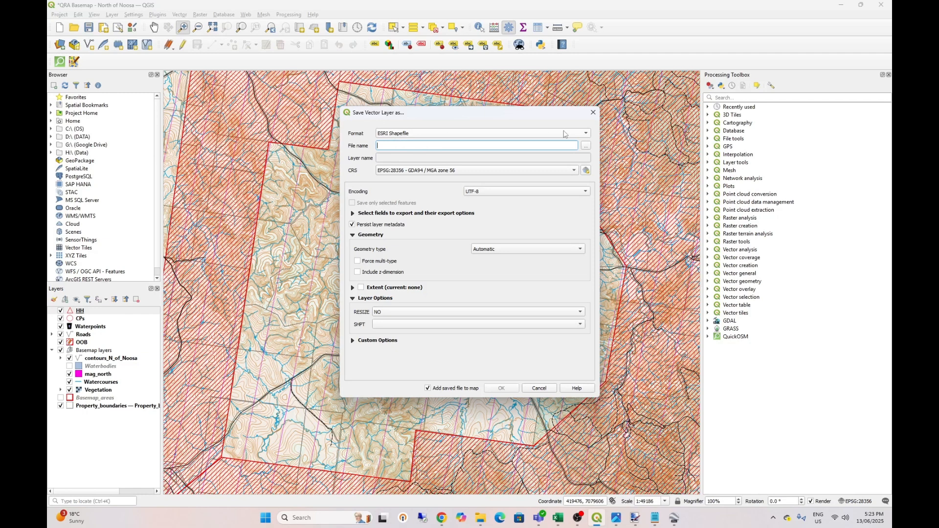
{"action": "left_click", "coordinate": [587, 134]}
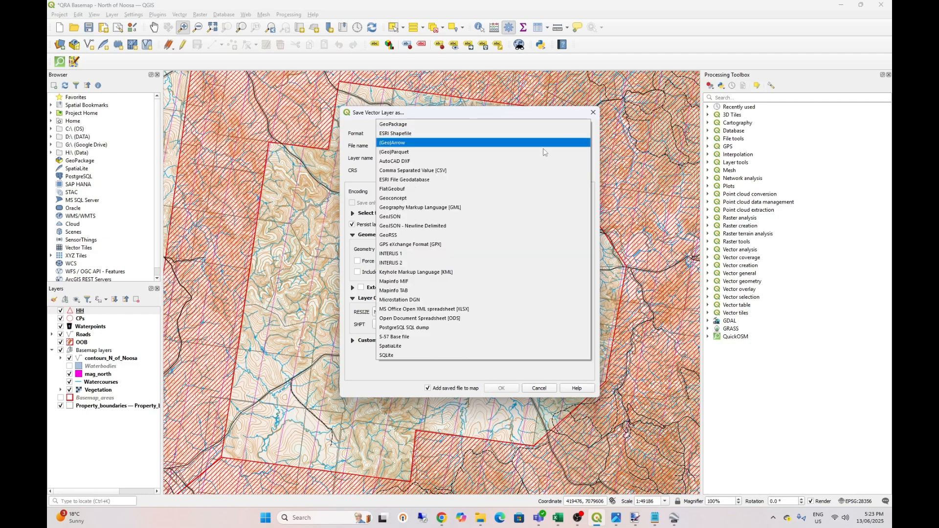
{"action": "left_click", "coordinate": [445, 276]}
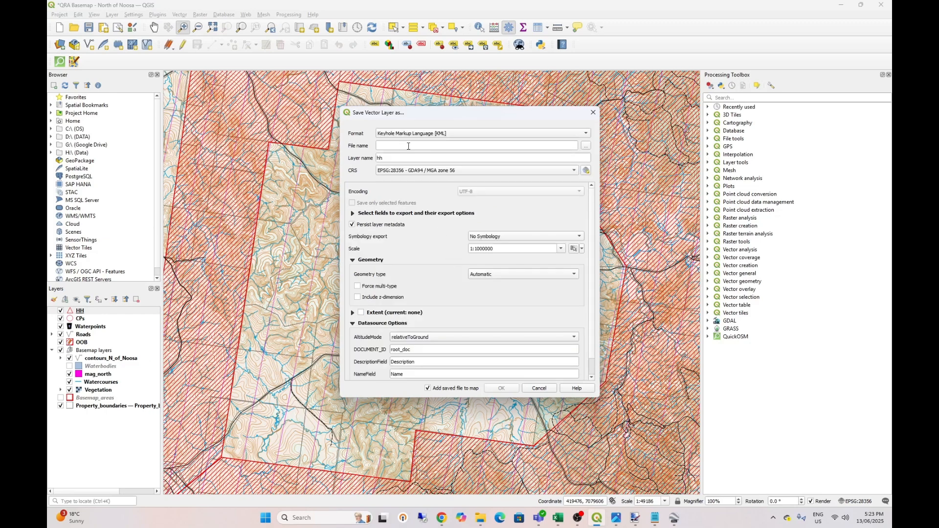
Set the export file to HH.kml in the Downloads folder and its CRS to EPSG:4326 - WGS 84
{"action": "type", "text": "HH"}
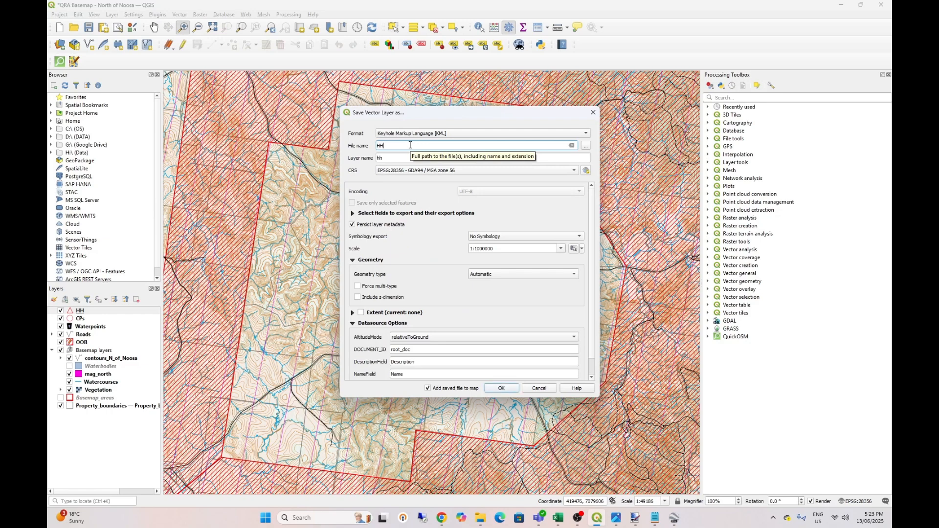
{"action": "left_click", "coordinate": [585, 145]}
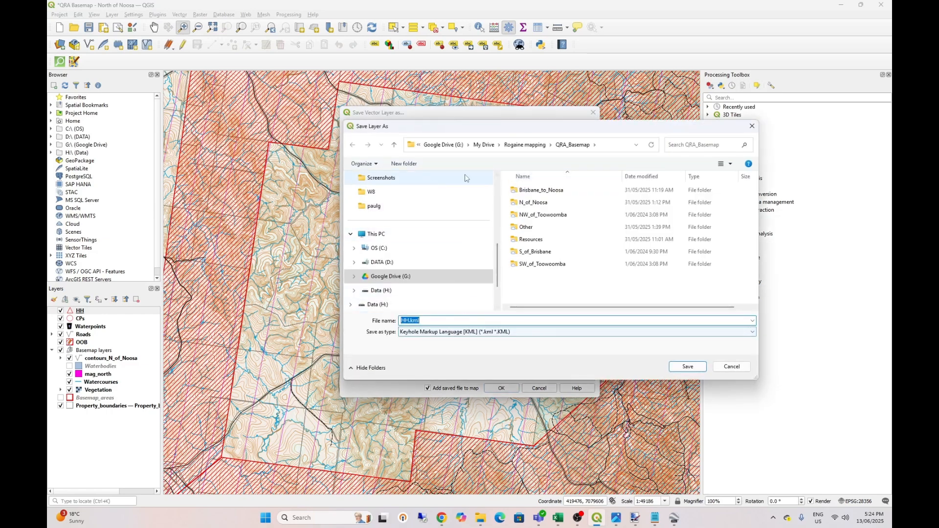
{"action": "scroll", "coordinate": [405, 244], "scroll_direction": "up", "scroll_amount": 5}
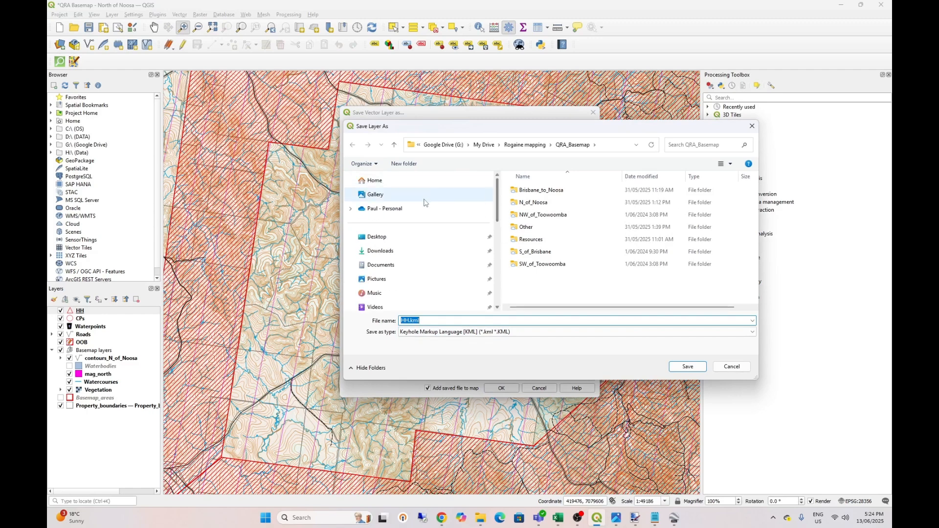
{"action": "left_click", "coordinate": [399, 251]}
{"action": "left_click", "coordinate": [686, 367]}
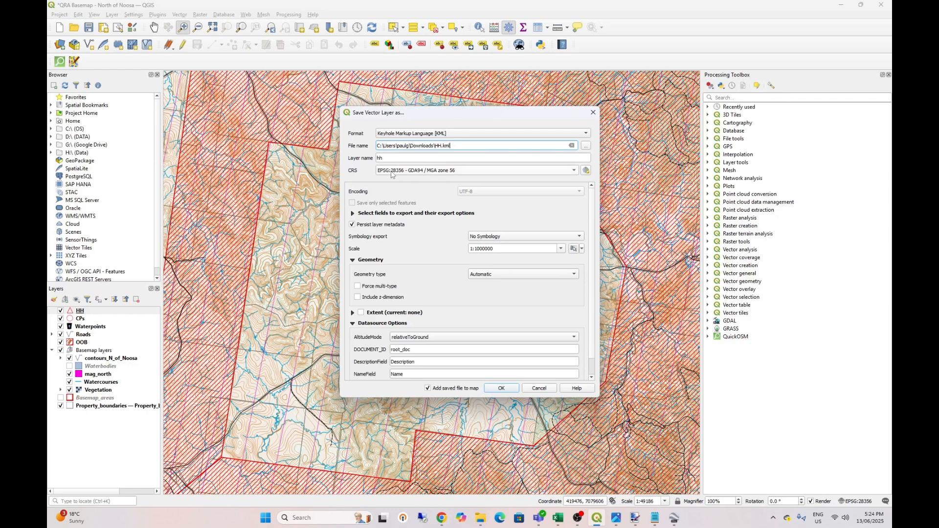
{"action": "left_click", "coordinate": [393, 172]}
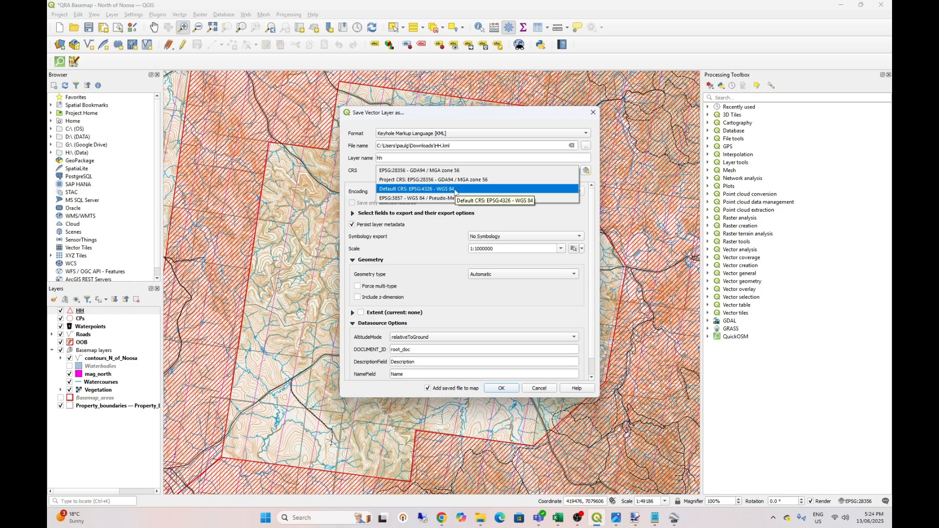
{"action": "left_click", "coordinate": [454, 190]}
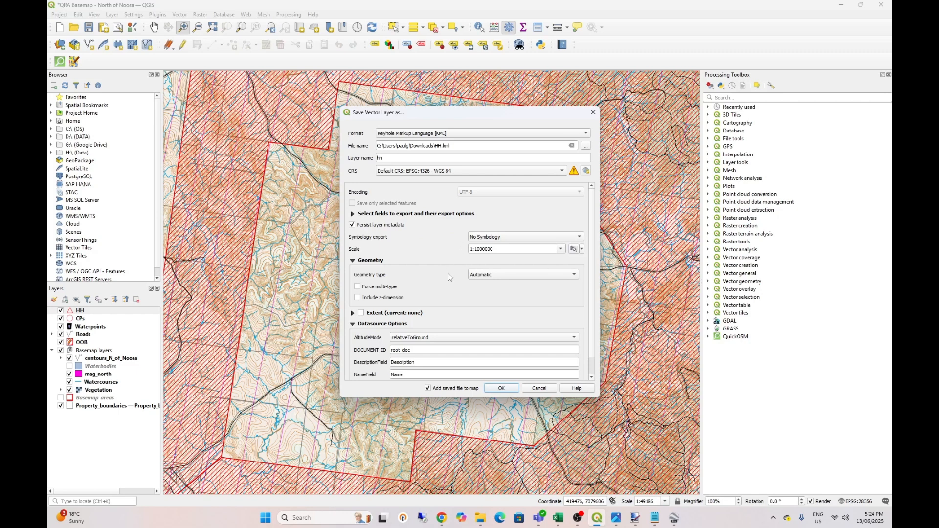
Set the KML NameField to Label and export the HH layer without adding the saved file to the map
{"action": "scroll", "coordinate": [446, 284], "scroll_direction": "down", "scroll_amount": 1}
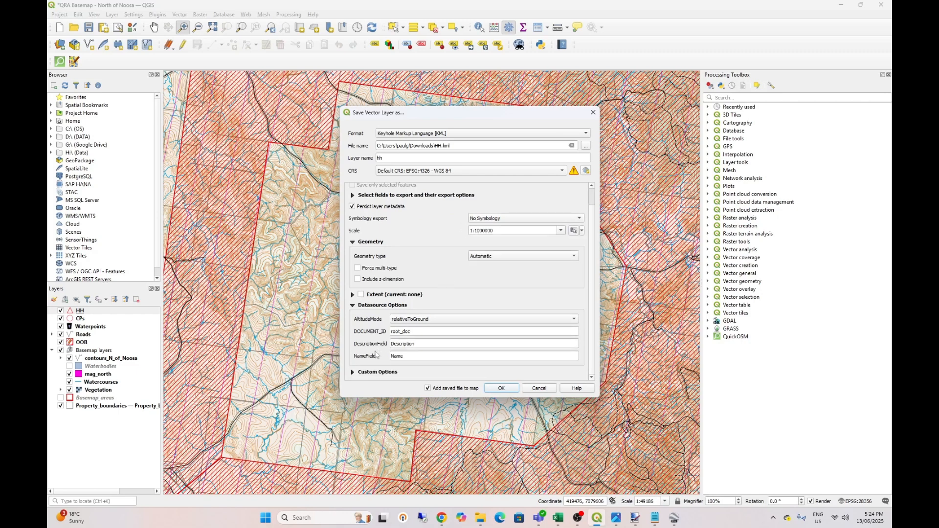
{"action": "left_click_drag", "start_coordinate": [414, 359], "coordinate": [388, 357]}
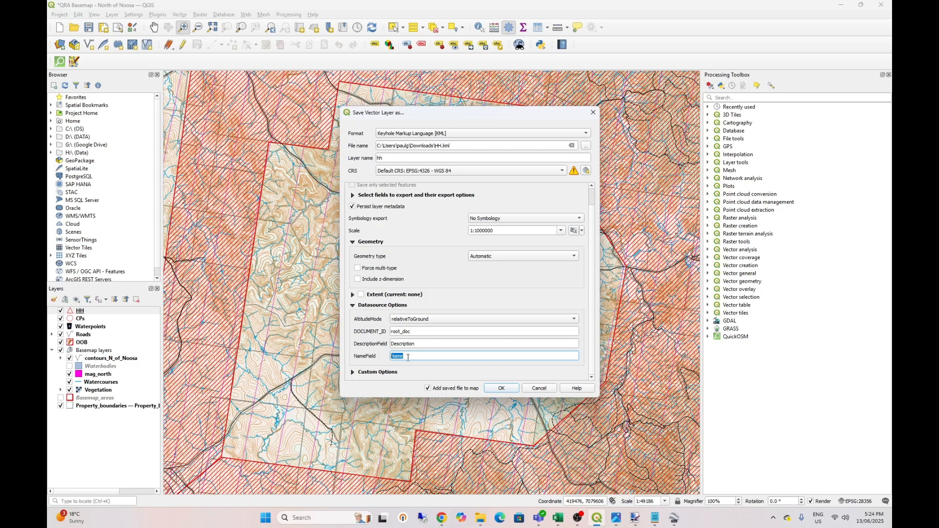
{"action": "type", "text": "Label"}
{"action": "left_click", "coordinate": [428, 343]}
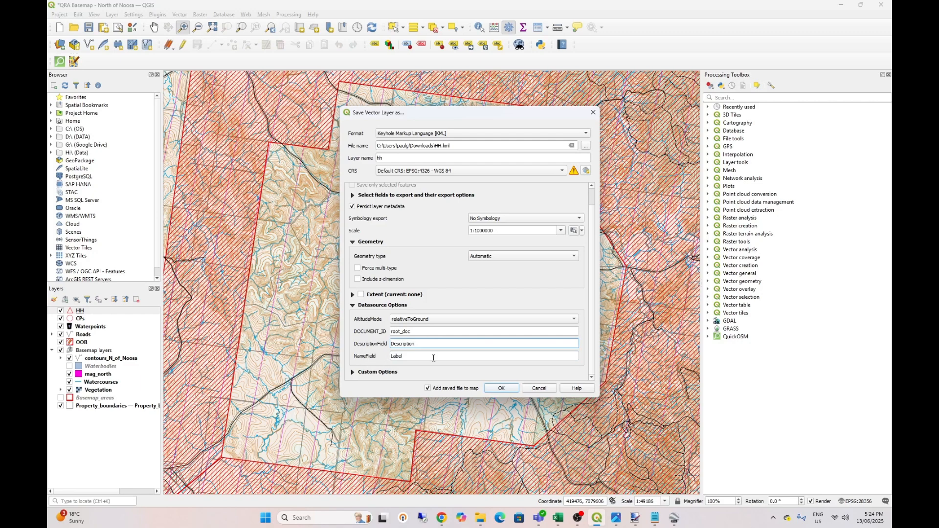
{"action": "left_click", "coordinate": [429, 388]}
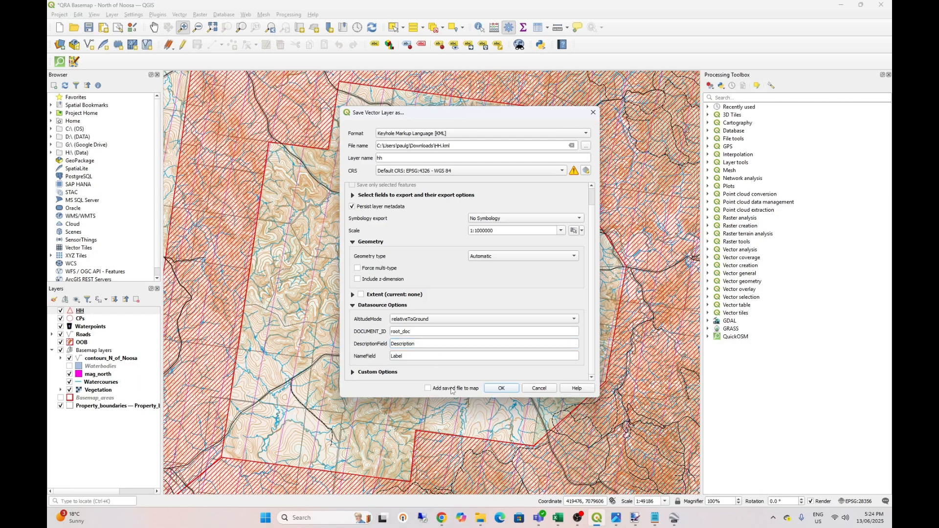
{"action": "left_click", "coordinate": [501, 389]}
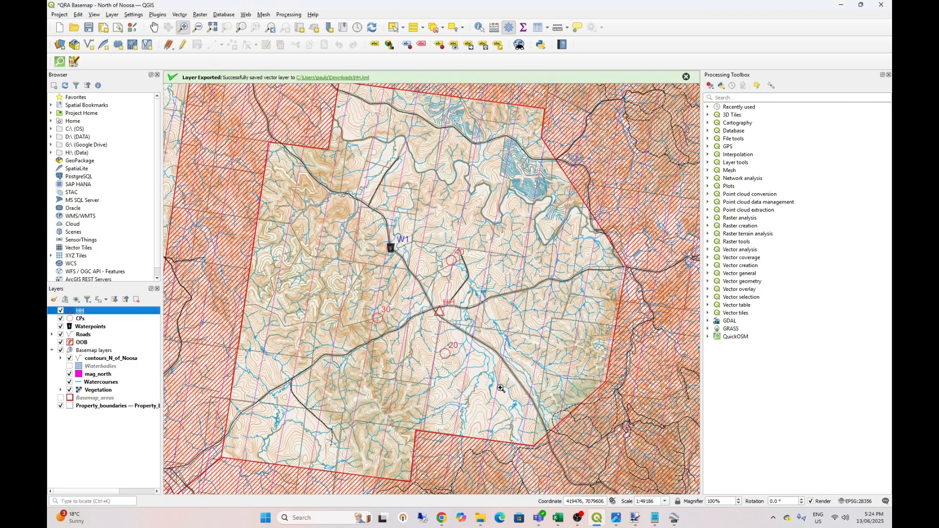
Switch to File Explorer's Downloads folder and open HH.kml in Google Earth Pro
{"action": "left_click", "coordinate": [479, 523]}
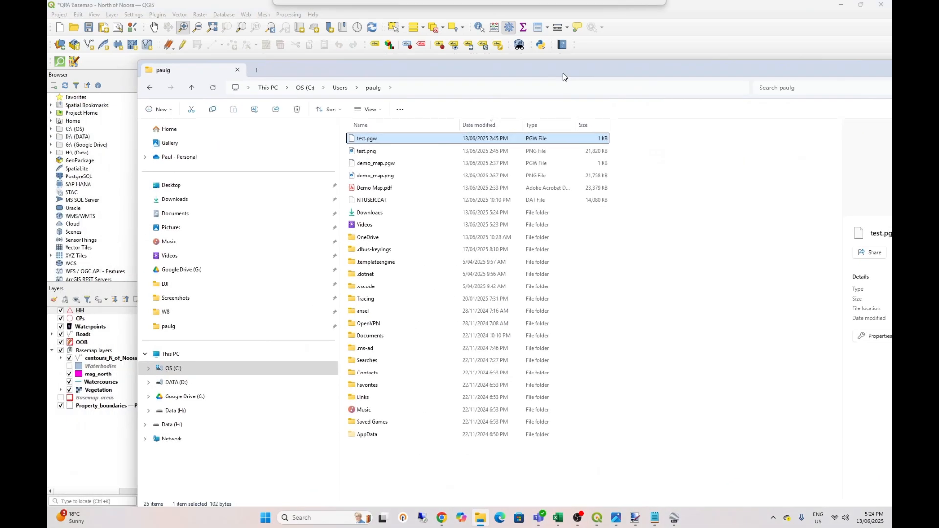
{"action": "left_click", "coordinate": [209, 199]}
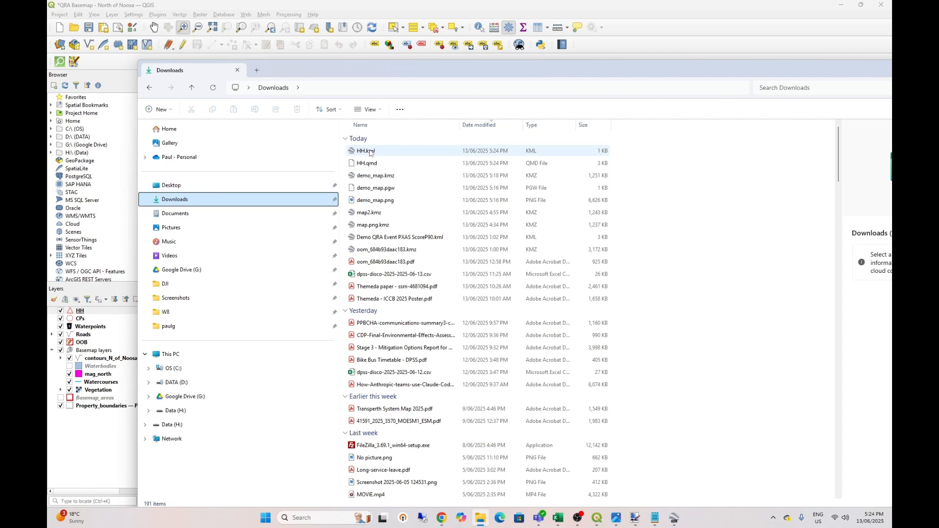
{"action": "double_click", "coordinate": [371, 152]}
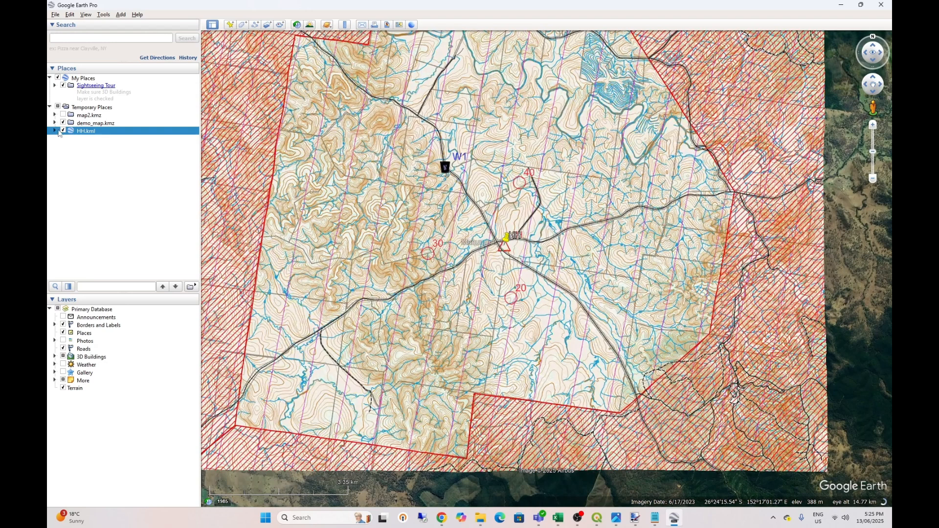
Inspect the placemarks in the hh folder of HH.kml and collapse the folder
{"action": "left_click", "coordinate": [55, 132]}
{"action": "left_click", "coordinate": [60, 139]}
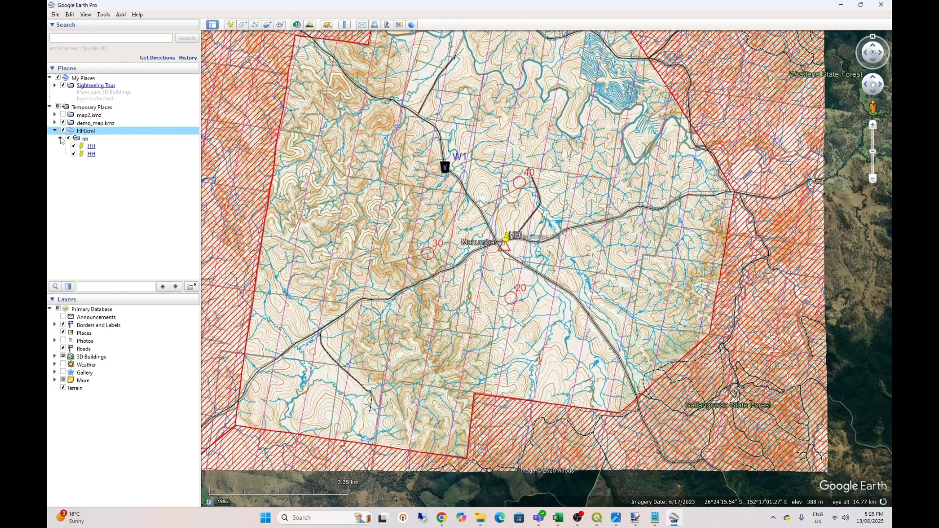
{"action": "left_click", "coordinate": [61, 140]}
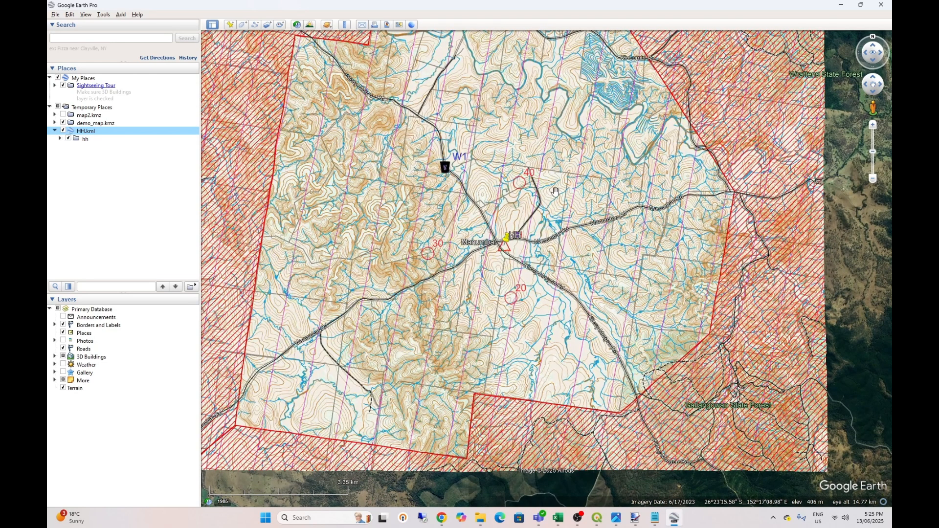
{"action": "left_click_drag", "start_coordinate": [559, 202], "coordinate": [569, 210]}
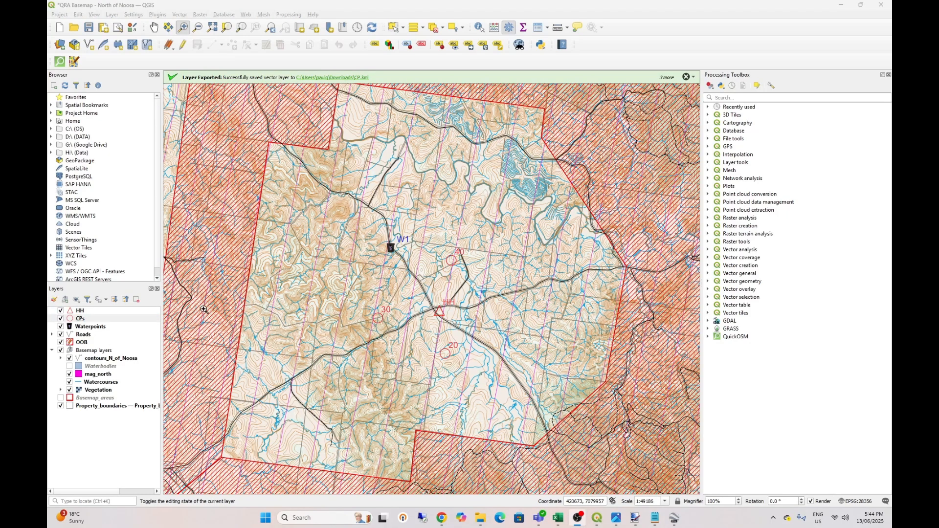
Switch to QGIS and check the CPs layer's attribute table for its field names, closing the table when done
{"action": "right_click", "coordinate": [86, 320]}
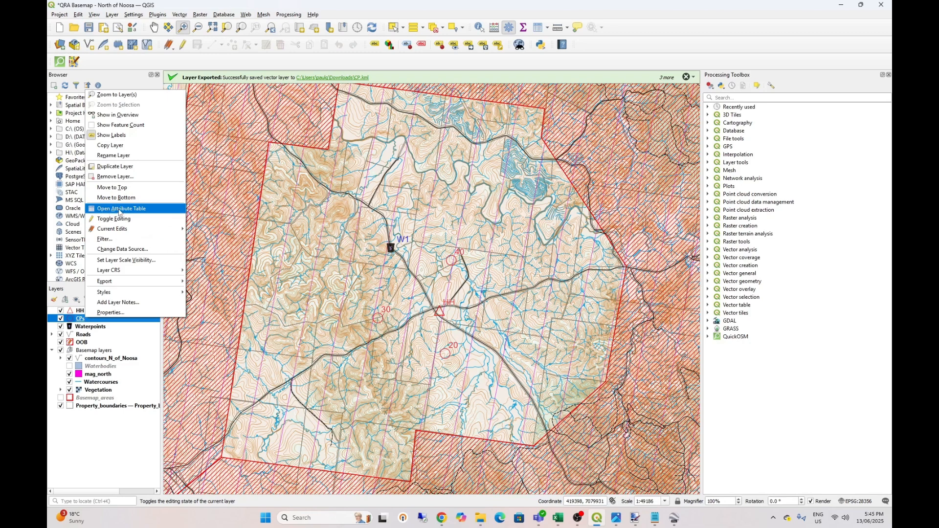
{"action": "left_click", "coordinate": [118, 212]}
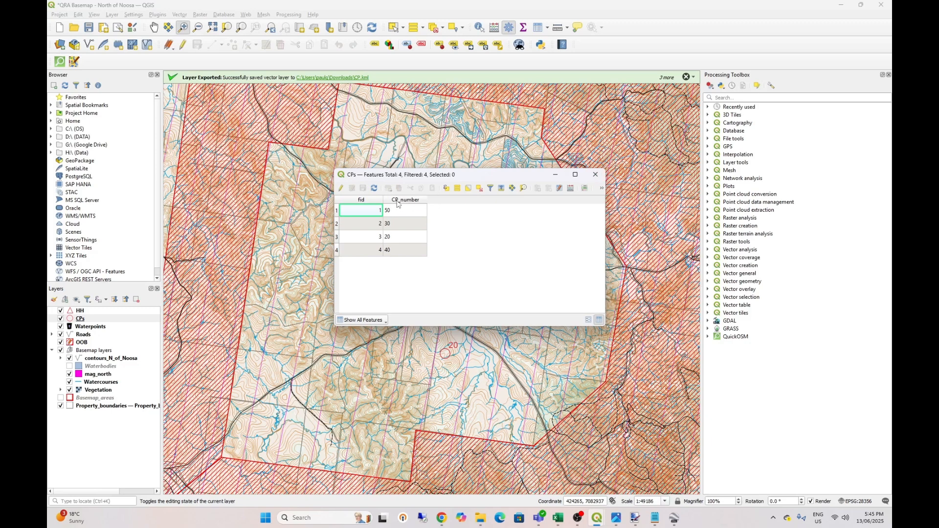
{"action": "left_click", "coordinate": [595, 174]}
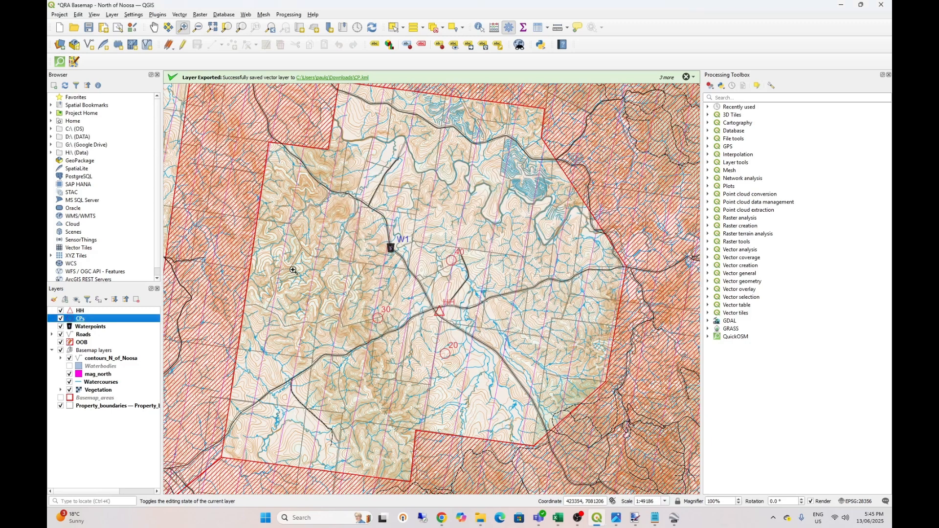
Start exporting the CPs layer's features as KML to Cps.kml in the Downloads folder, with CRS EPSG:4326 - WGS 84
{"action": "right_click", "coordinate": [81, 318]}
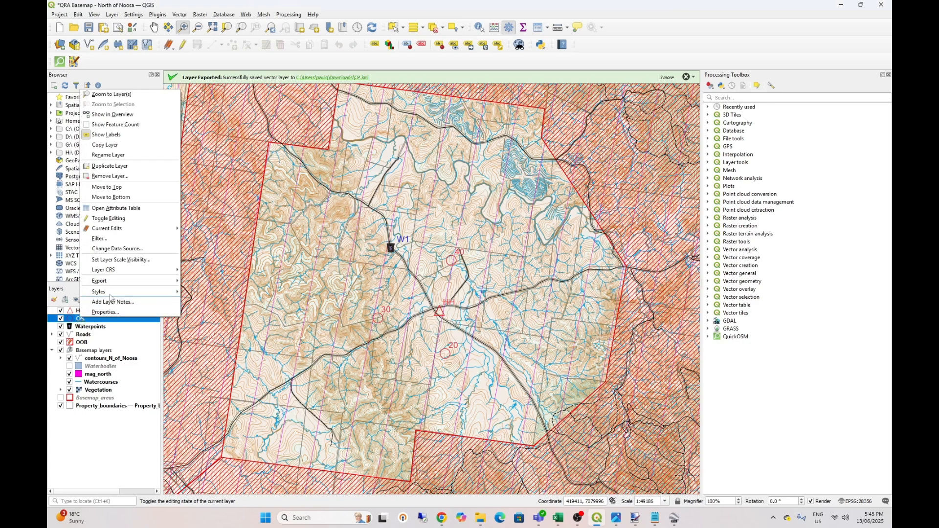
{"action": "mouse_move", "coordinate": [117, 282]}
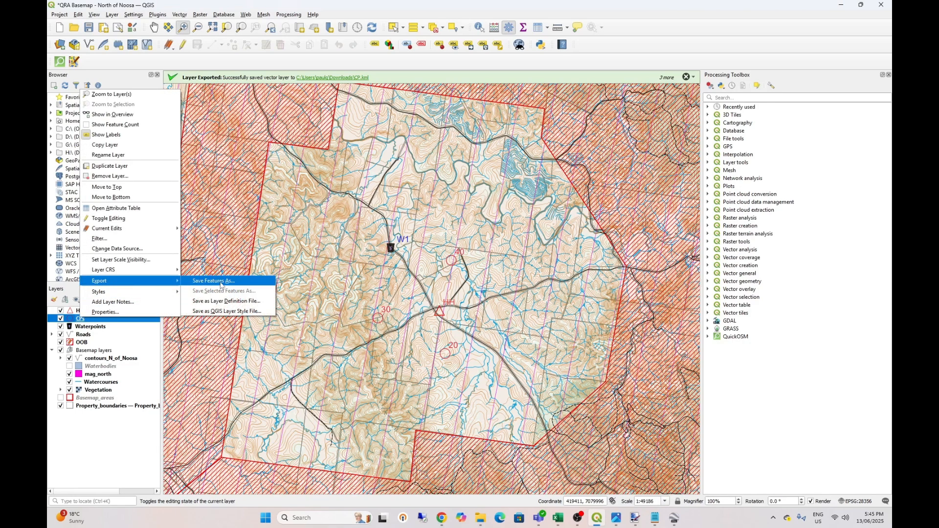
{"action": "left_click", "coordinate": [221, 282]}
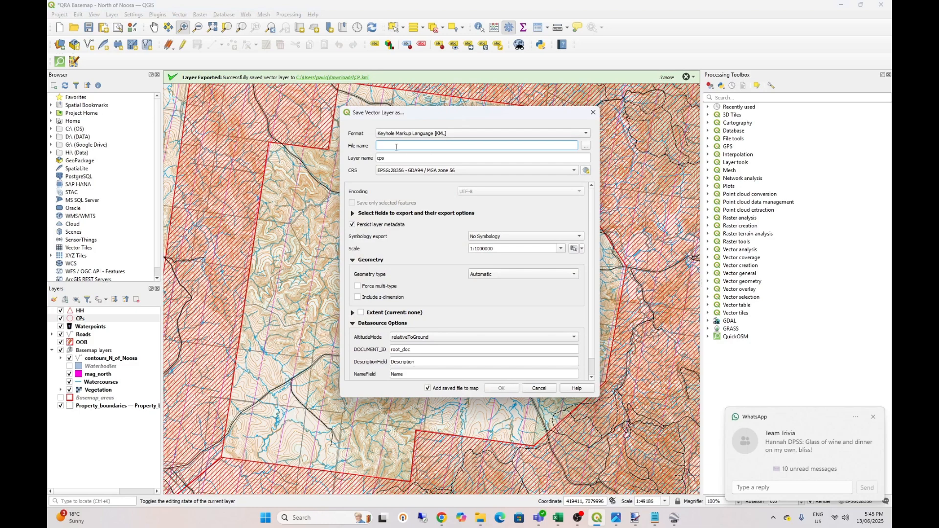
{"action": "type", "text": "C"}
{"action": "left_click", "coordinate": [585, 147]}
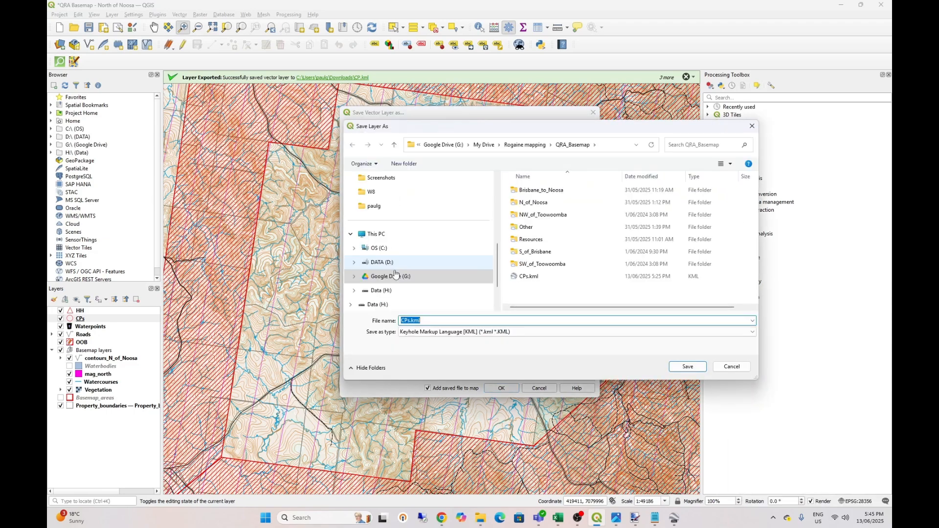
{"action": "scroll", "coordinate": [395, 273], "scroll_direction": "up", "scroll_amount": 5}
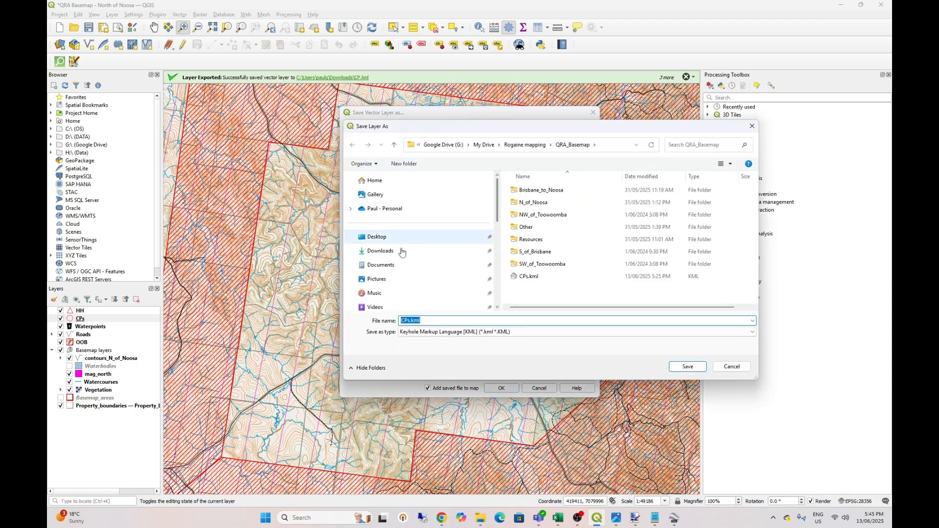
{"action": "left_click", "coordinate": [405, 251]}
{"action": "key", "text": "Return"}
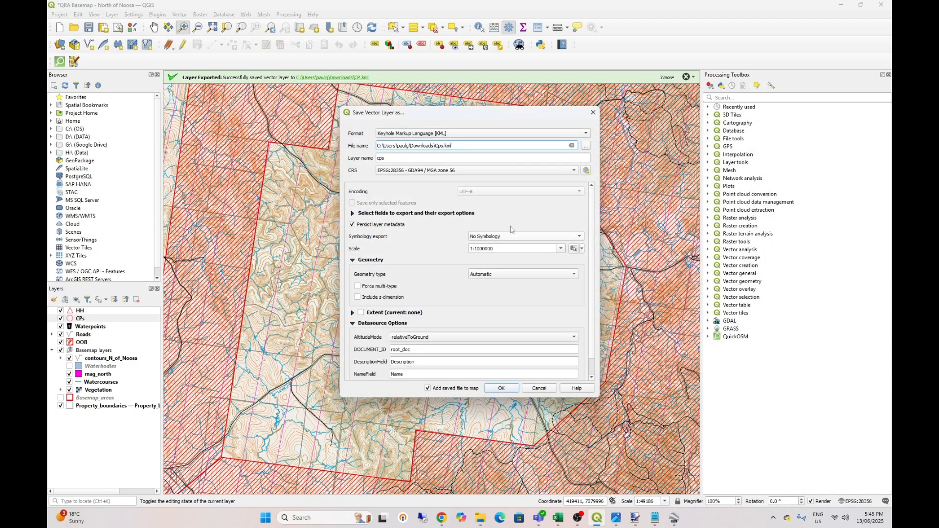
{"action": "left_click", "coordinate": [427, 174]}
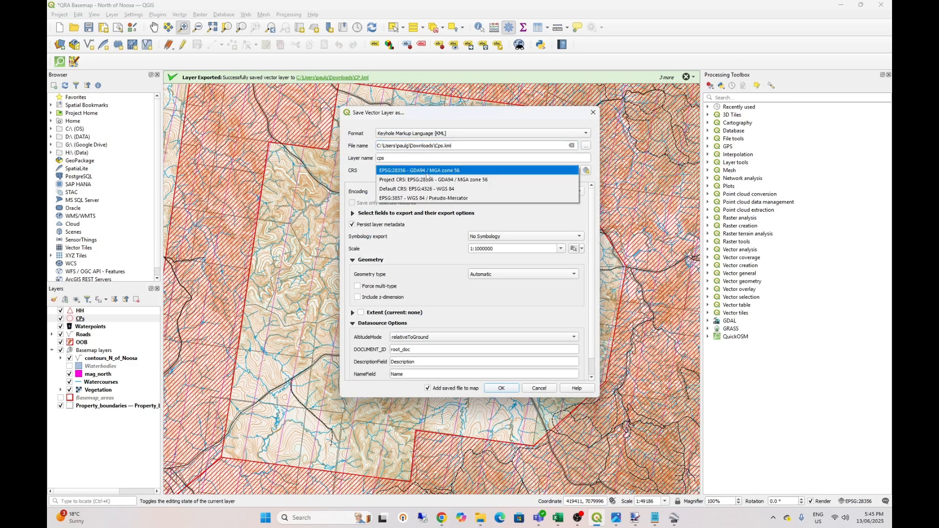
{"action": "left_click", "coordinate": [424, 191]}
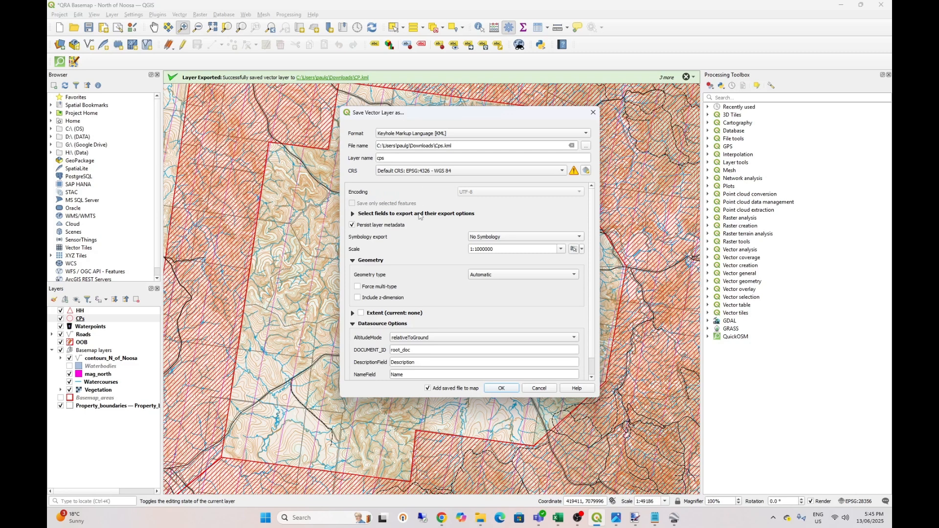
Set the KML NameField to CP_number and export without adding the saved file to the map, overwriting the existing file
{"action": "double_click", "coordinate": [406, 374]}
{"action": "type", "text": "CP_number"}
{"action": "left_click", "coordinate": [501, 388]}
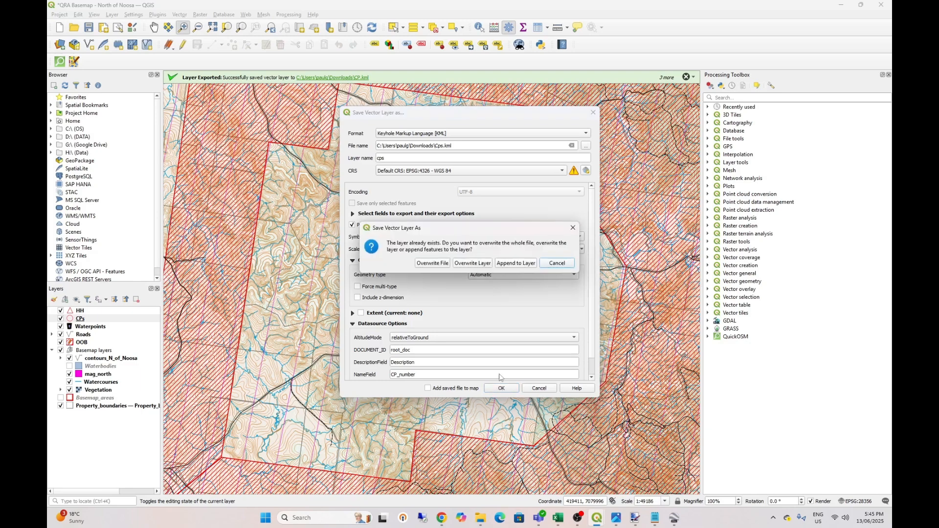
{"action": "left_click", "coordinate": [439, 265]}
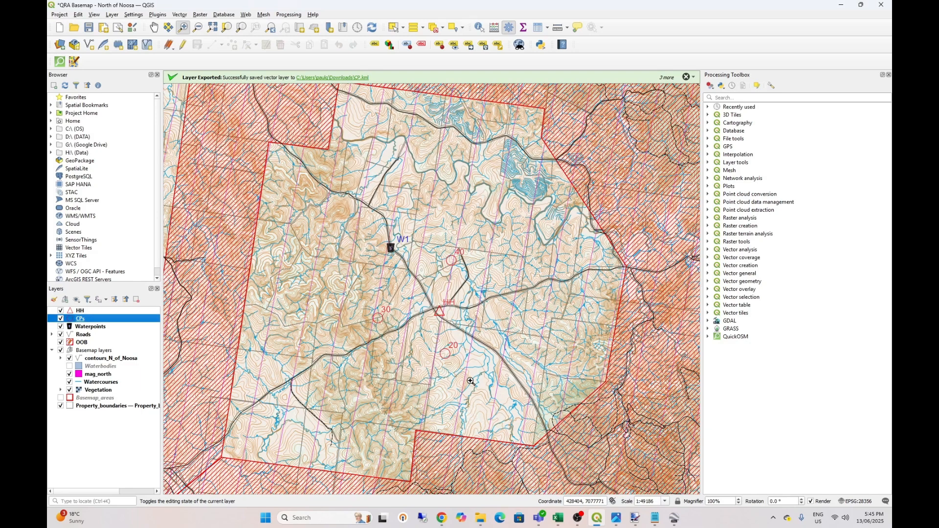
Switch to File Explorer's Downloads folder, open CP.kml in Google Earth Pro and view its placemarks over the map
{"action": "left_click", "coordinate": [479, 520]}
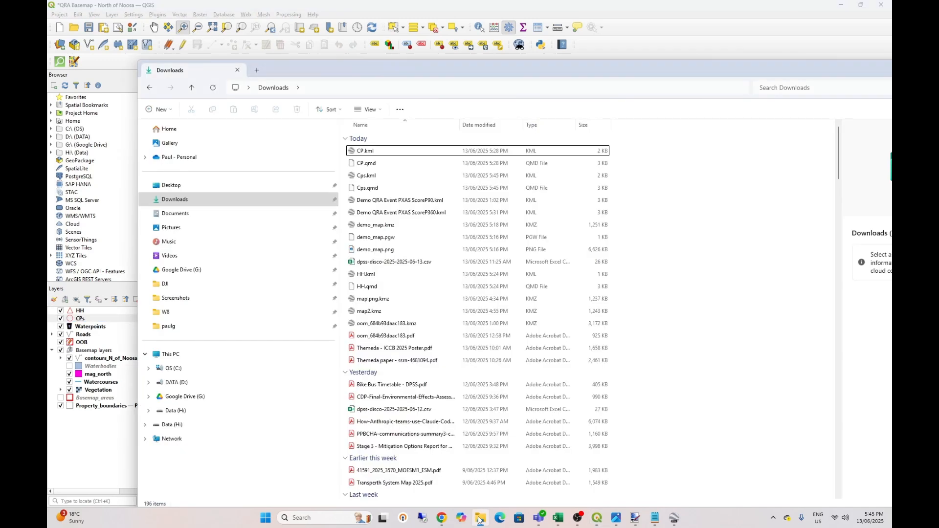
{"action": "left_click", "coordinate": [366, 152]}
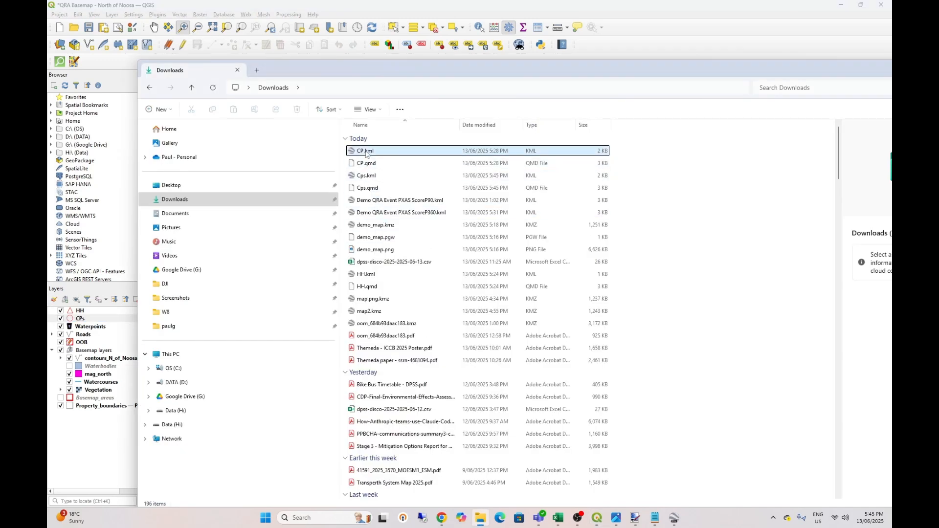
{"action": "double_click", "coordinate": [366, 152]}
{"action": "scroll", "coordinate": [497, 169], "scroll_direction": "down", "scroll_amount": 3}
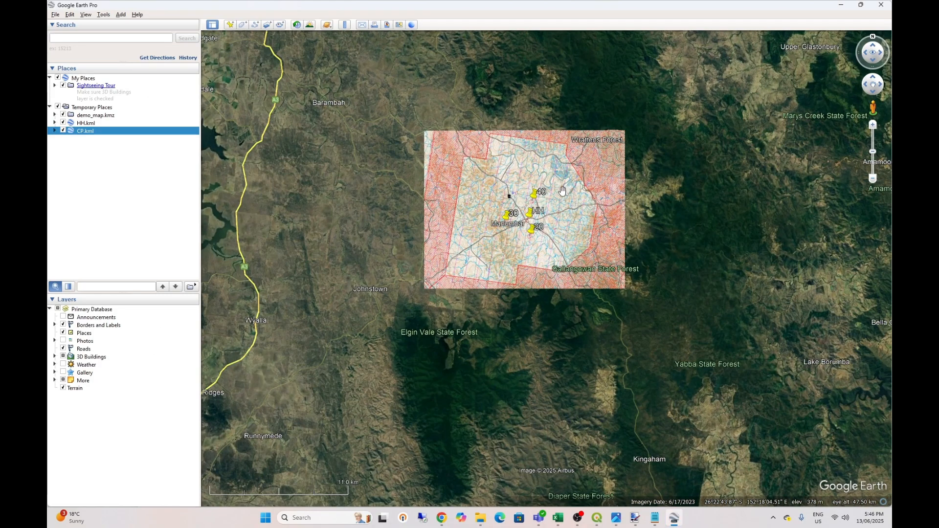
{"action": "scroll", "coordinate": [562, 191], "scroll_direction": "up", "scroll_amount": 4}
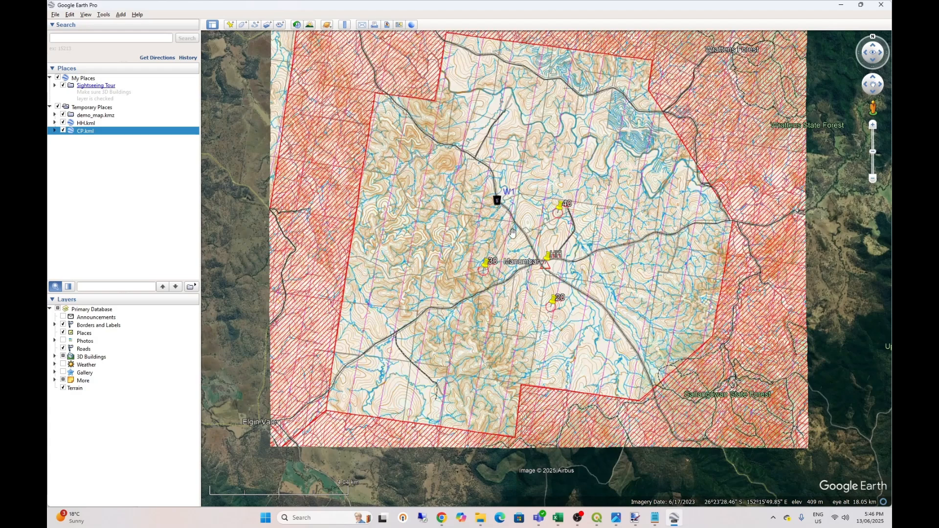
{"action": "scroll", "coordinate": [524, 235], "scroll_direction": "up", "scroll_amount": 2}
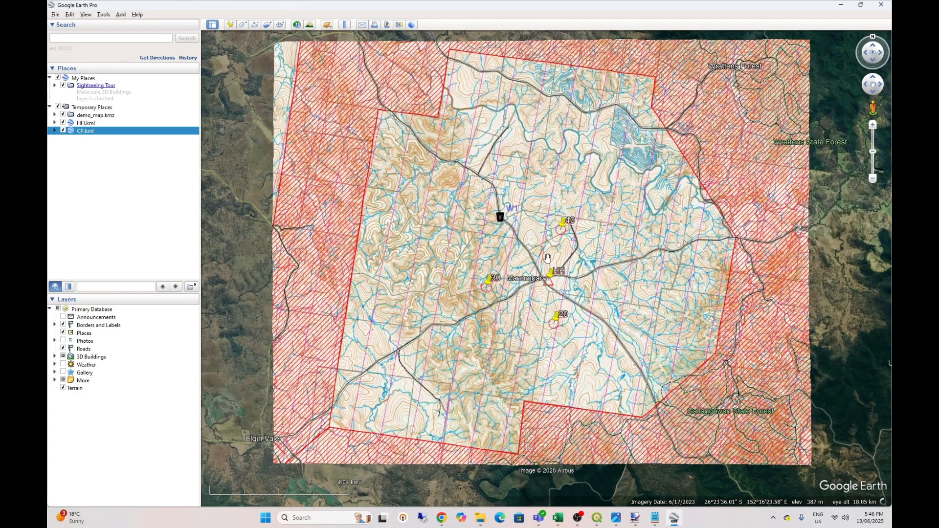
{"action": "scroll", "coordinate": [548, 258], "scroll_direction": "down", "scroll_amount": 3}
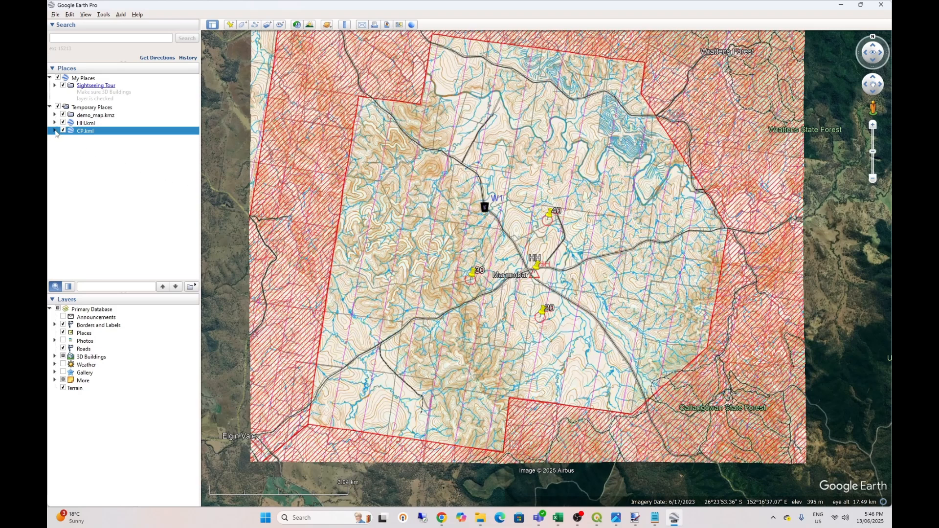
Expand CP.kml and HH.kml and move the second HH placemark from the hh folder into the cps folder
{"action": "left_click", "coordinate": [54, 131]}
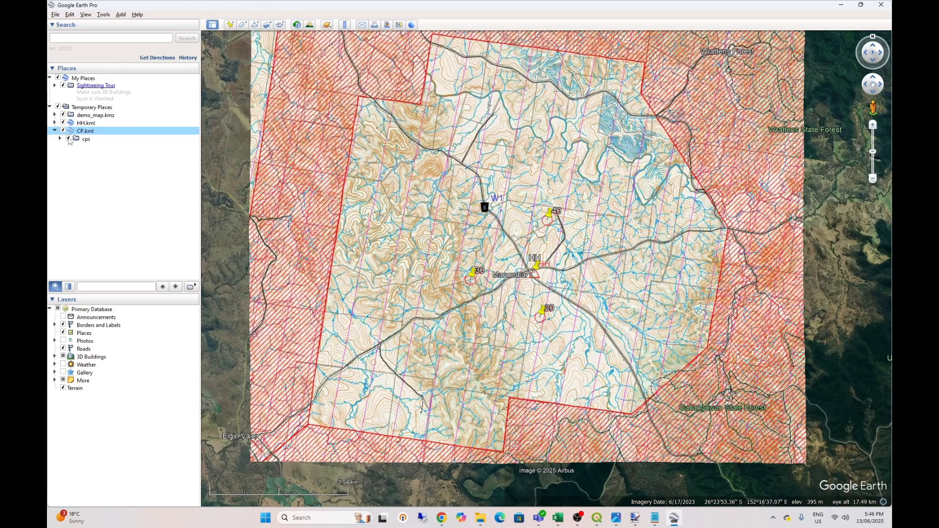
{"action": "left_click", "coordinate": [60, 139]}
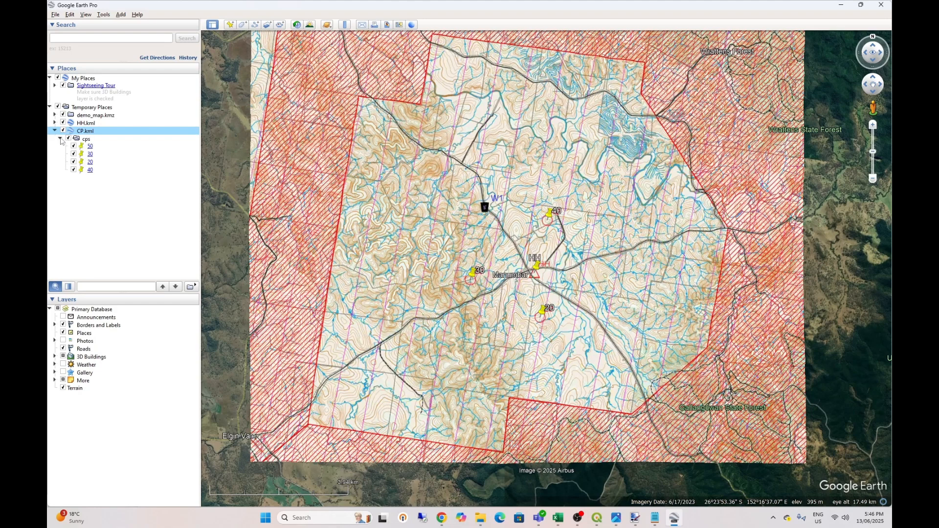
{"action": "left_click", "coordinate": [84, 140]}
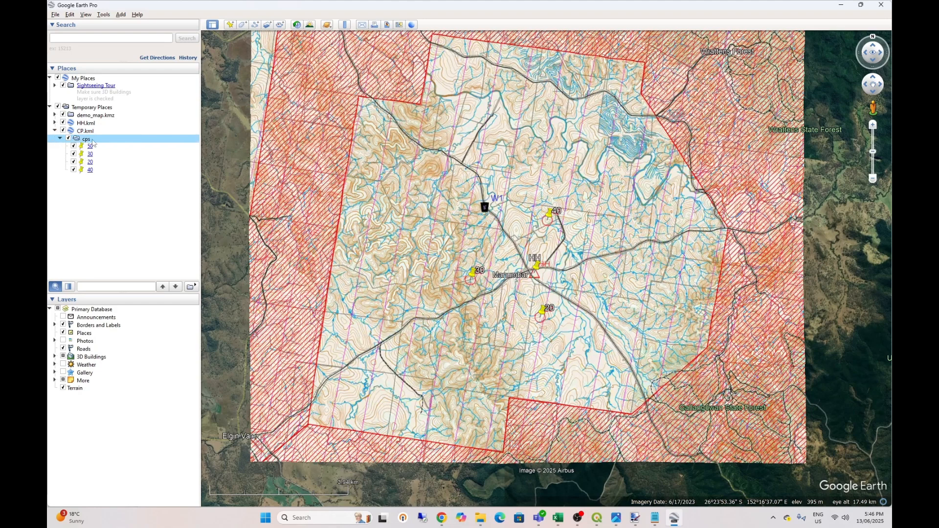
{"action": "left_click", "coordinate": [55, 123]}
{"action": "left_click", "coordinate": [60, 132]}
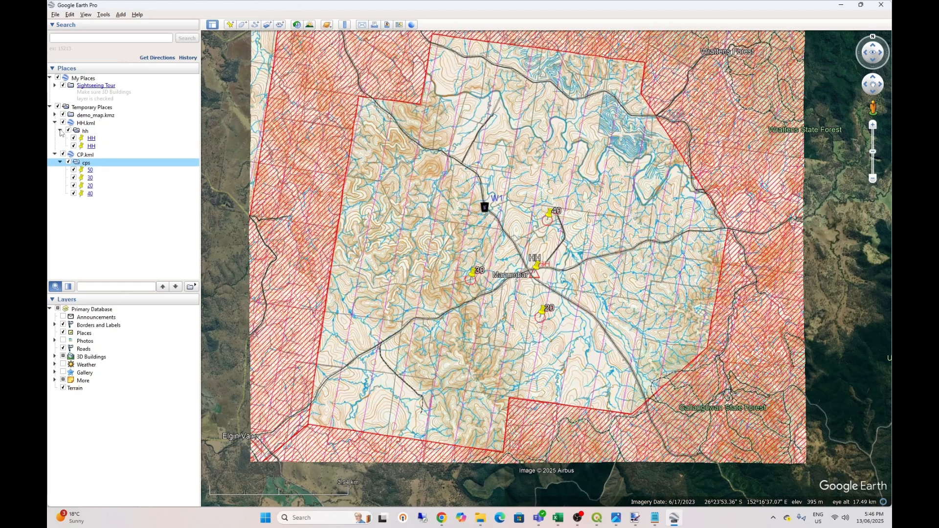
{"action": "left_click", "coordinate": [85, 132]}
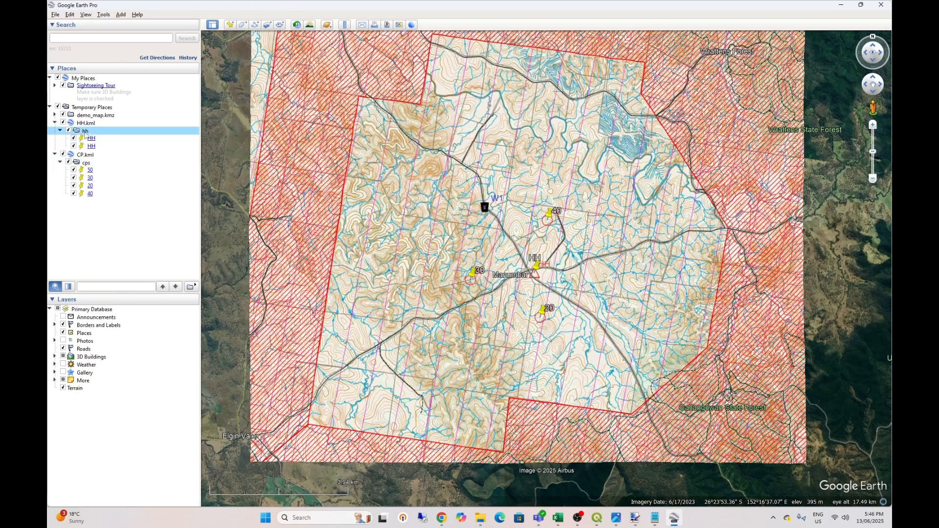
{"action": "left_click", "coordinate": [92, 147]}
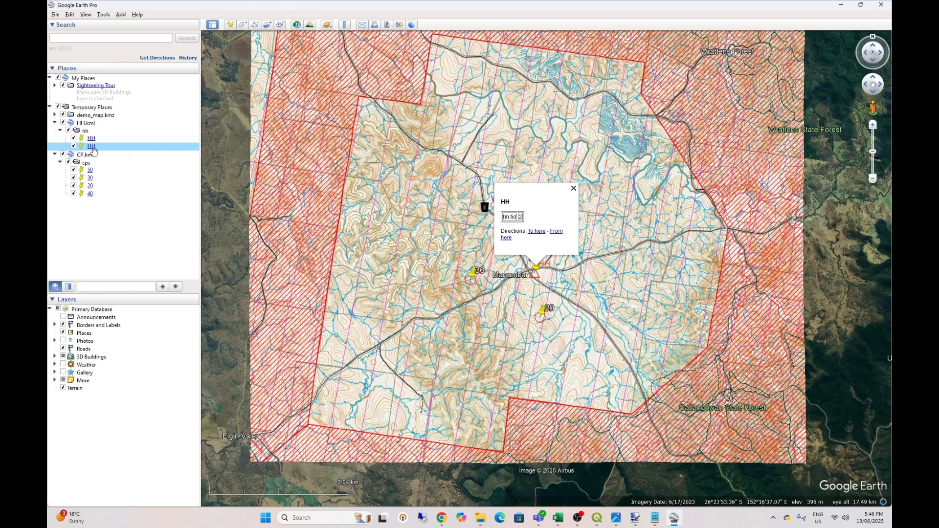
{"action": "left_click_drag", "start_coordinate": [95, 150], "coordinate": [97, 168]}
{"action": "mouse_move", "coordinate": [97, 171]}
{"action": "left_mouse_down"}
{"action": "mouse_move", "coordinate": [100, 185]}
{"action": "mouse_move", "coordinate": [104, 171]}
{"action": "left_mouse_up"}
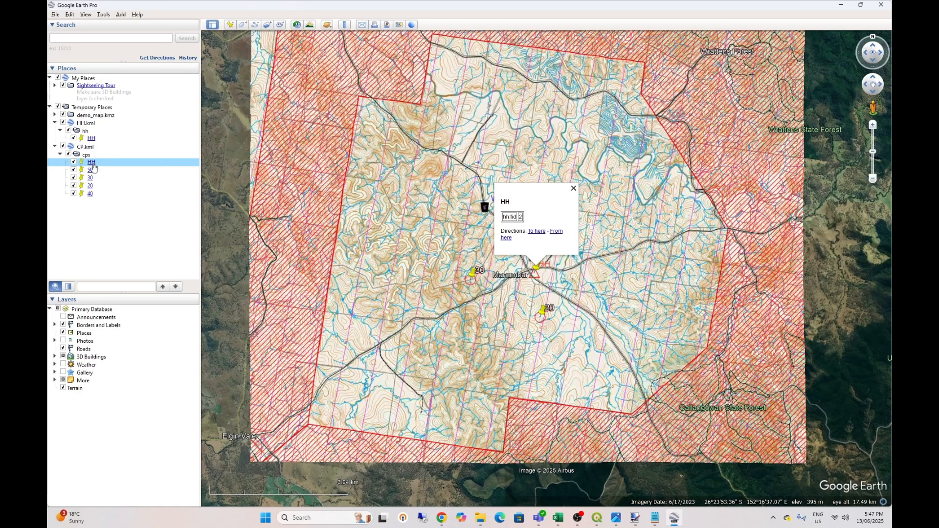
Rename the HH placemark in the cps folder to S1
{"action": "right_click", "coordinate": [93, 160]}
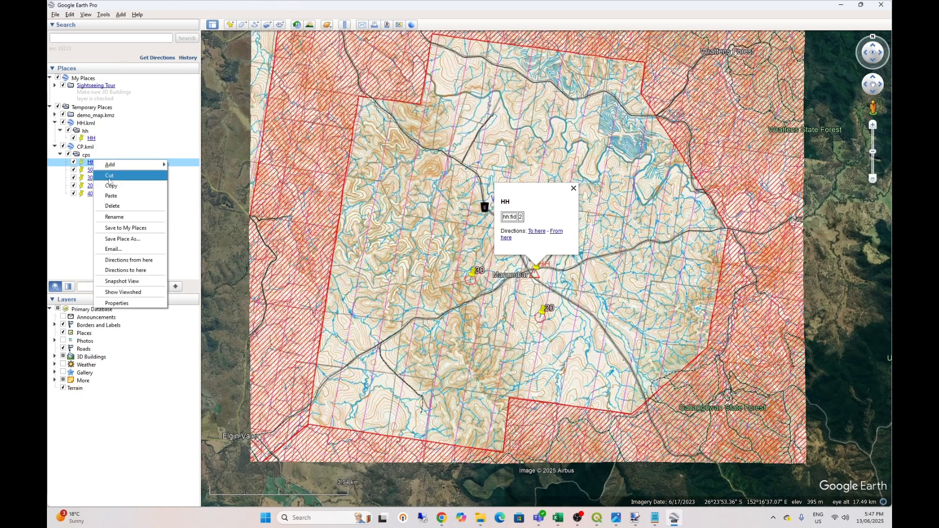
{"action": "left_click", "coordinate": [107, 217]}
{"action": "type", "text": "s1"}
{"action": "left_click", "coordinate": [124, 194]}
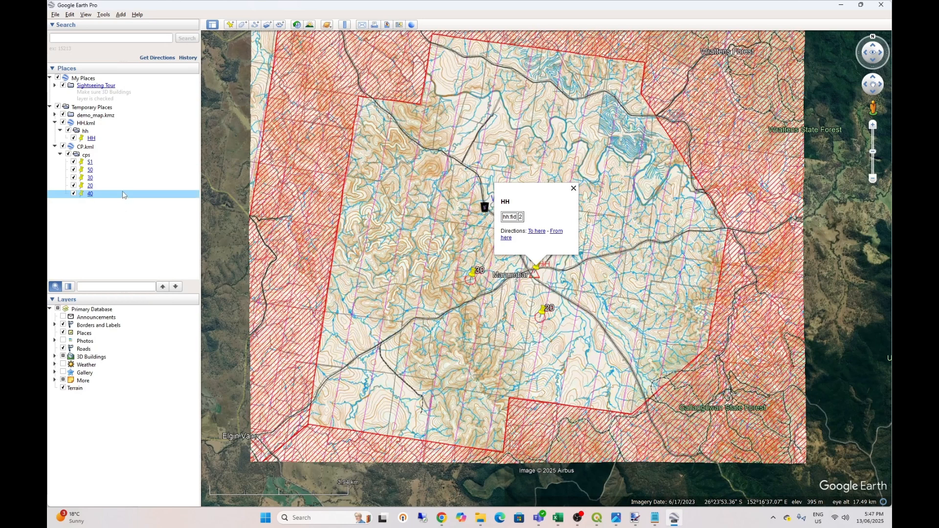
Copy the S1 placemark and paste the duplicate into the cps folder
{"action": "left_click", "coordinate": [90, 163]}
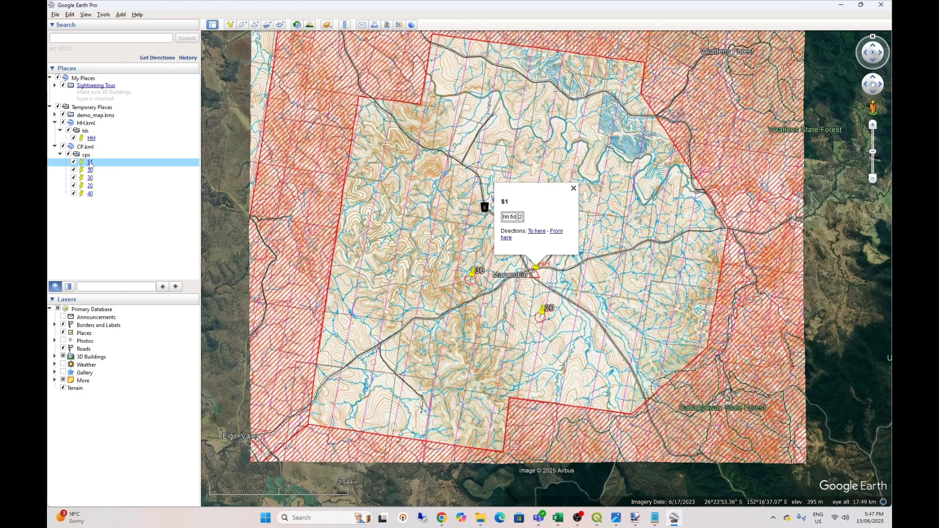
{"action": "right_click", "coordinate": [90, 164]}
{"action": "left_click", "coordinate": [107, 192]}
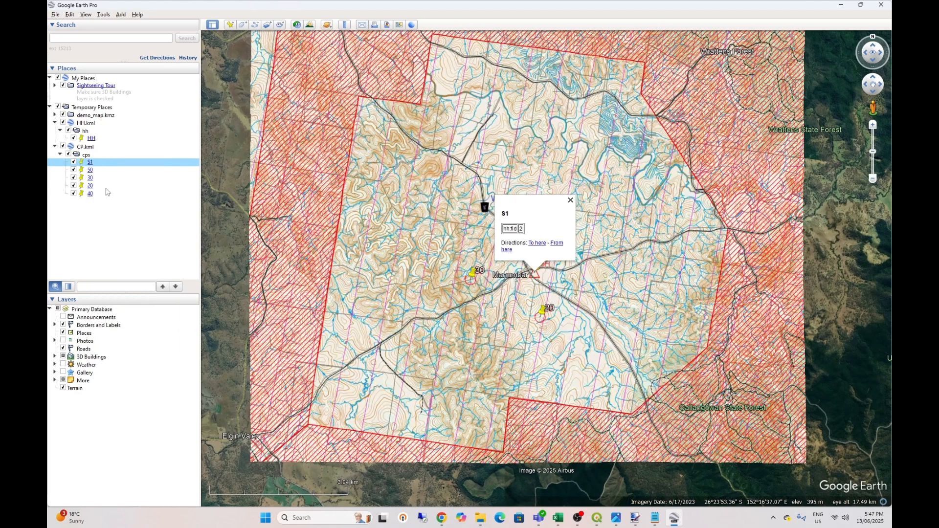
{"action": "right_click", "coordinate": [90, 157]}
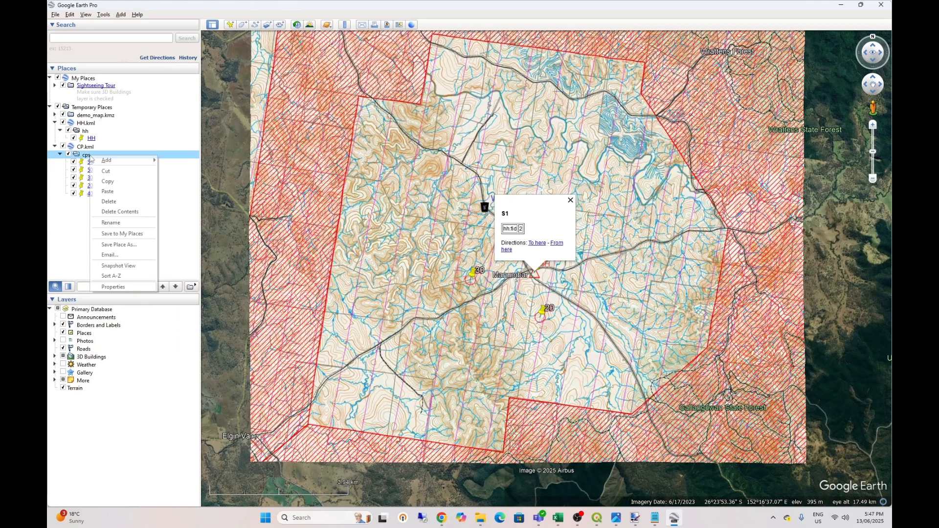
{"action": "left_click", "coordinate": [108, 194]}
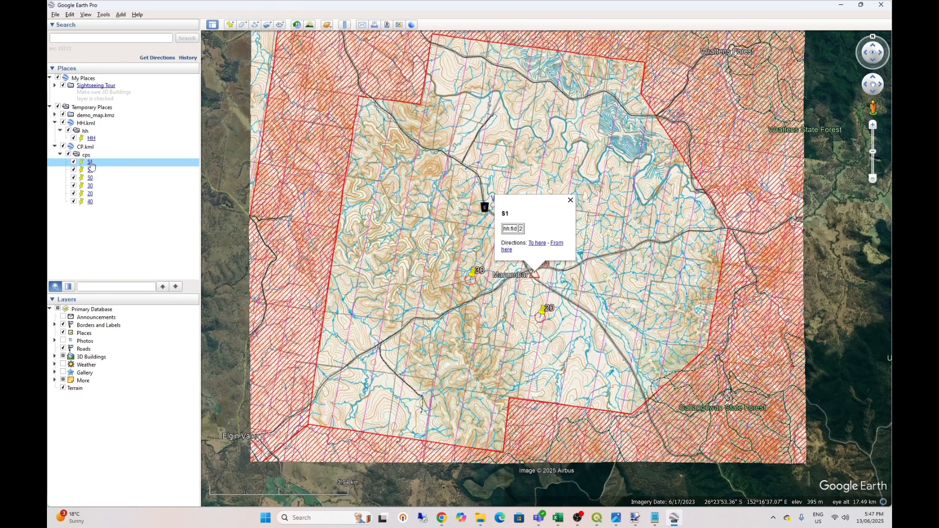
Move one of the S1 placemarks to the end of the cps folder and rename it F1
{"action": "left_click_drag", "start_coordinate": [91, 164], "coordinate": [100, 204]}
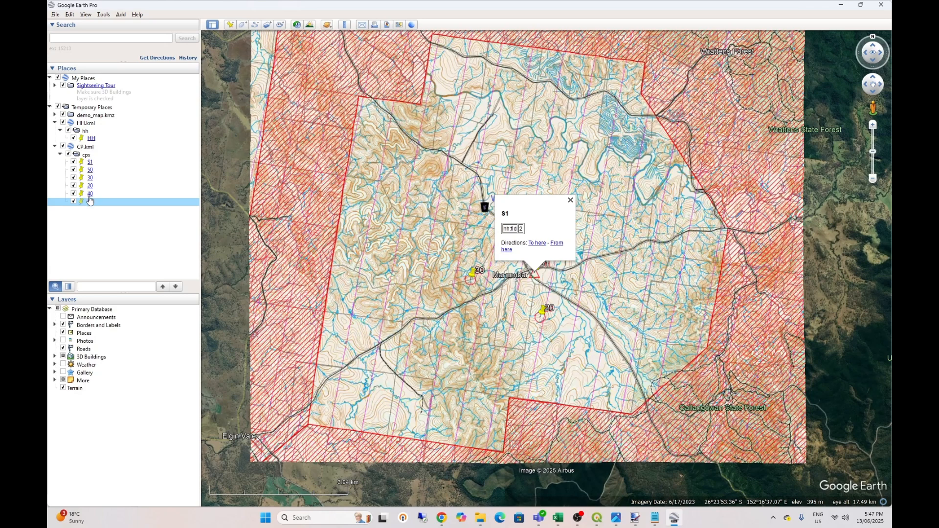
{"action": "right_click", "coordinate": [89, 201]}
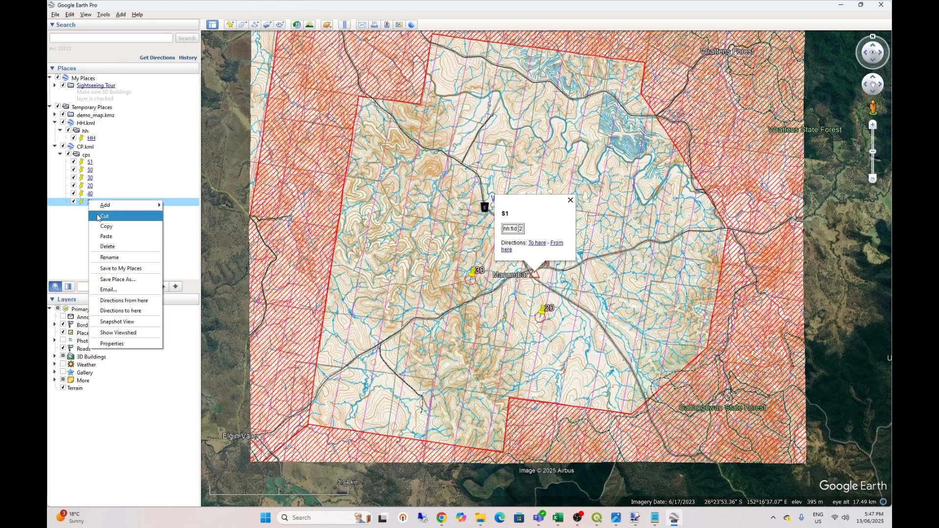
{"action": "left_click", "coordinate": [101, 262]}
{"action": "type", "text": "F1"}
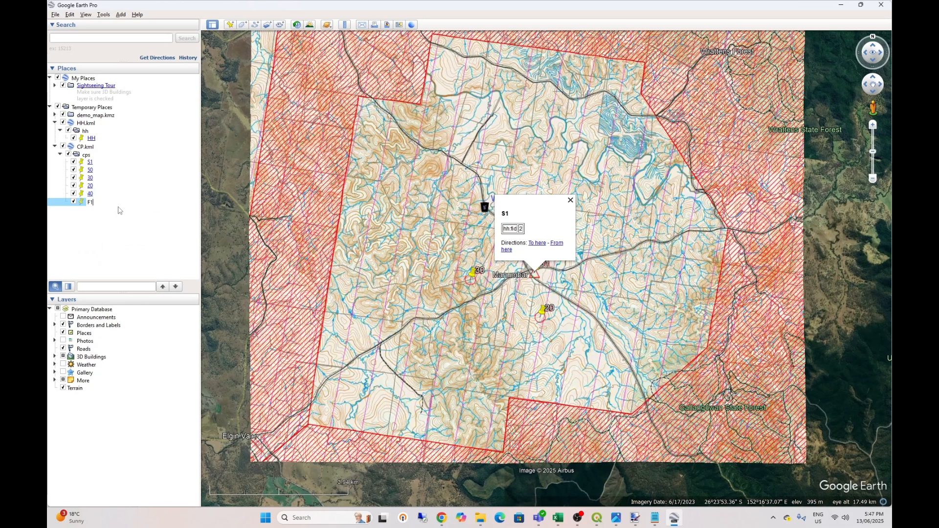
{"action": "left_click", "coordinate": [120, 179]}
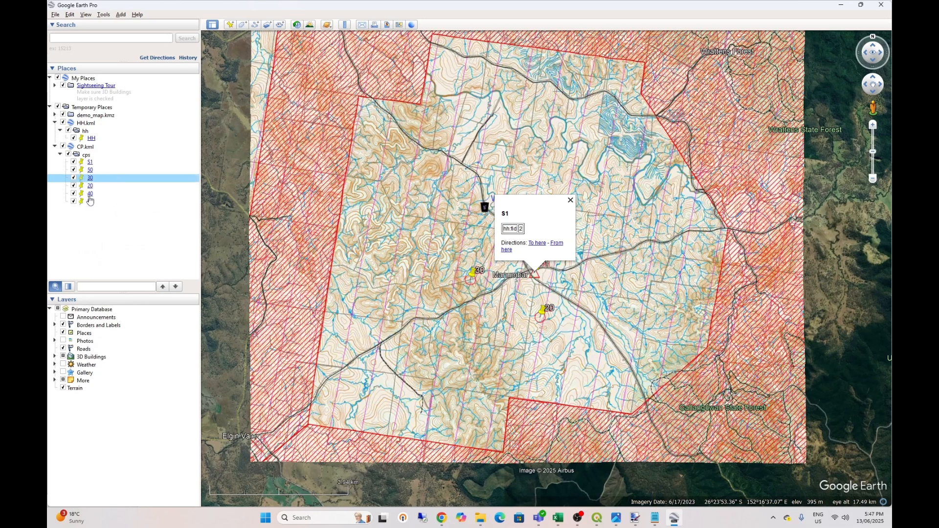
Save the cps folder in Downloads as a KML file named QRA Demo Event PXAS ScoreP360.kml
{"action": "right_click", "coordinate": [88, 155]}
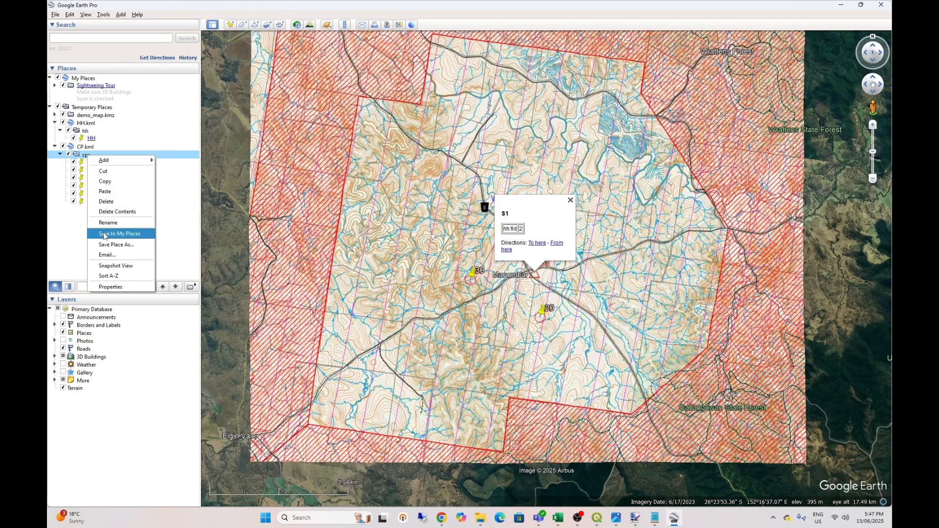
{"action": "left_click", "coordinate": [111, 245]}
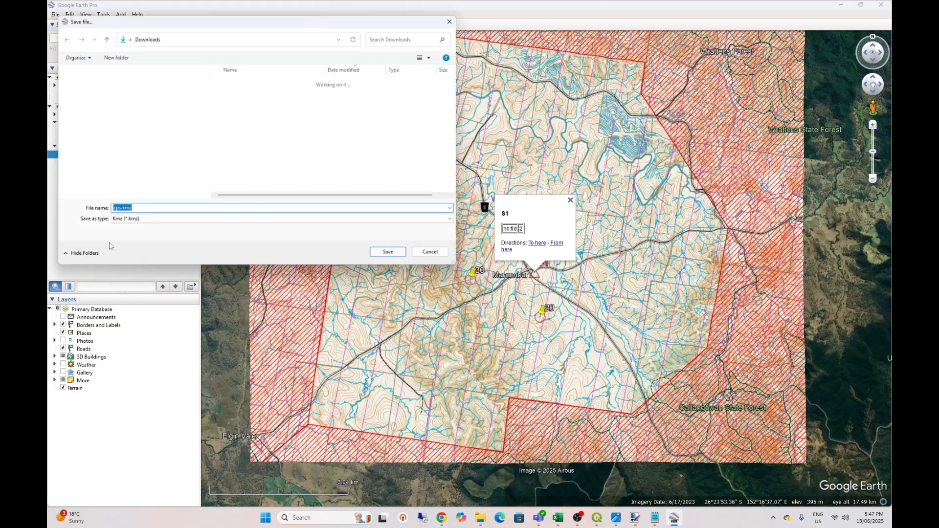
{"action": "left_click", "coordinate": [128, 223]}
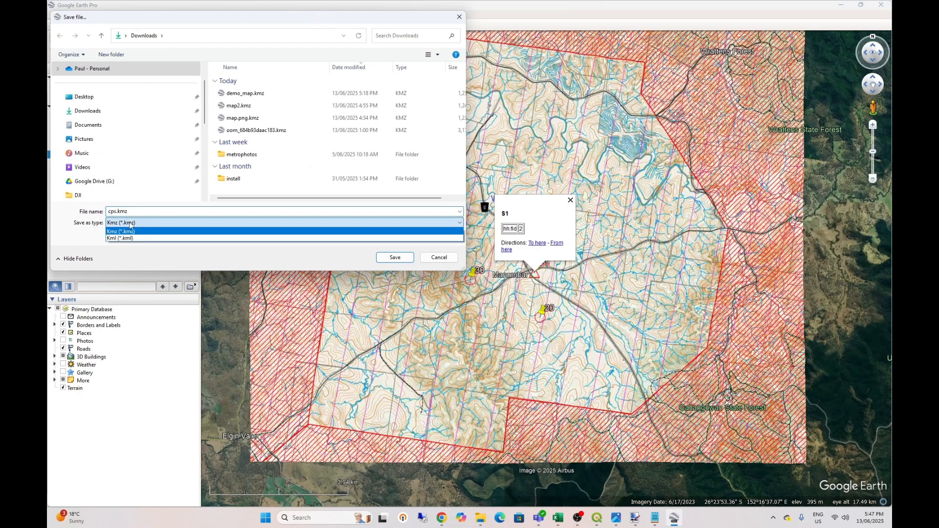
{"action": "left_click", "coordinate": [131, 238]}
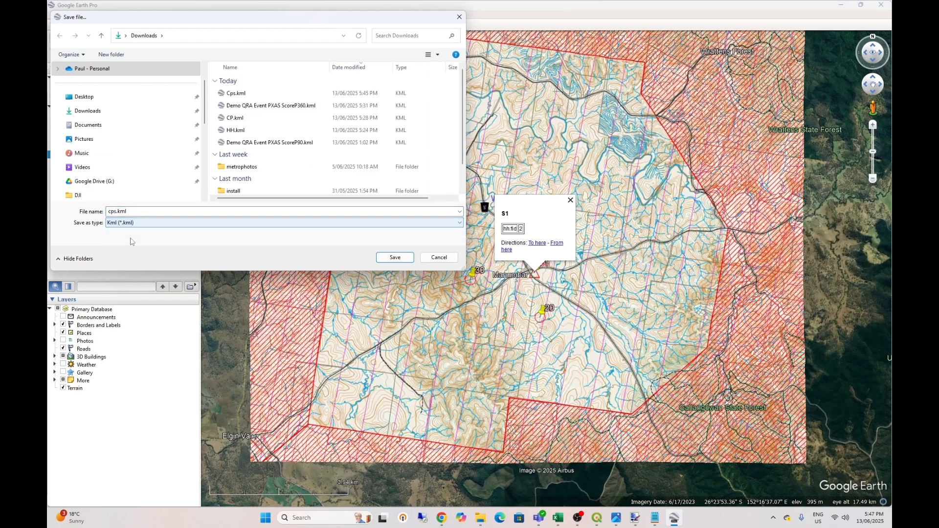
{"action": "double_click", "coordinate": [117, 211]}
{"action": "left_click_drag", "start_coordinate": [117, 210], "coordinate": [102, 209]}
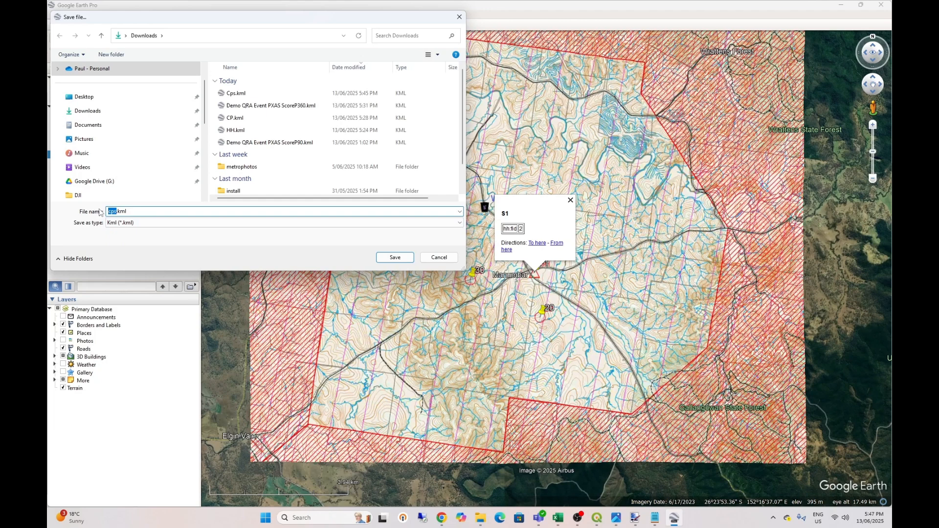
{"action": "type", "text": "QRA Demo Event PXAS Score"}
{"action": "type", "text": "P360"}
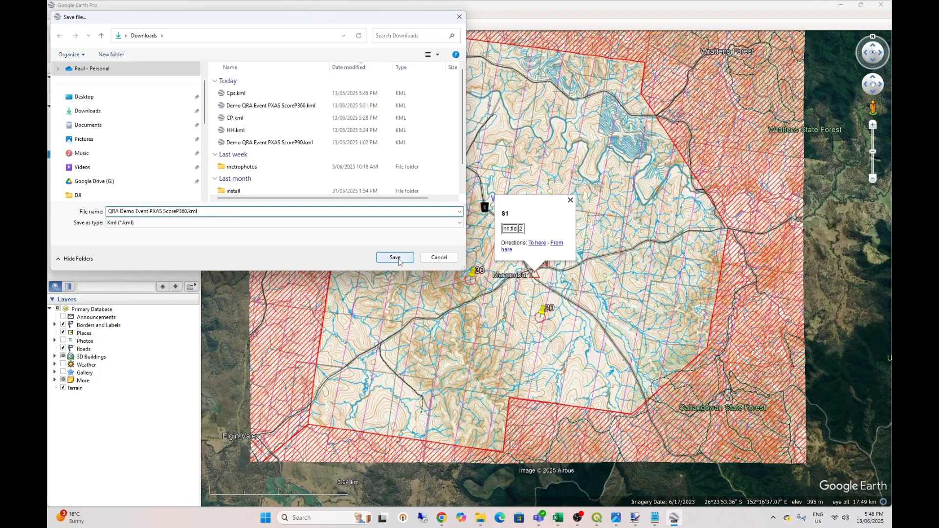
{"action": "left_click_drag", "start_coordinate": [188, 211], "coordinate": [151, 213]}
{"action": "left_click", "coordinate": [175, 210]}
{"action": "left_click", "coordinate": [394, 257]}
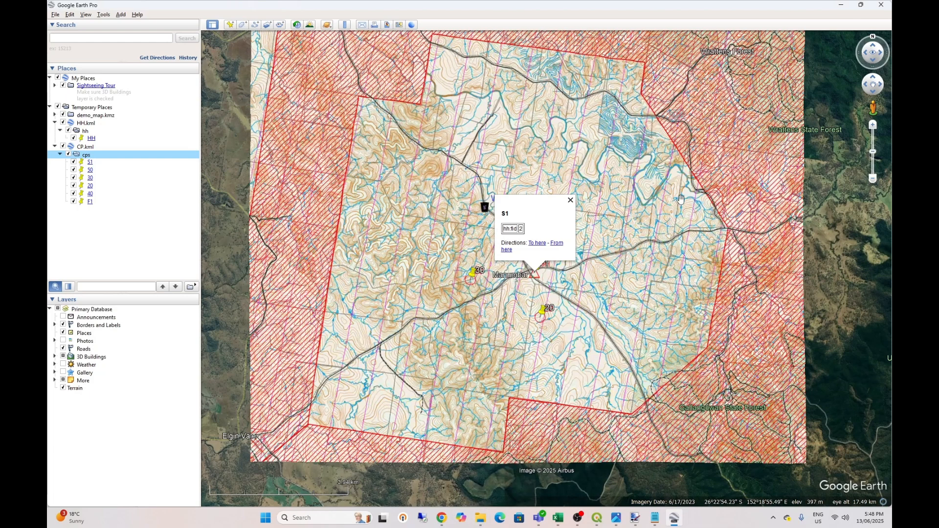
View the placemarks over the whole map, and switch to the QRA Basemap project in QGIS
{"action": "left_click_drag", "start_coordinate": [681, 208], "coordinate": [688, 235]}
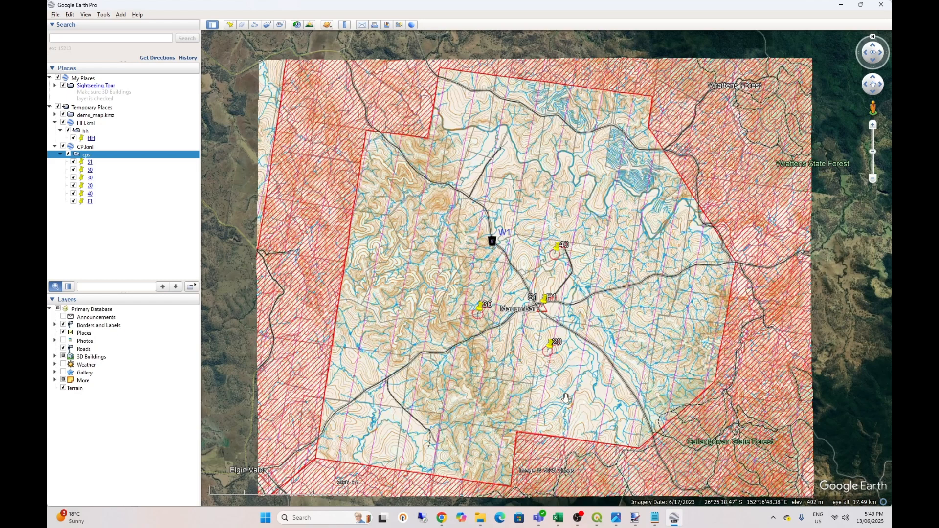
{"action": "left_click", "coordinate": [596, 520]}
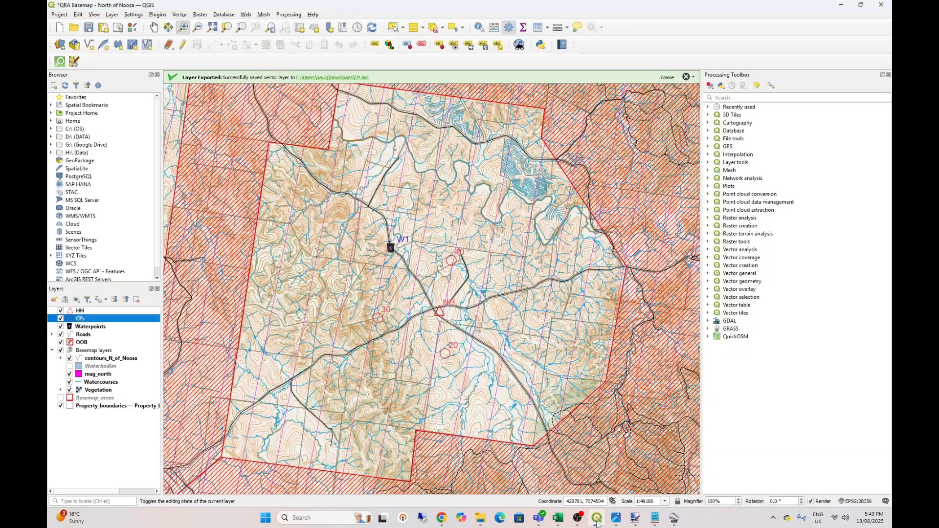